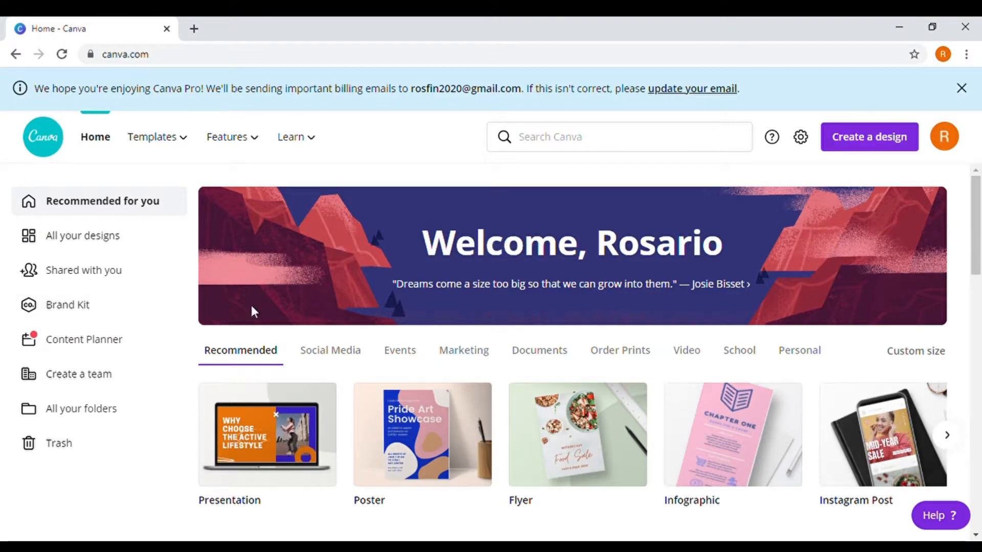
Browse the home page's design categories from Social Media to School, plus the Templates and Learn overviews
{"action": "left_click", "coordinate": [330, 357]}
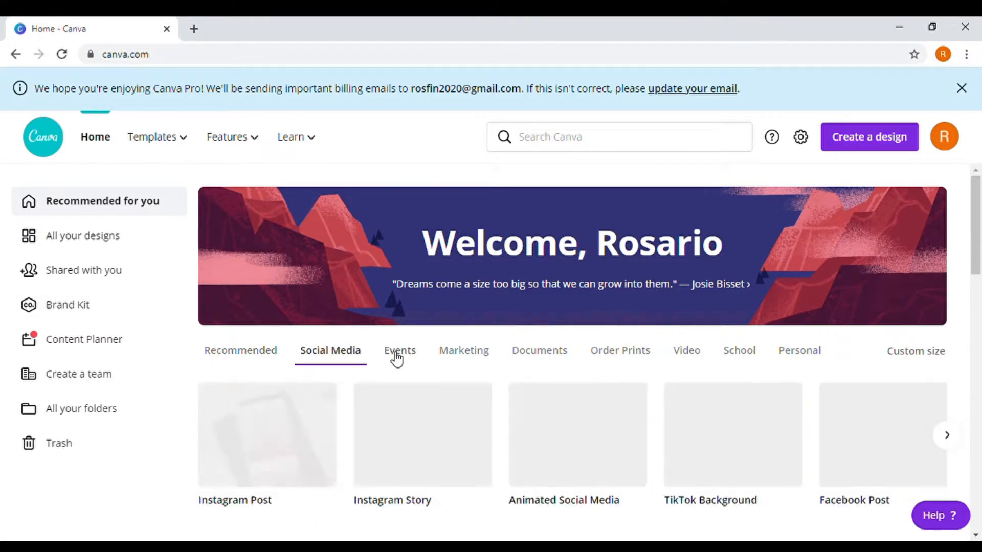
{"action": "left_click", "coordinate": [401, 356]}
{"action": "left_click", "coordinate": [465, 354]}
{"action": "left_click", "coordinate": [548, 352]}
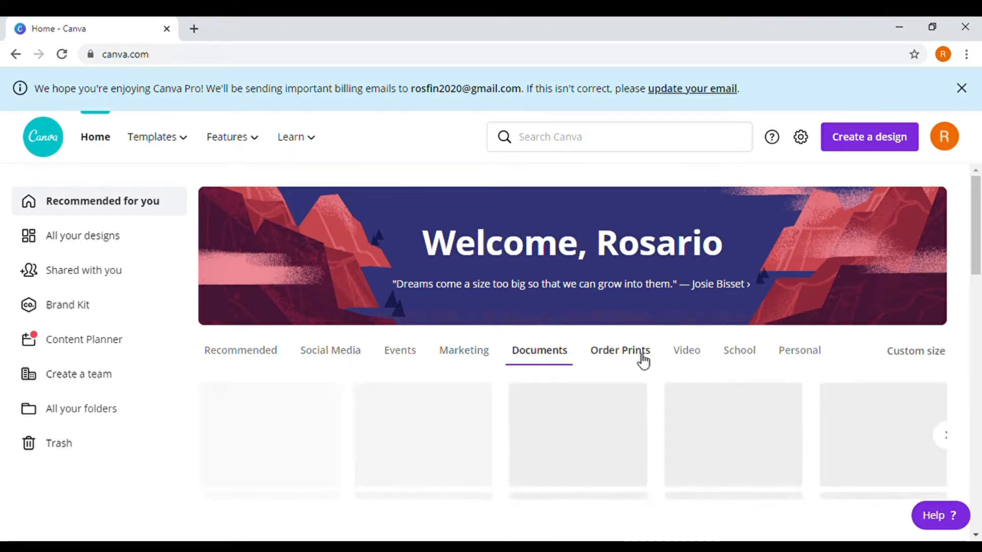
{"action": "left_click", "coordinate": [642, 357]}
{"action": "left_click", "coordinate": [702, 361]}
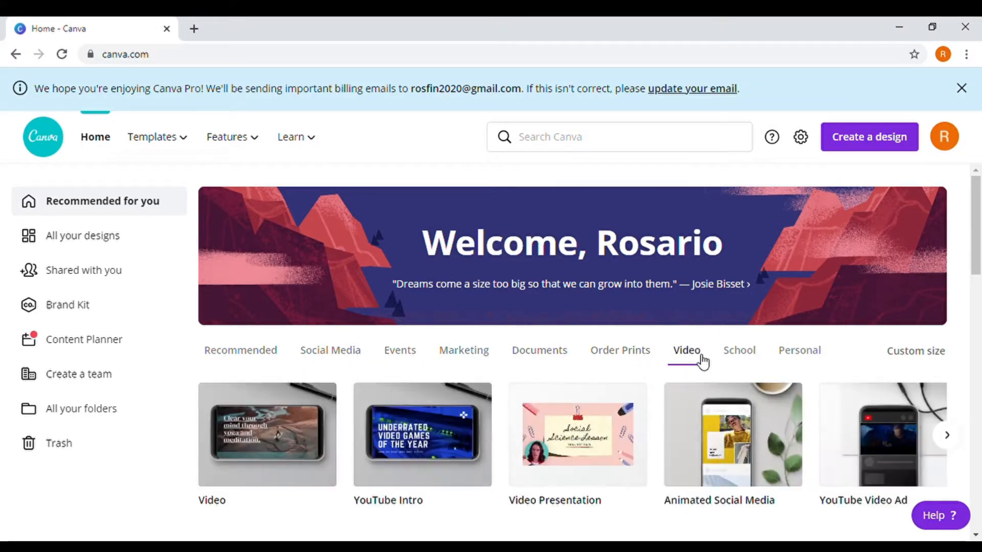
{"action": "left_click", "coordinate": [748, 357]}
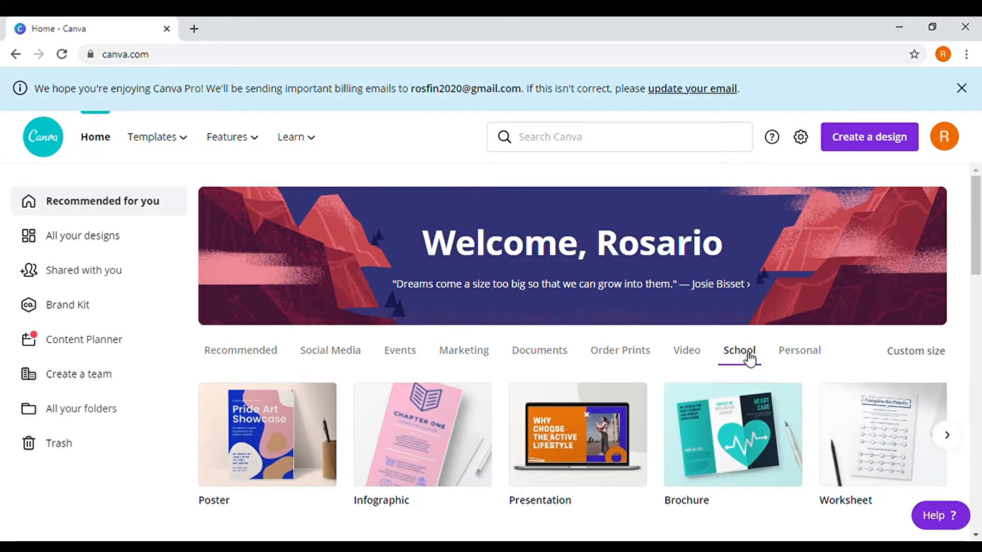
{"action": "left_click", "coordinate": [230, 359]}
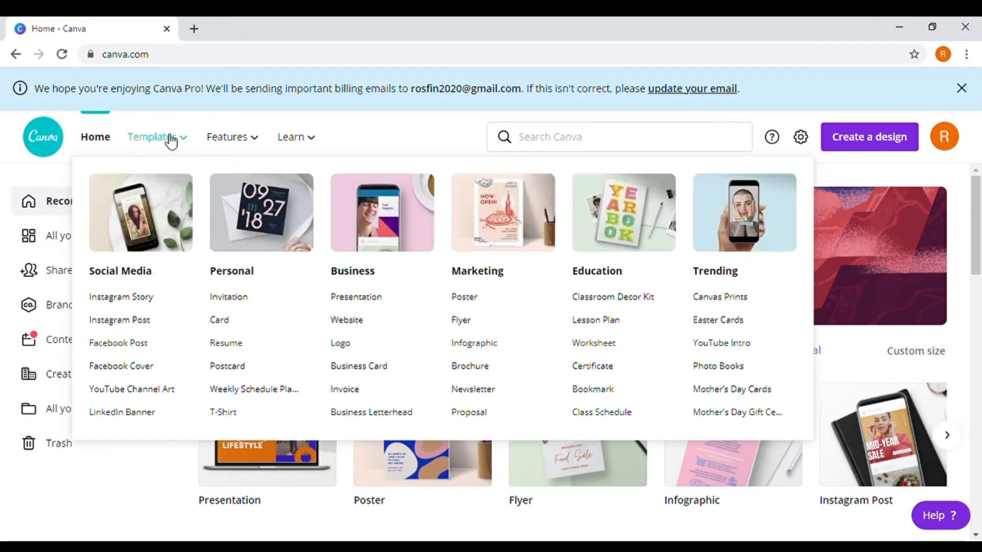
{"action": "mouse_move", "coordinate": [321, 150]}
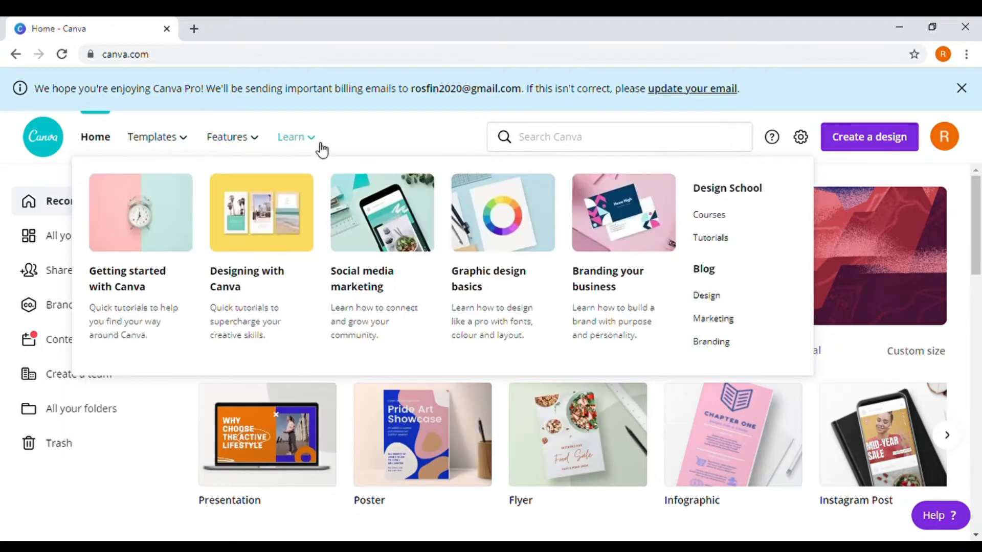
Create a blank 1920 × 1080 px Video design and set its page background to black
{"action": "left_click", "coordinate": [885, 144]}
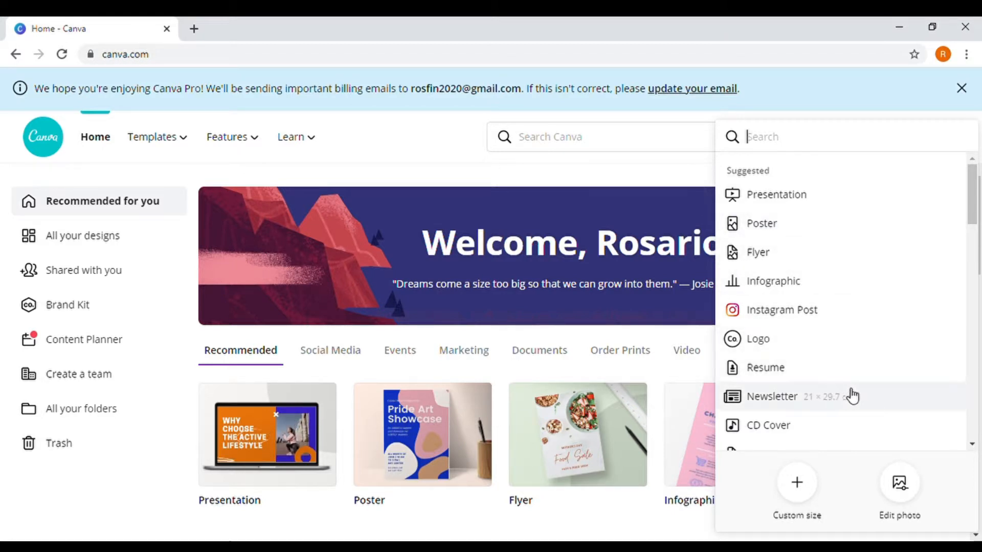
{"action": "scroll", "coordinate": [850, 397], "scroll_direction": "down", "scroll_amount": 1}
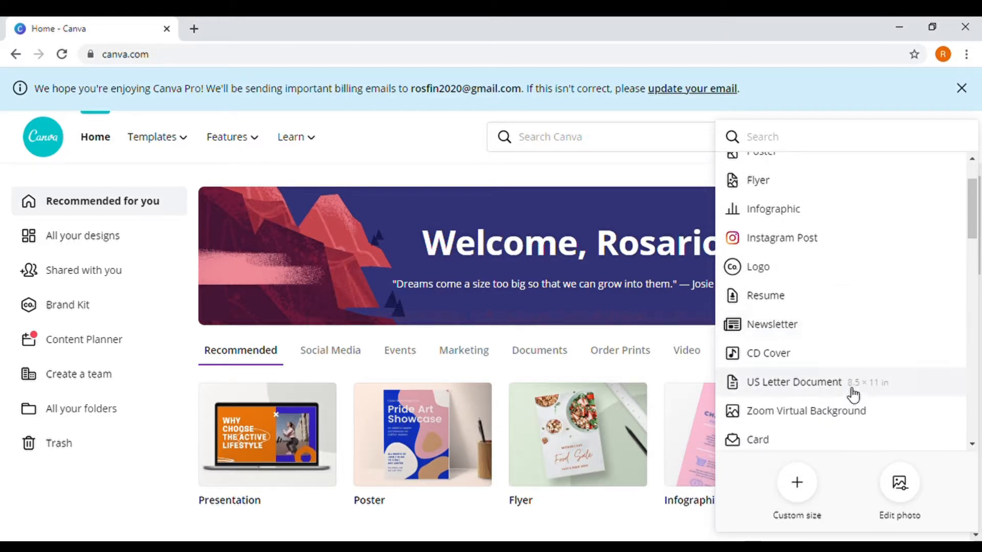
{"action": "scroll", "coordinate": [853, 395], "scroll_direction": "down", "scroll_amount": 4}
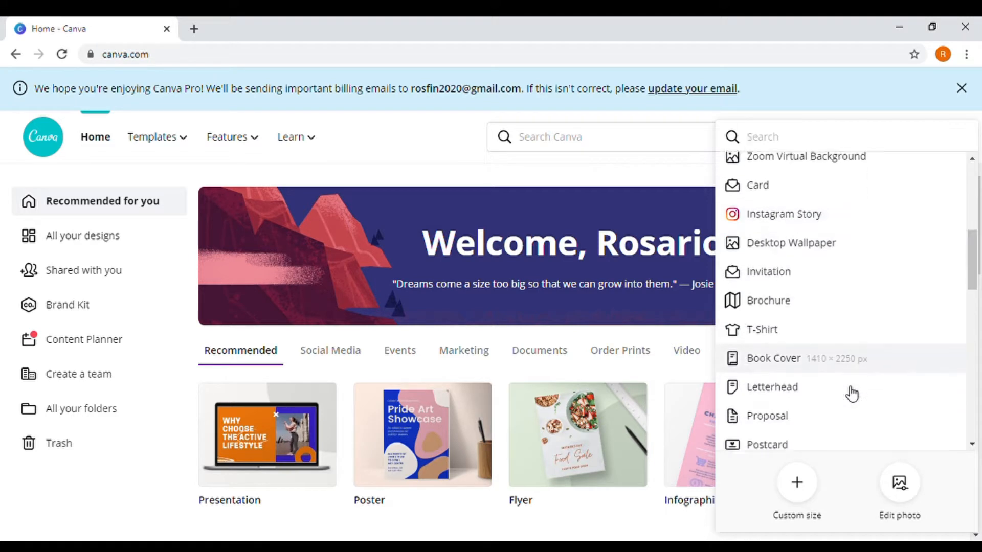
{"action": "scroll", "coordinate": [852, 394], "scroll_direction": "down", "scroll_amount": 3}
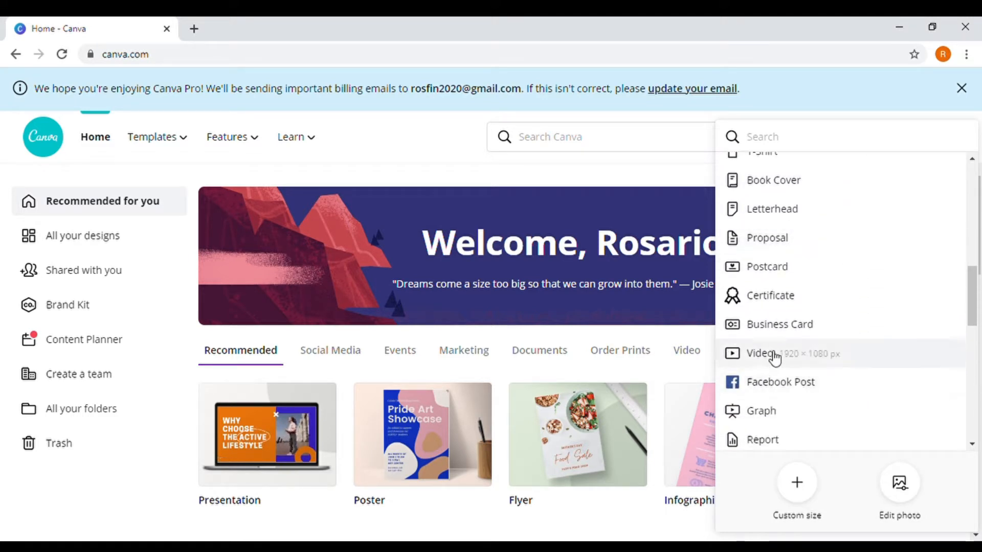
{"action": "left_click", "coordinate": [775, 358]}
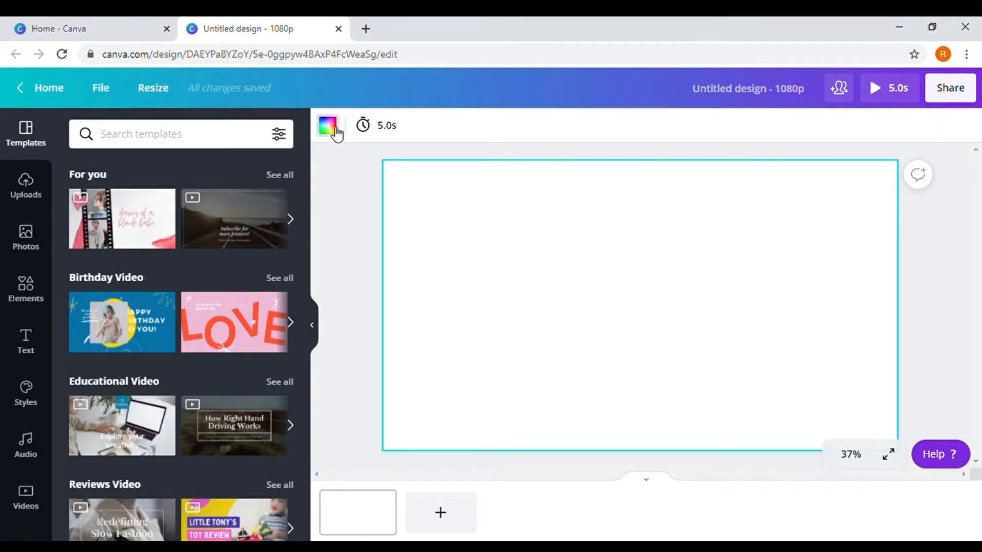
{"action": "left_click", "coordinate": [327, 126]}
{"action": "left_click", "coordinate": [84, 334]}
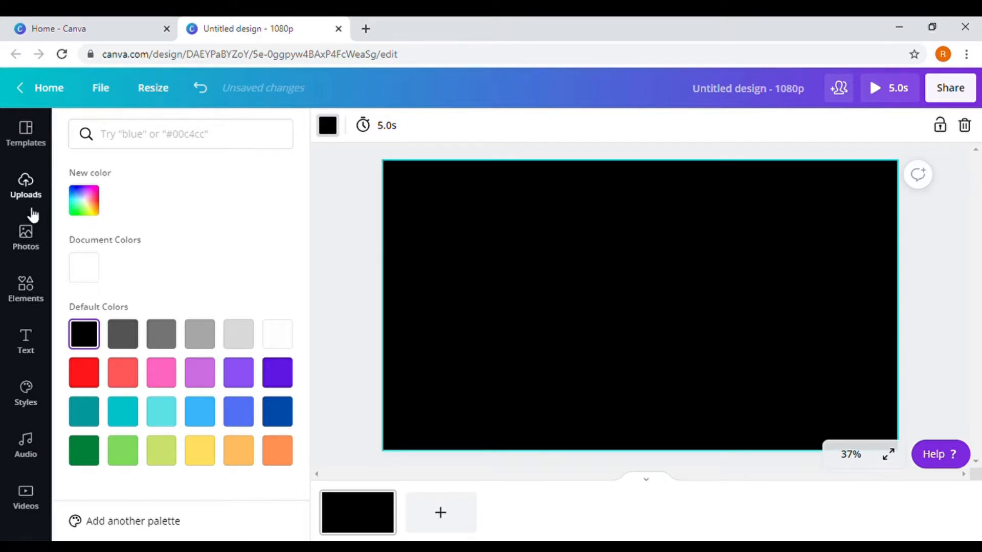
Find the stock videos in the Background category and add the 15-second blue light-burst clip to the page
{"action": "scroll", "coordinate": [38, 292], "scroll_direction": "down", "scroll_amount": 3}
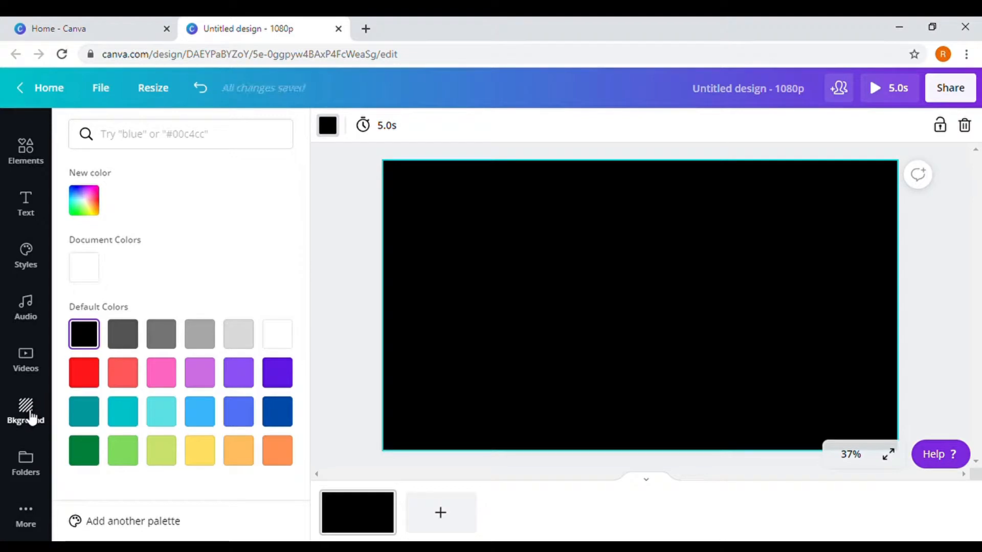
{"action": "scroll", "coordinate": [32, 419], "scroll_direction": "up", "scroll_amount": 3}
{"action": "scroll", "coordinate": [33, 419], "scroll_direction": "down", "scroll_amount": 3}
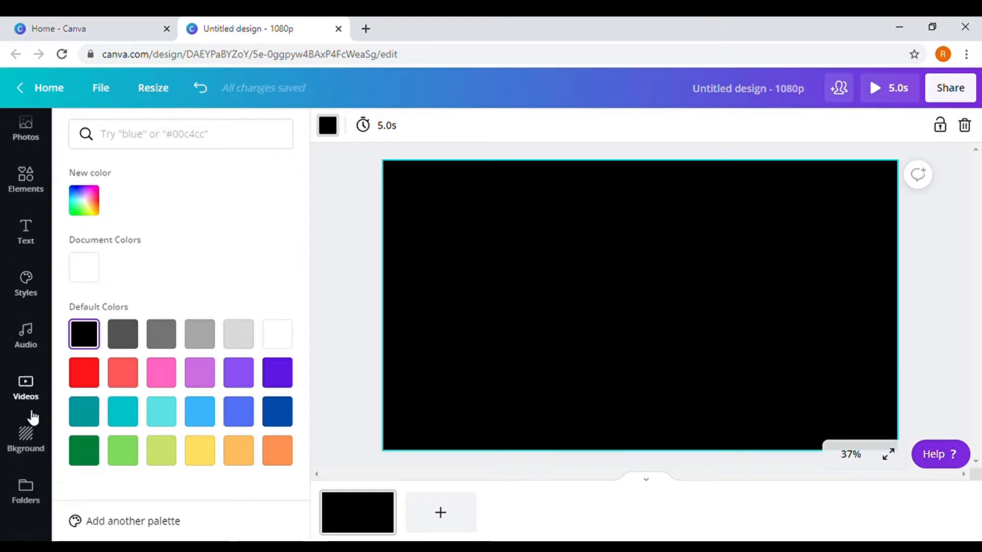
{"action": "left_click", "coordinate": [27, 360]}
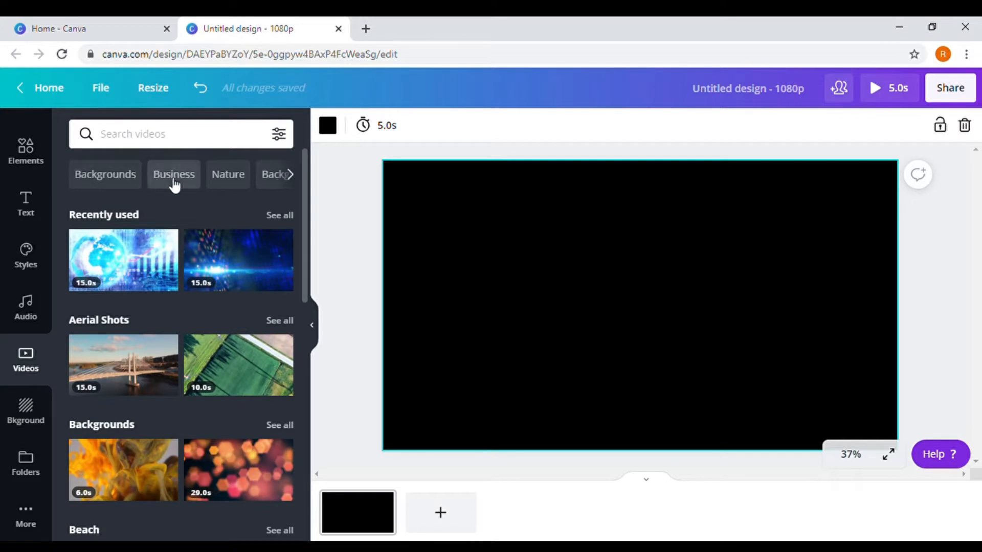
{"action": "left_click", "coordinate": [284, 179]}
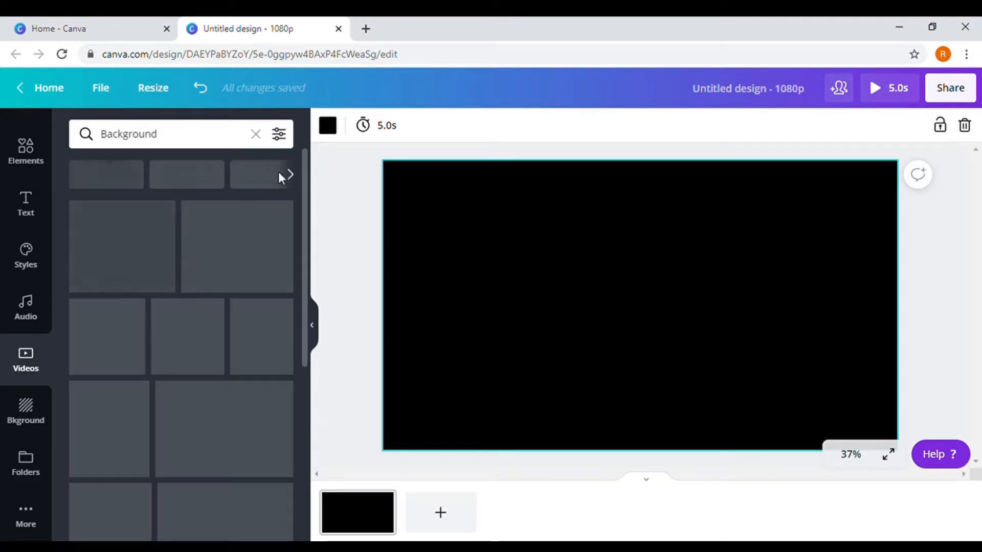
{"action": "scroll", "coordinate": [234, 363], "scroll_direction": "down", "scroll_amount": 5}
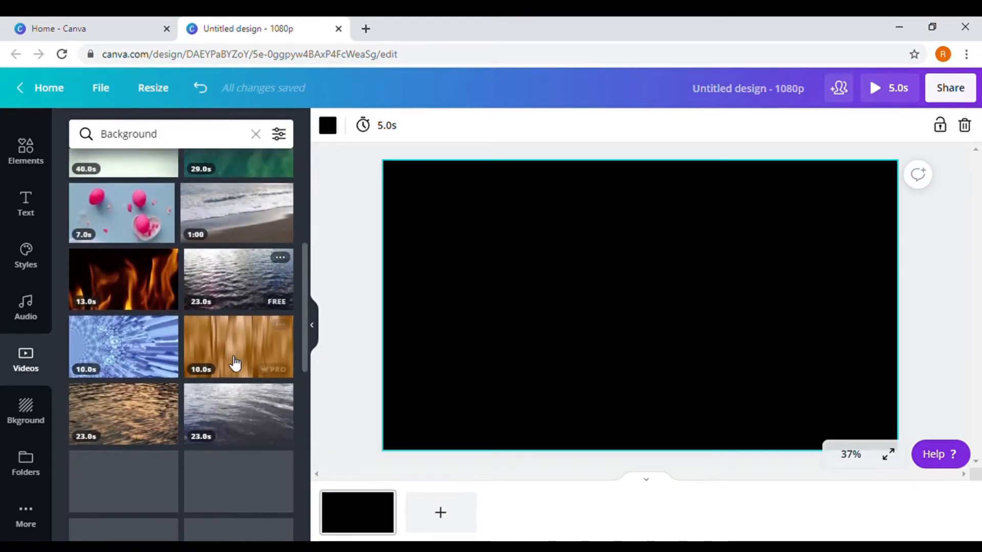
{"action": "scroll", "coordinate": [237, 358], "scroll_direction": "up", "scroll_amount": 2}
{"action": "scroll", "coordinate": [237, 354], "scroll_direction": "up", "scroll_amount": 4}
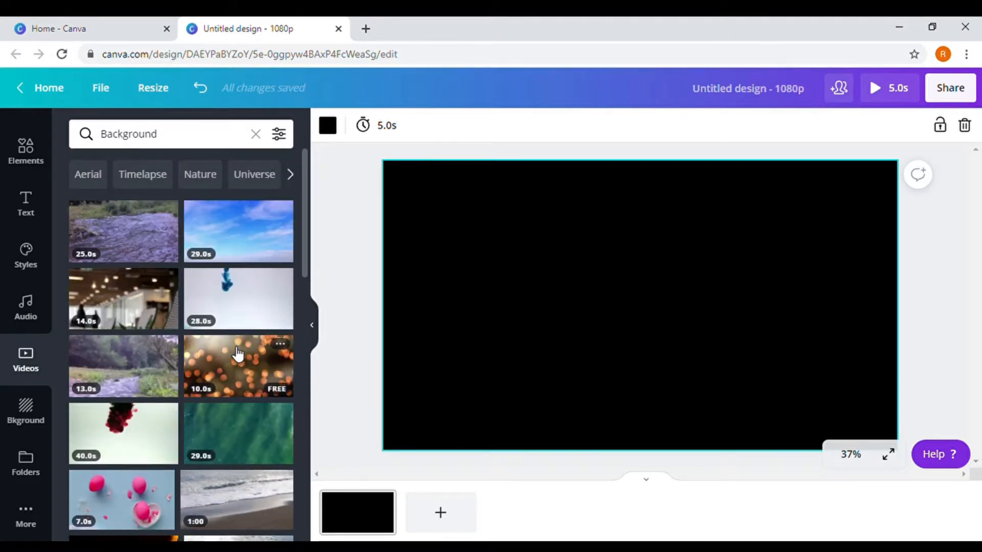
{"action": "scroll", "coordinate": [236, 354], "scroll_direction": "down", "scroll_amount": 5}
{"action": "scroll", "coordinate": [236, 354], "scroll_direction": "down", "scroll_amount": 8}
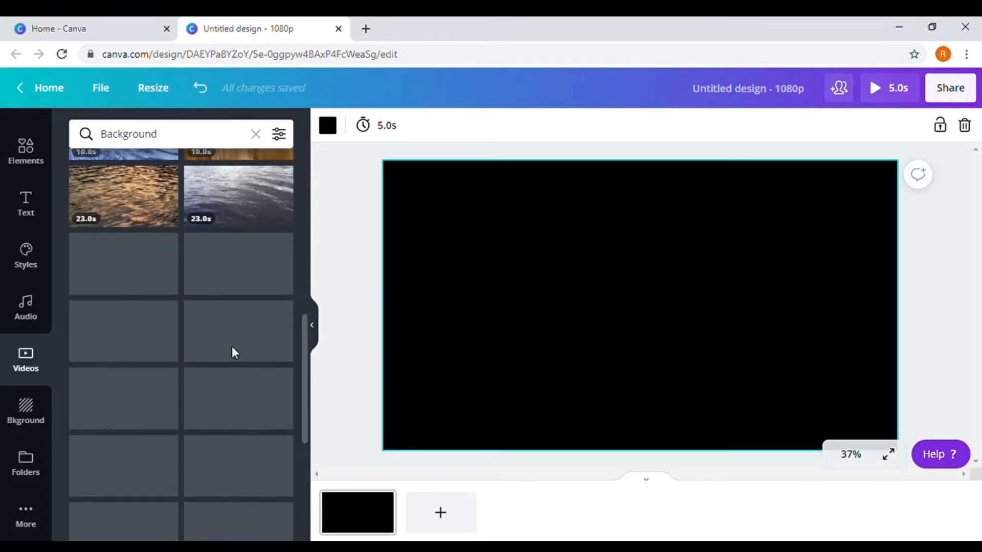
{"action": "scroll", "coordinate": [237, 353], "scroll_direction": "up", "scroll_amount": 2}
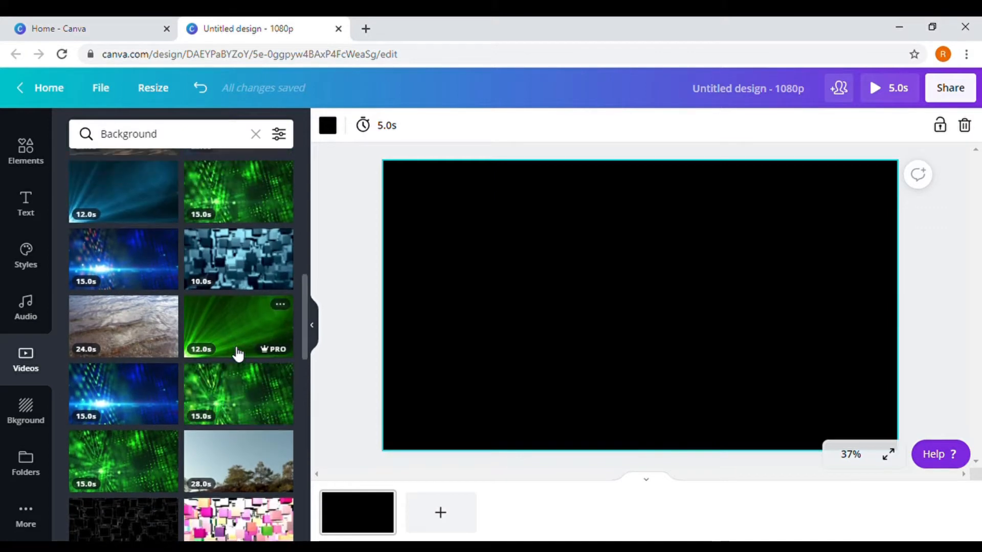
{"action": "left_click", "coordinate": [123, 265]}
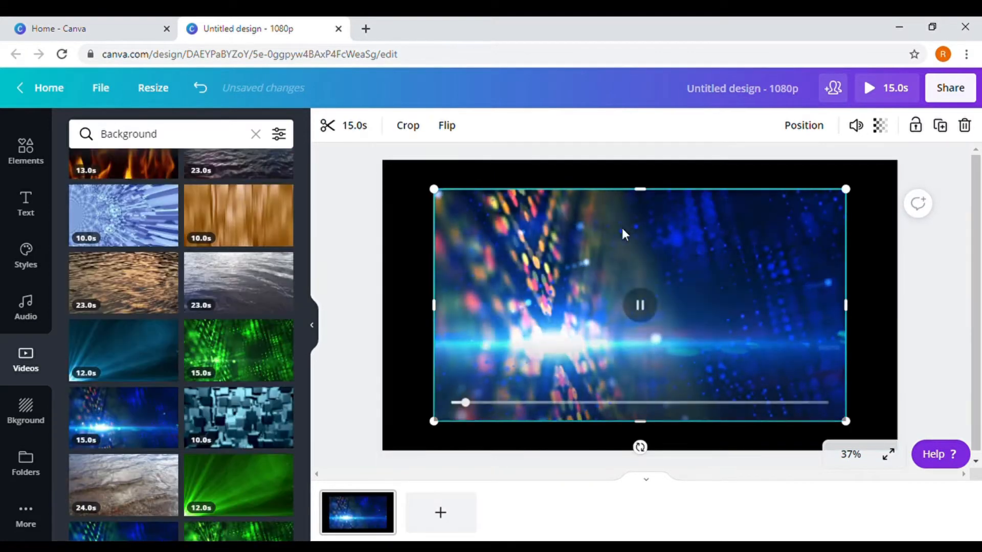
Enlarge the blue clip to fill the whole page and trim its end to a length of 10.0 seconds
{"action": "left_click_drag", "start_coordinate": [732, 291], "coordinate": [685, 266]}
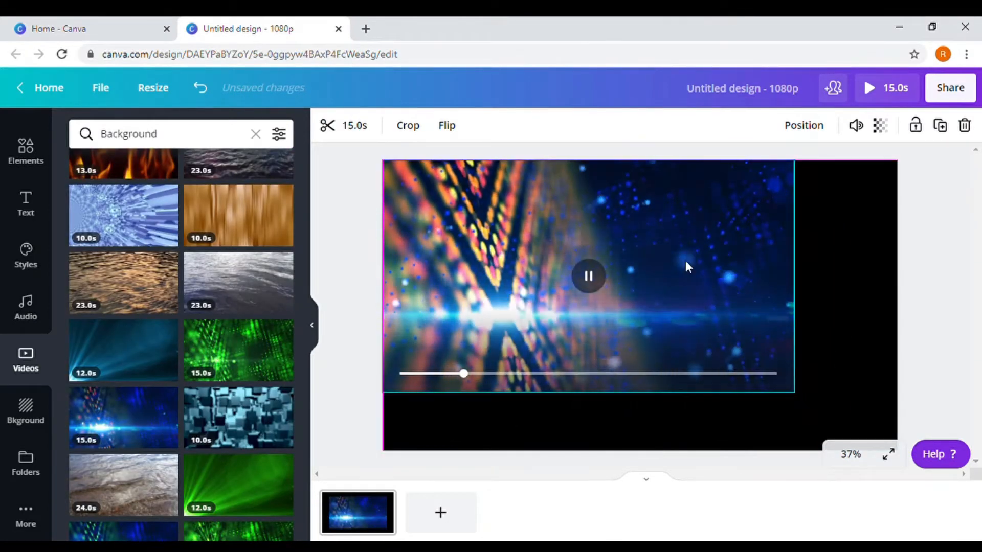
{"action": "left_click_drag", "start_coordinate": [807, 402], "coordinate": [895, 462]}
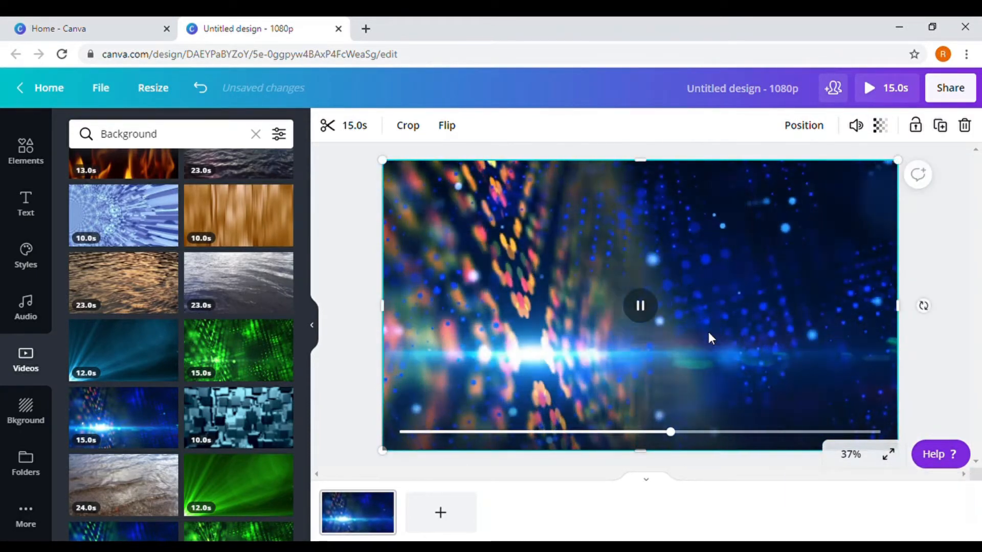
{"action": "left_click", "coordinate": [358, 126]}
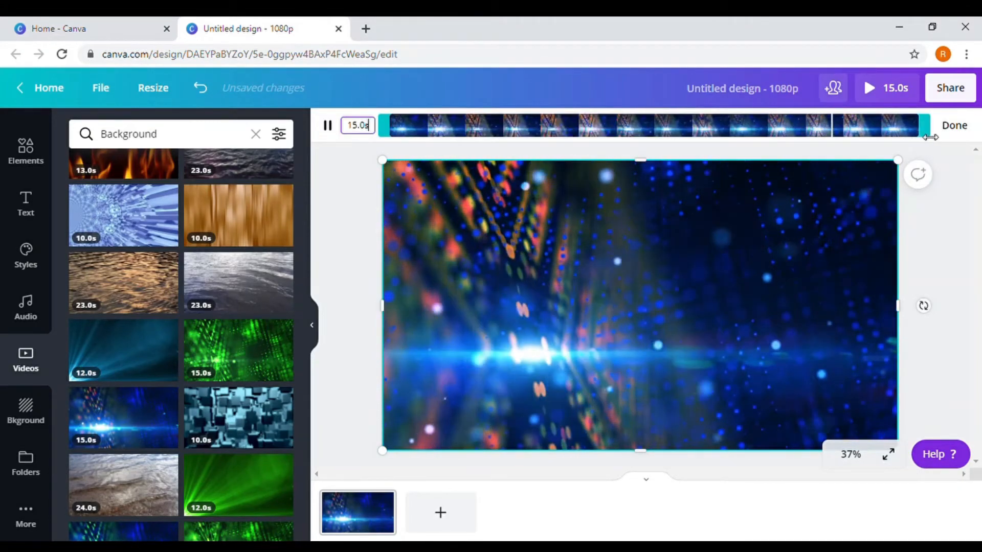
{"action": "left_click_drag", "start_coordinate": [924, 126], "coordinate": [754, 136]}
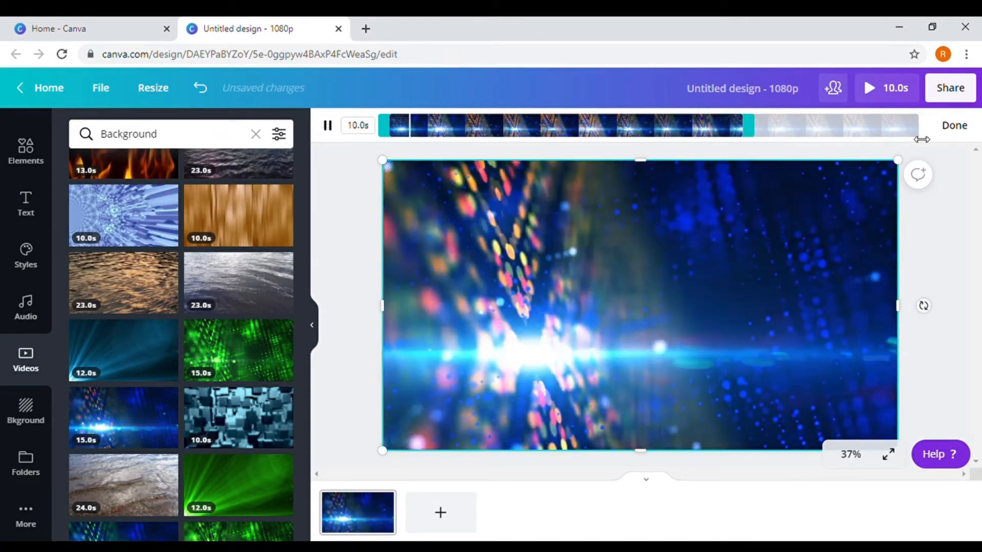
{"action": "left_click", "coordinate": [974, 134]}
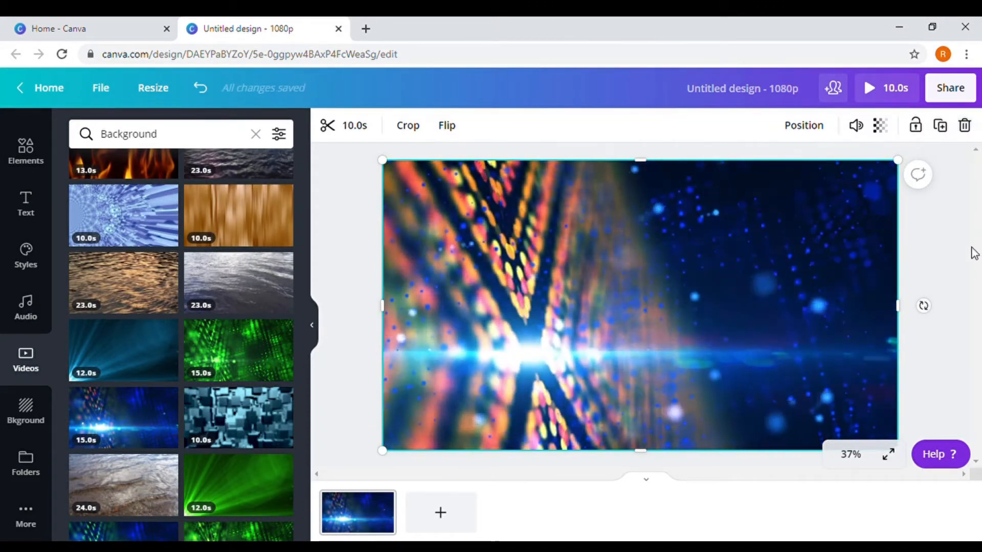
{"action": "left_click", "coordinate": [942, 250]}
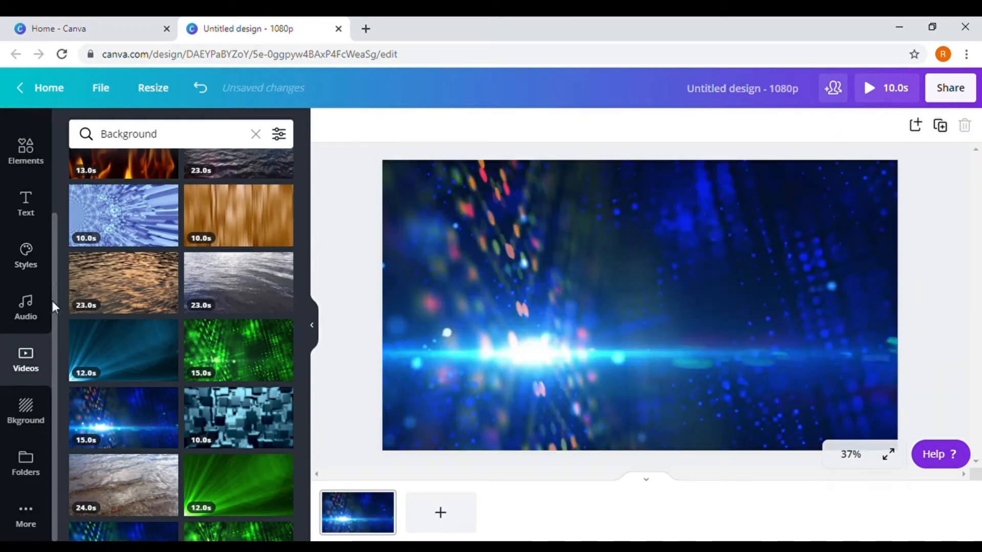
Add the uploaded photo of the man before the YouTube logo, placing it on the page's right side at about 935 × 921
{"action": "scroll", "coordinate": [36, 419], "scroll_direction": "up", "scroll_amount": 3}
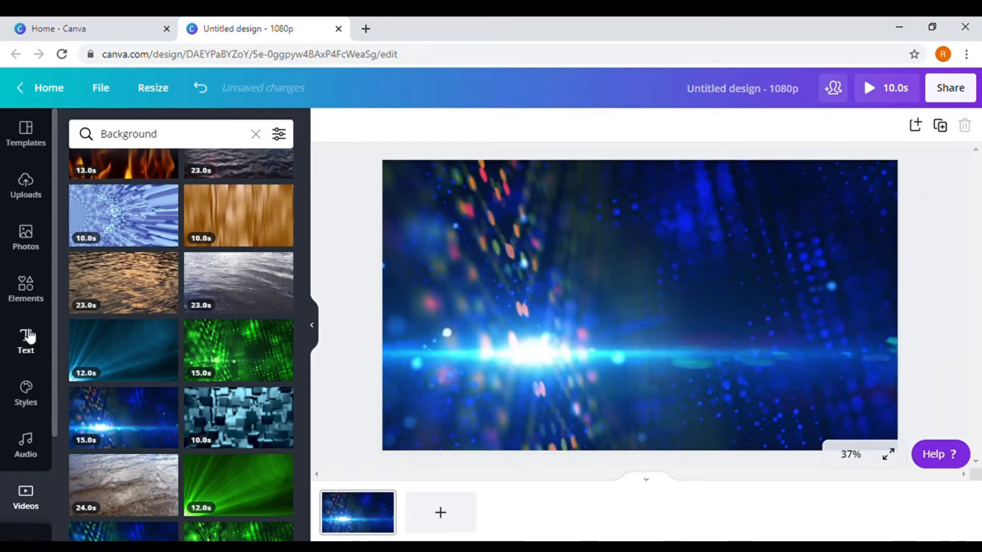
{"action": "left_click", "coordinate": [16, 195]}
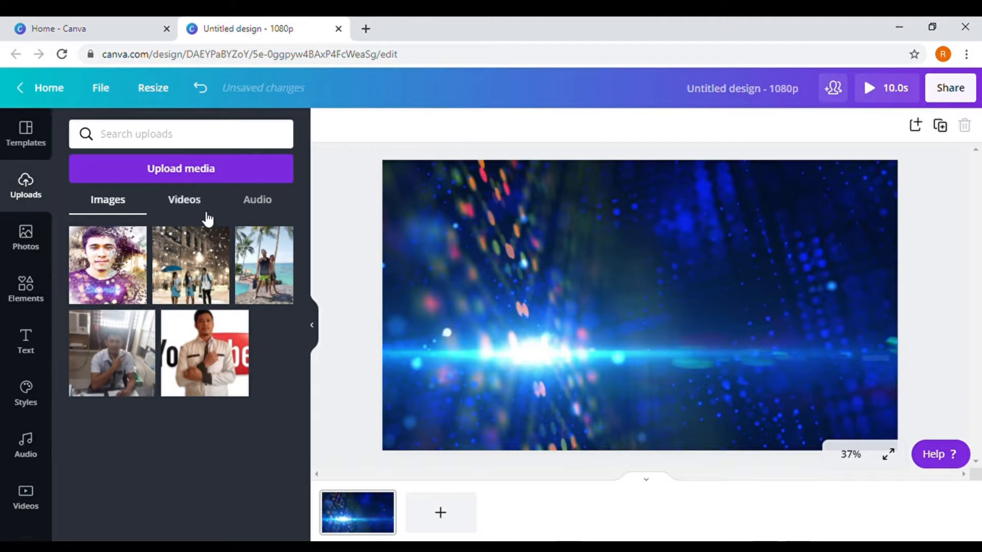
{"action": "left_click", "coordinate": [203, 205]}
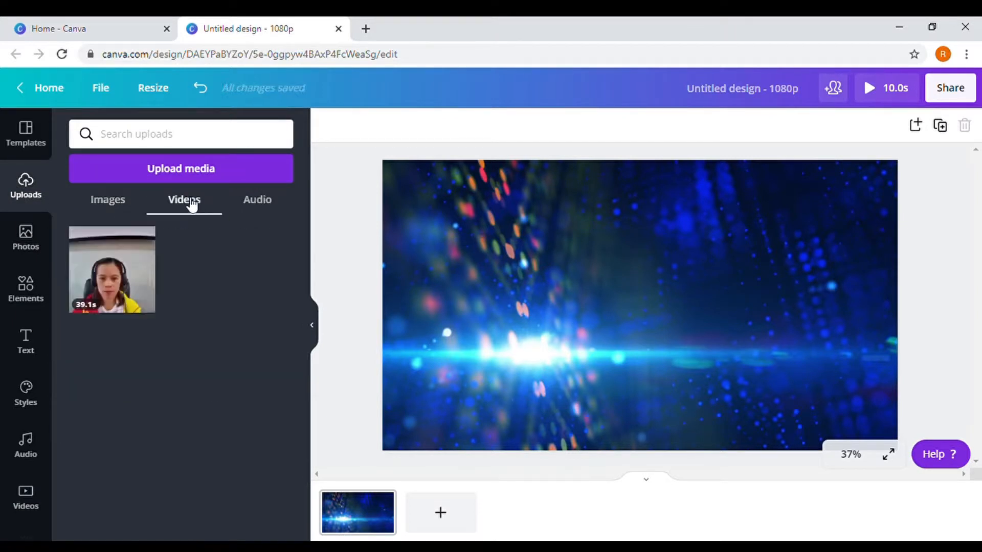
{"action": "left_click", "coordinate": [118, 204]}
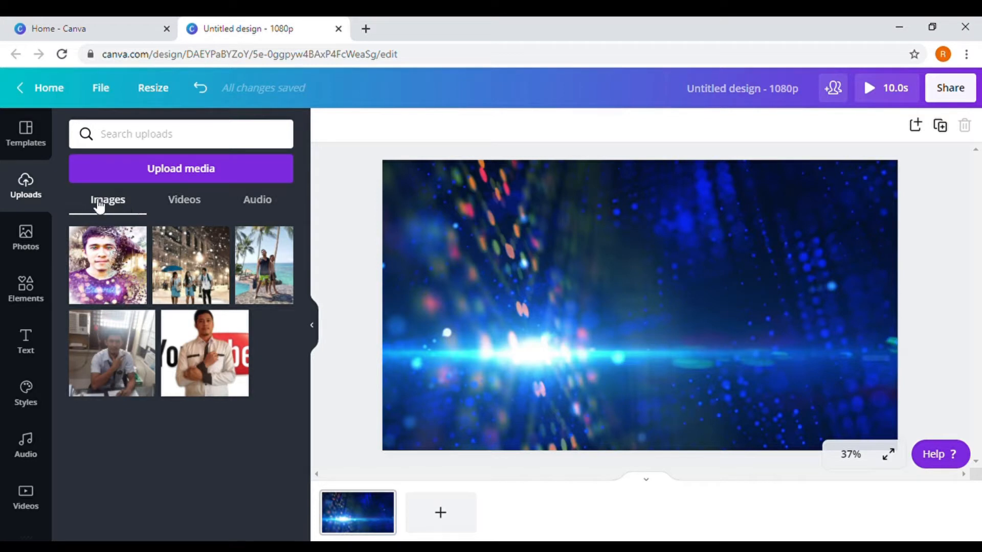
{"action": "left_click", "coordinate": [172, 171]}
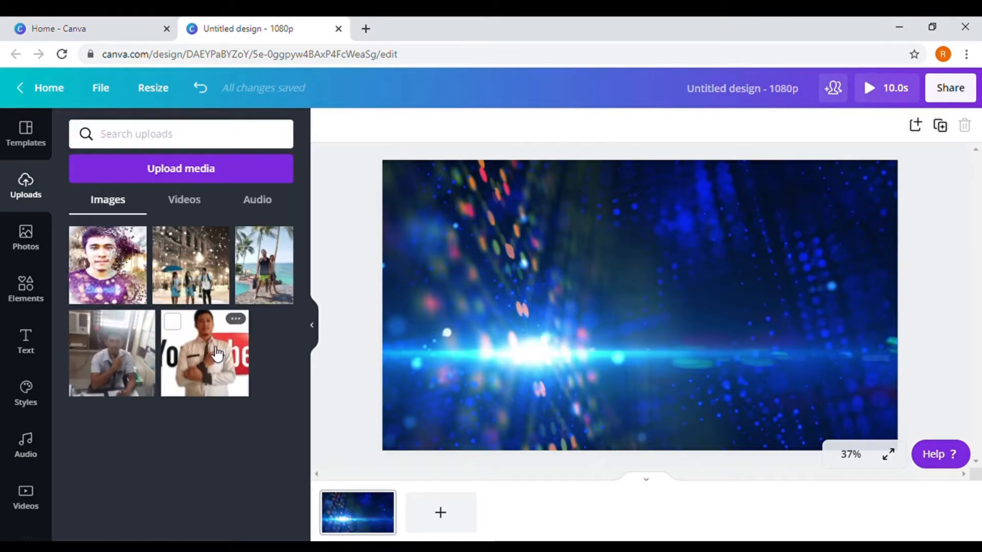
{"action": "left_click", "coordinate": [218, 353]}
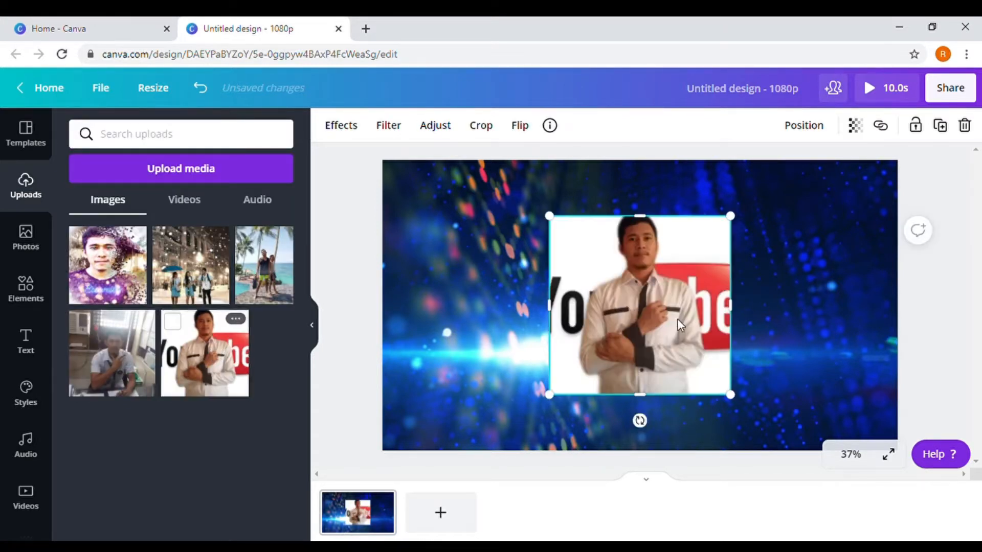
{"action": "left_click_drag", "start_coordinate": [680, 324], "coordinate": [832, 336]}
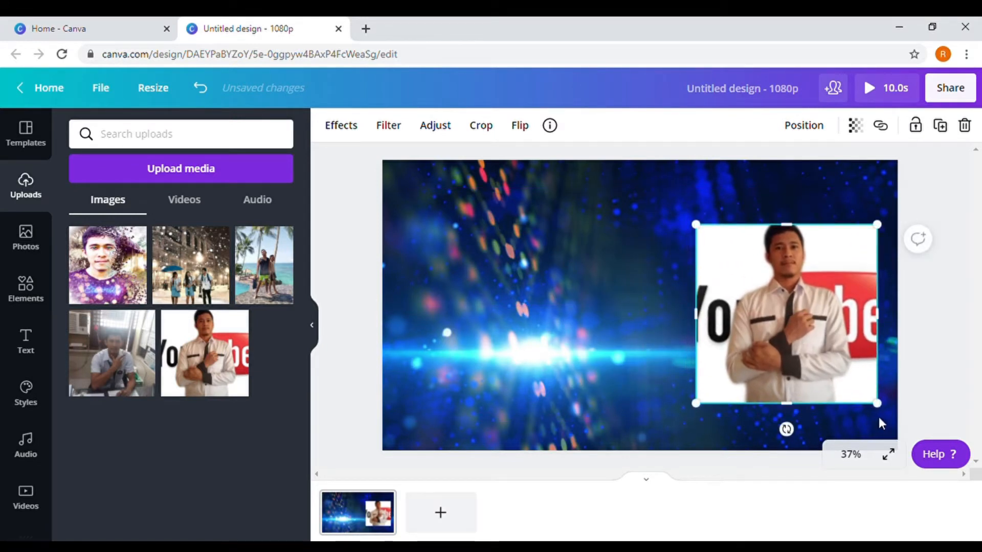
{"action": "left_click_drag", "start_coordinate": [890, 424], "coordinate": [888, 458]}
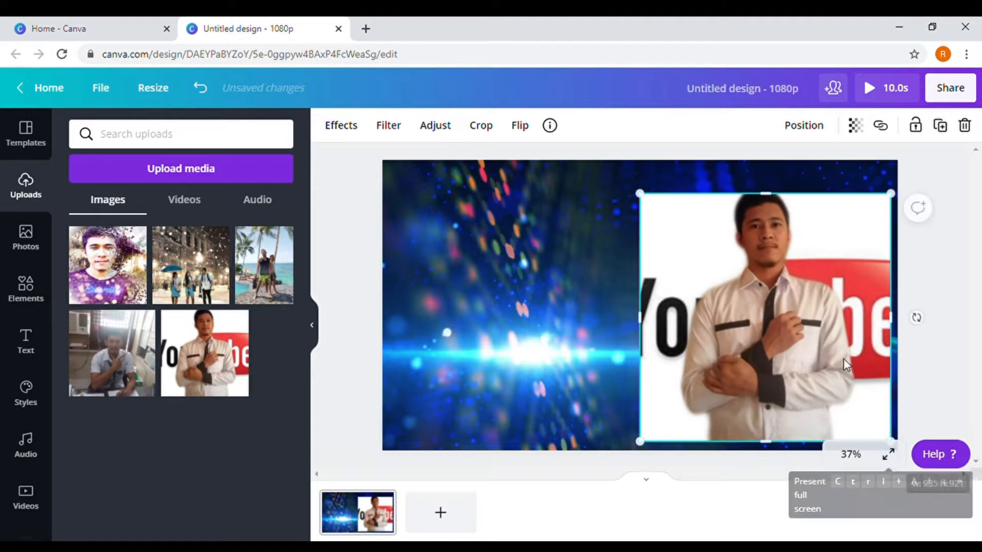
Remove the background from the man's photo and align the cut-out with the page's lower edge
{"action": "left_click_drag", "start_coordinate": [843, 358], "coordinate": [831, 338]}
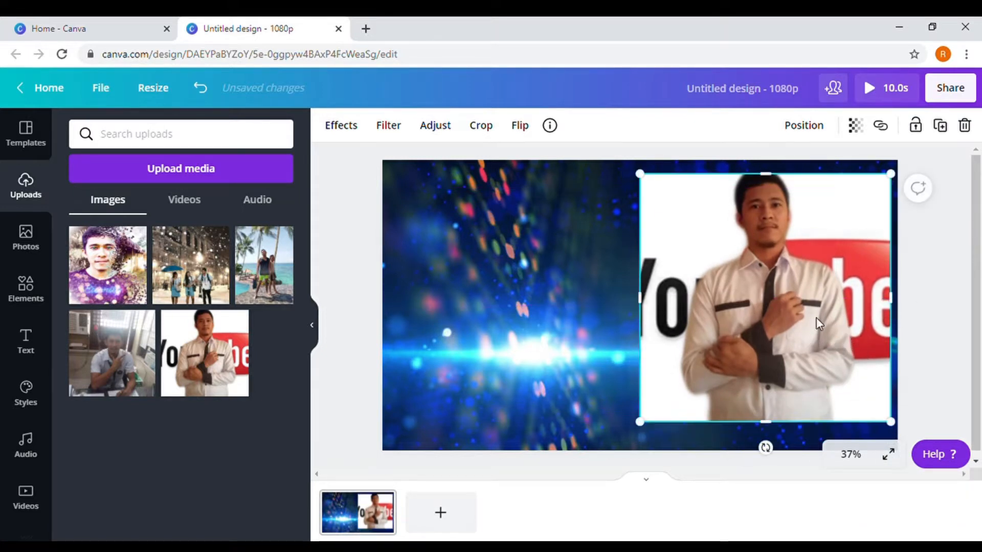
{"action": "left_click", "coordinate": [349, 126]}
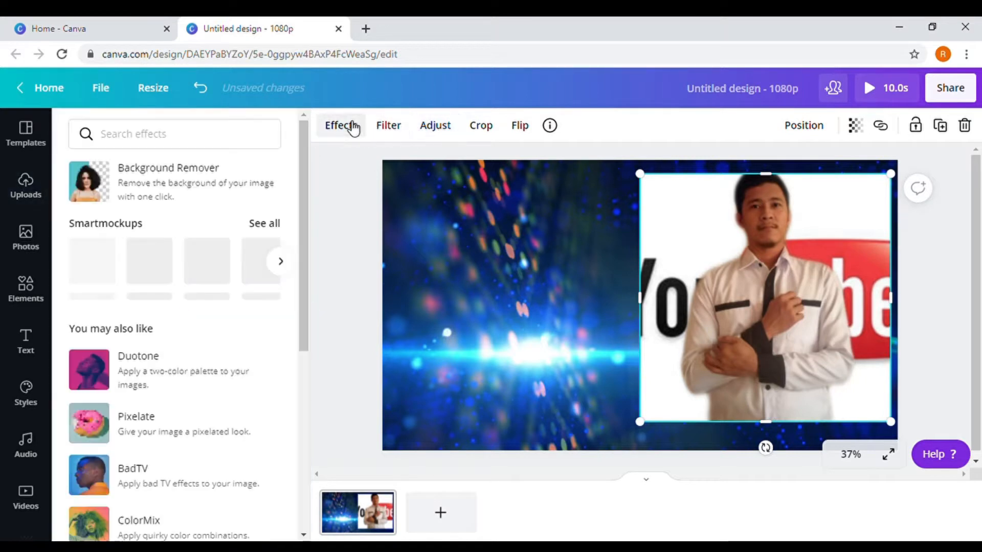
{"action": "left_click", "coordinate": [101, 189]}
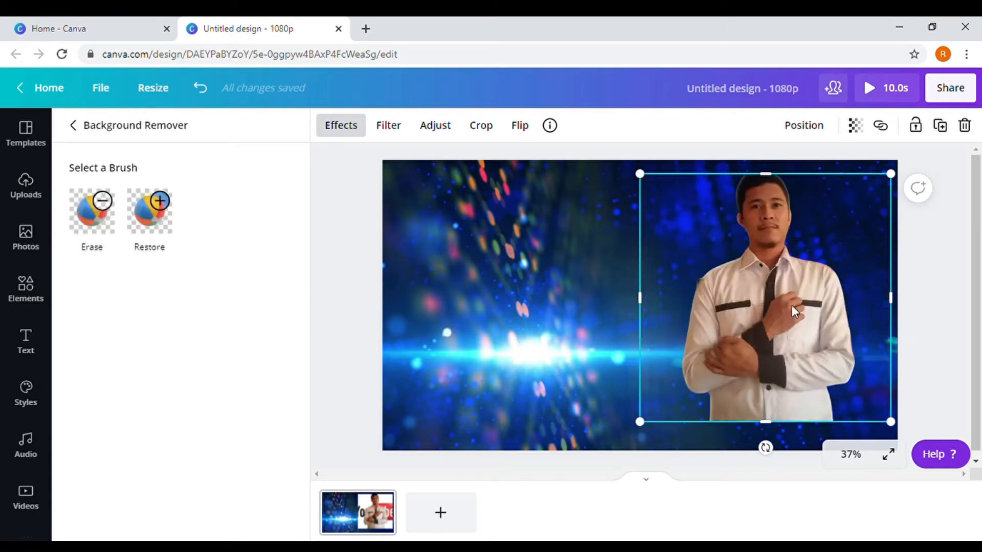
{"action": "left_click_drag", "start_coordinate": [792, 305], "coordinate": [796, 340]}
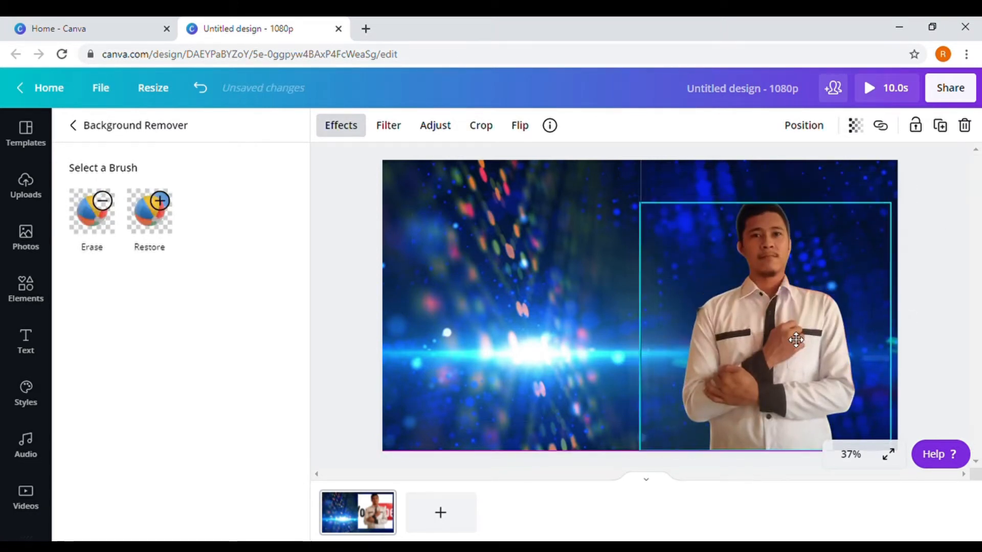
{"action": "left_click", "coordinate": [861, 184]}
Enlarge the cut-out of the man slightly and keep it near the page's lower-right corner
{"action": "left_click_drag", "start_coordinate": [805, 255], "coordinate": [816, 237]}
{"action": "left_click_drag", "start_coordinate": [661, 433], "coordinate": [650, 444]}
{"action": "left_click_drag", "start_coordinate": [741, 373], "coordinate": [742, 390]}
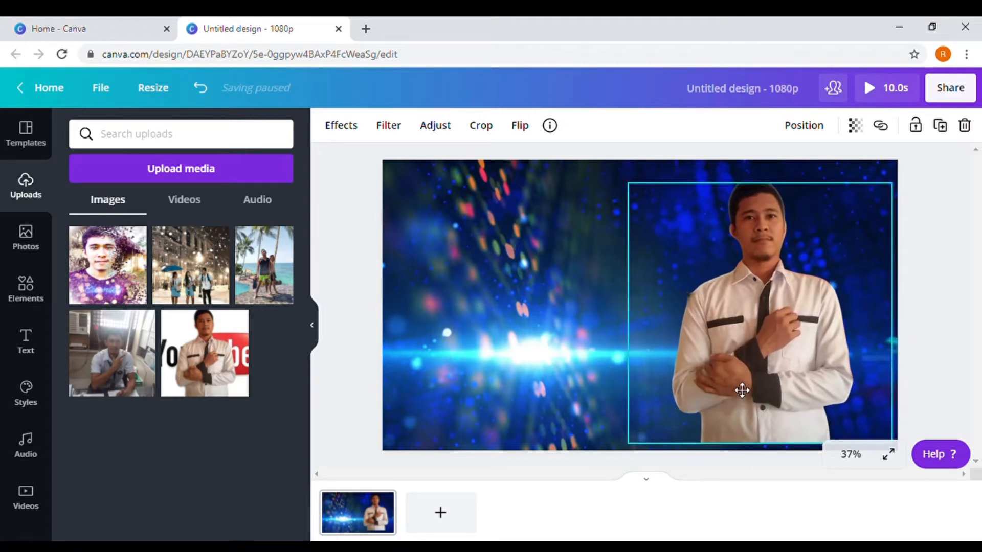
{"action": "left_click", "coordinate": [595, 207]}
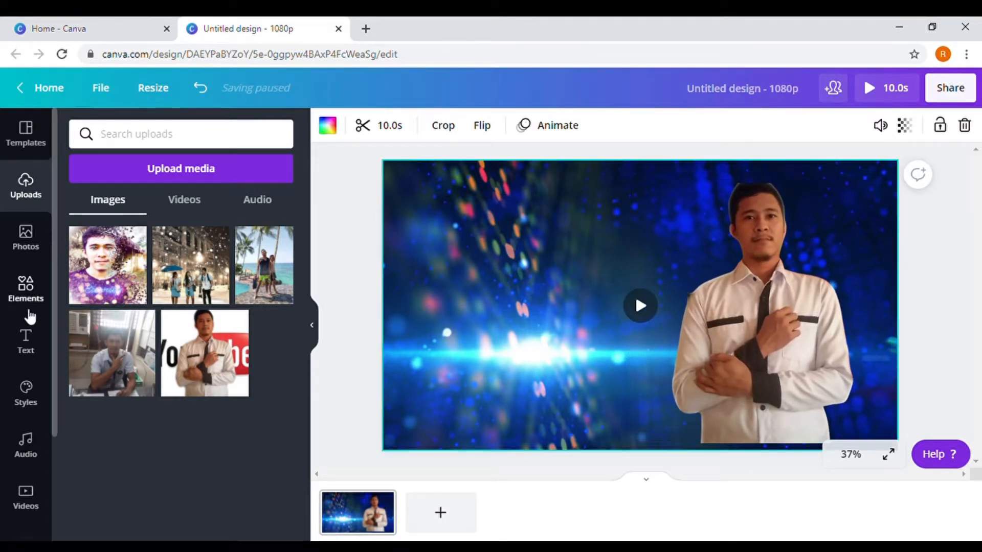
Search the elements library for "animated confetti"
{"action": "left_click", "coordinate": [25, 293]}
{"action": "left_click", "coordinate": [146, 147]}
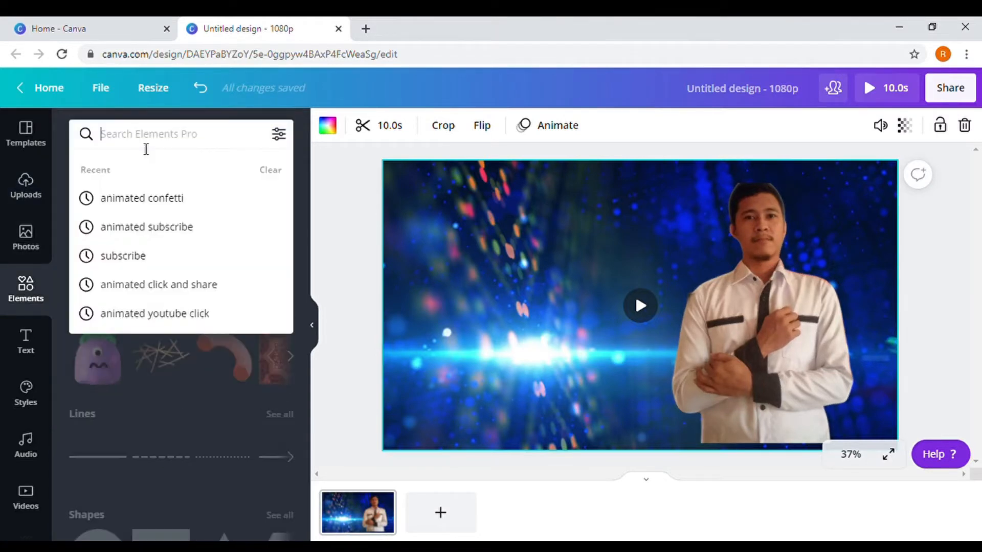
{"action": "type", "text": "ani"}
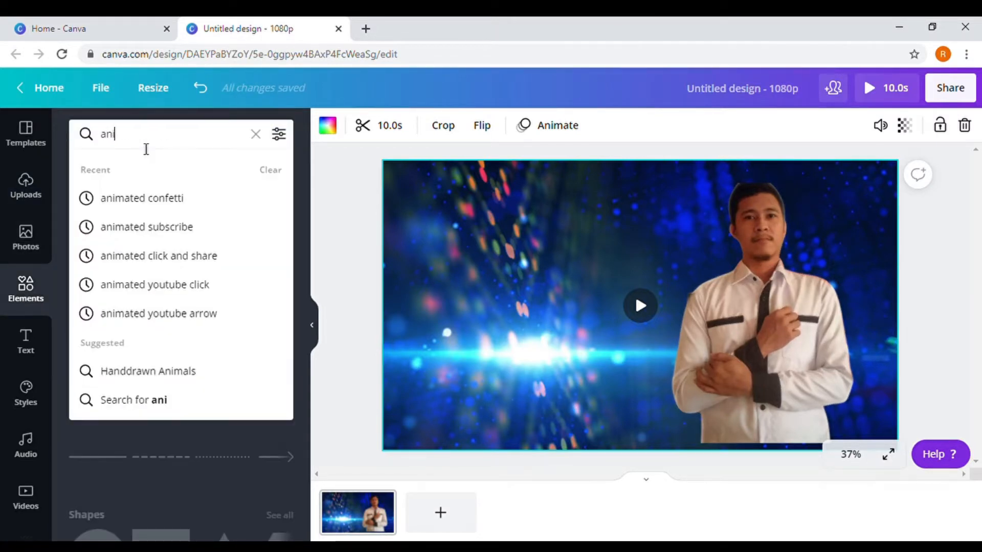
{"action": "type", "text": "mated co"}
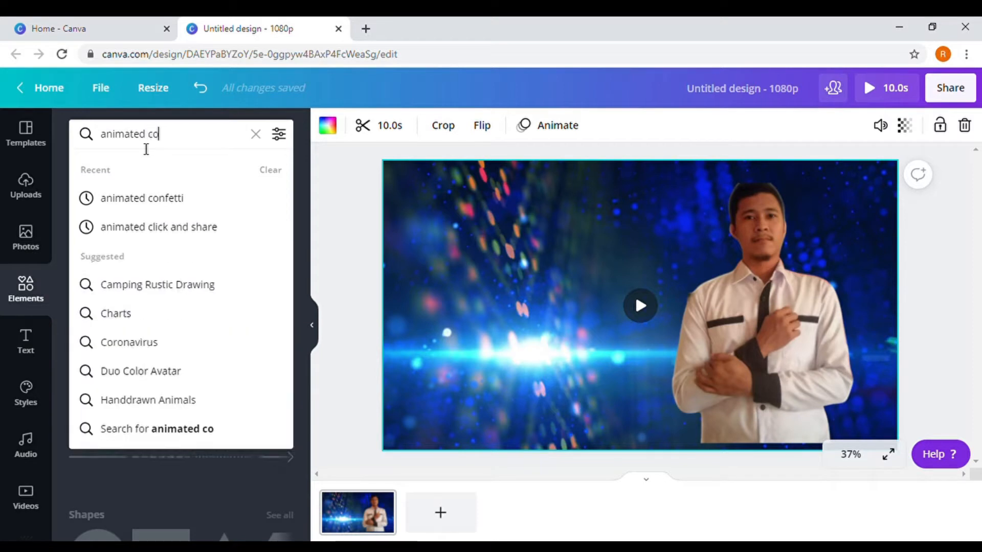
{"action": "type", "text": "nfe"}
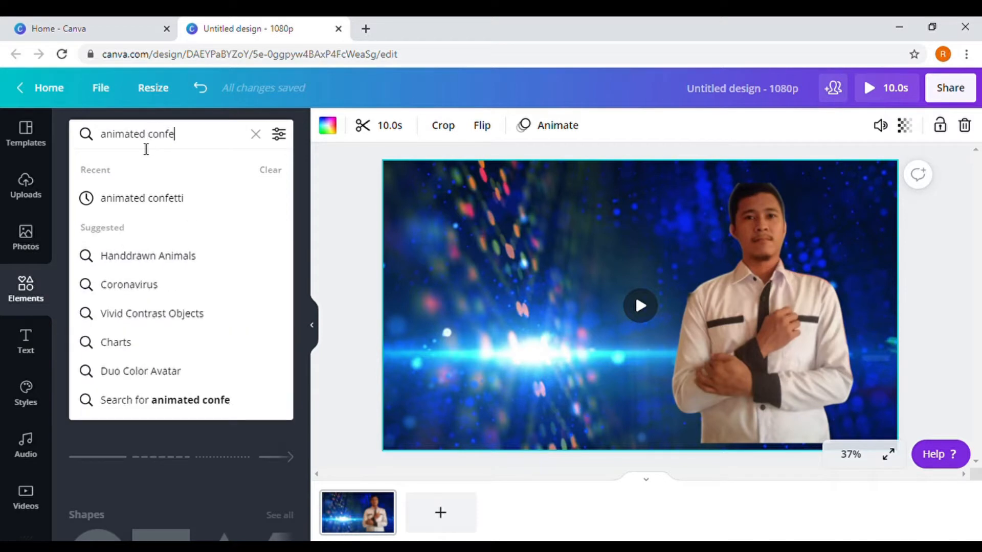
{"action": "type", "text": "tti"}
{"action": "key", "text": "Return"}
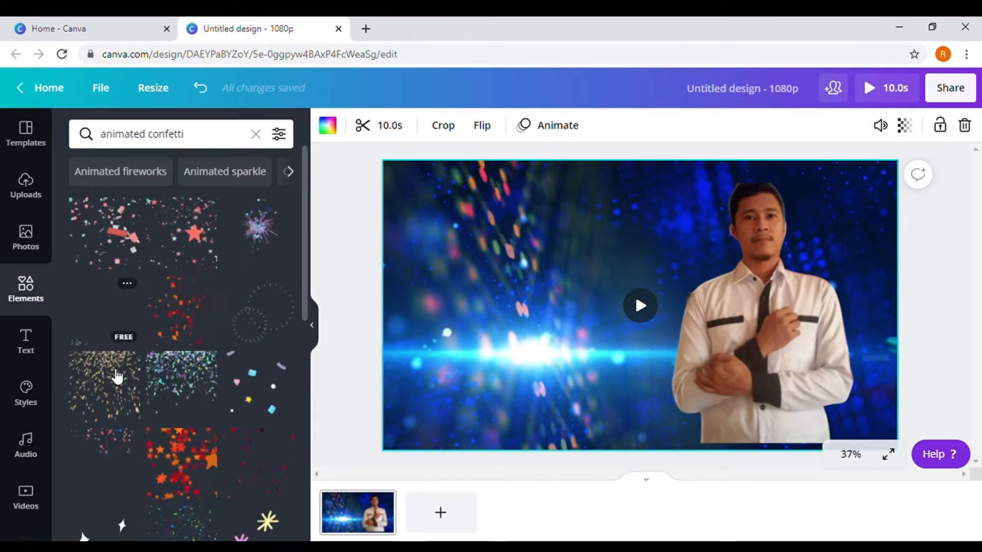
Add the light-blue streak confetti burst to the page, place it over the man and enlarge it to nearly the page's height
{"action": "scroll", "coordinate": [134, 353], "scroll_direction": "down", "scroll_amount": 5}
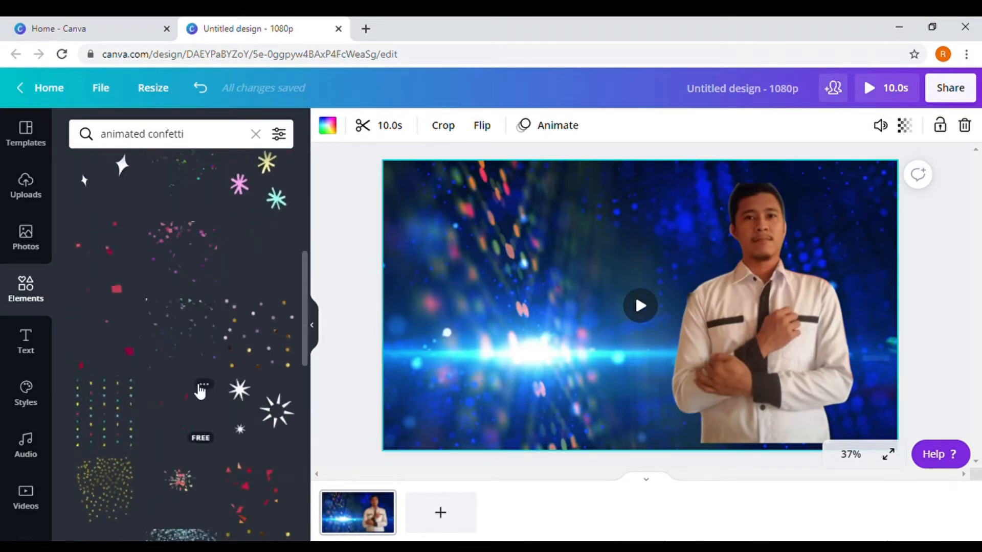
{"action": "scroll", "coordinate": [198, 390], "scroll_direction": "up", "scroll_amount": 5}
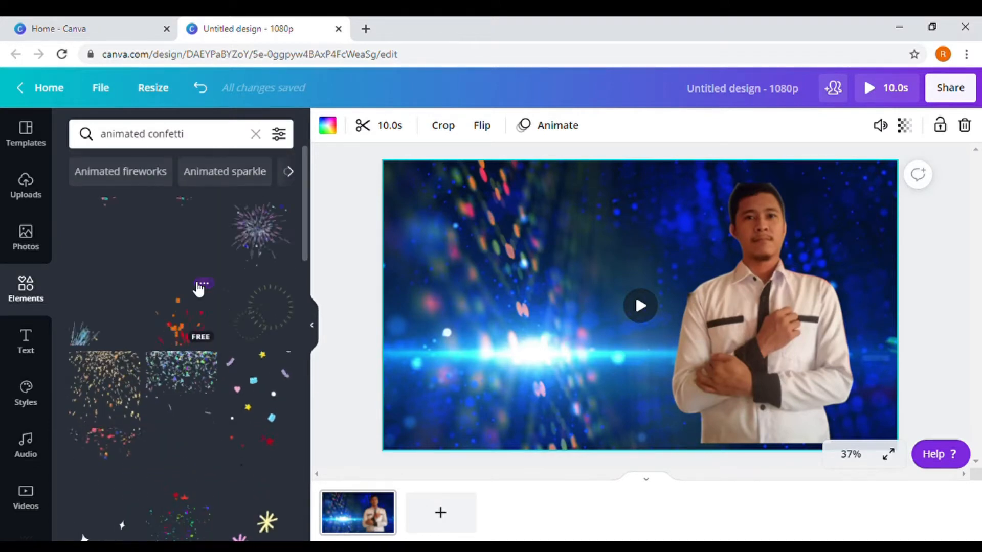
{"action": "left_click", "coordinate": [100, 325]}
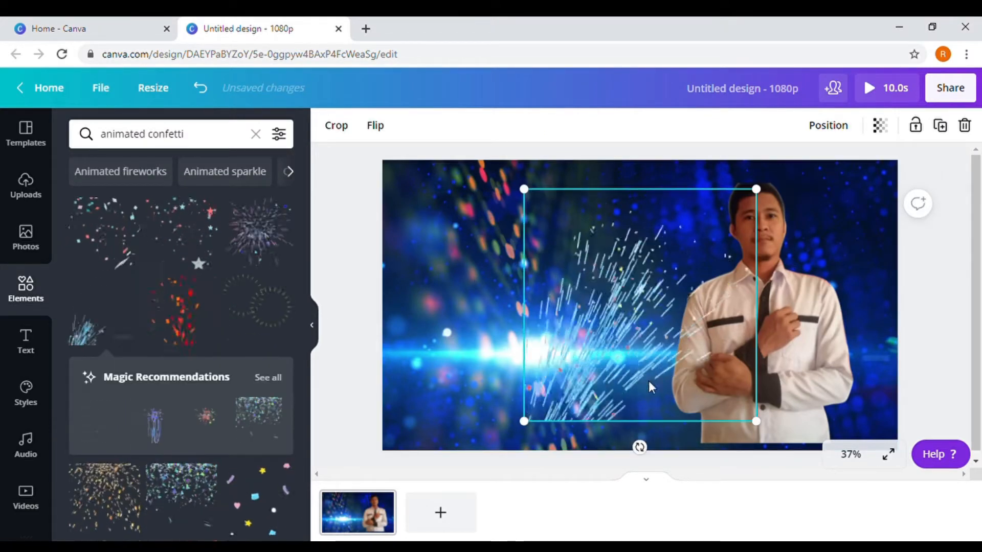
{"action": "left_click_drag", "start_coordinate": [590, 379], "coordinate": [682, 411]}
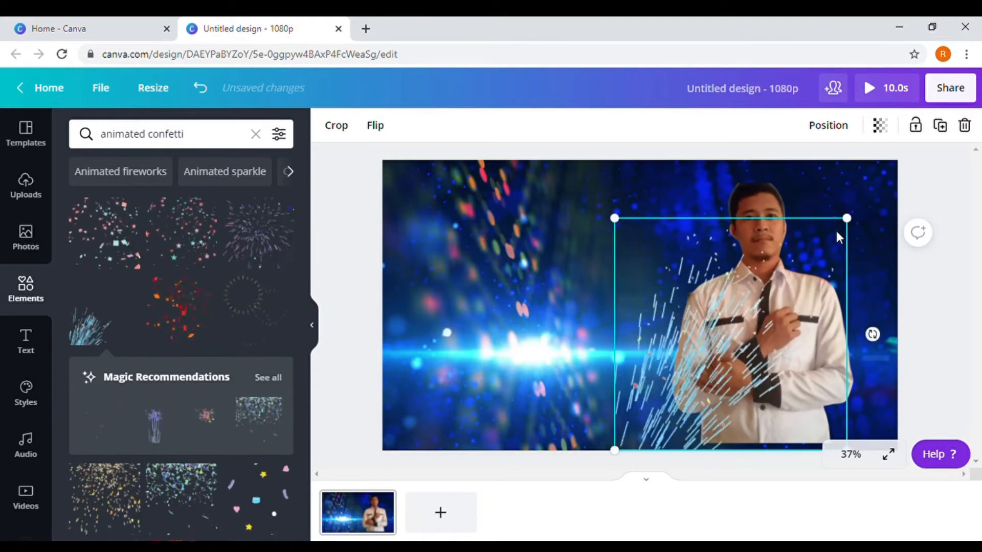
{"action": "left_click_drag", "start_coordinate": [850, 229], "coordinate": [899, 175]}
{"action": "left_click", "coordinate": [518, 335]}
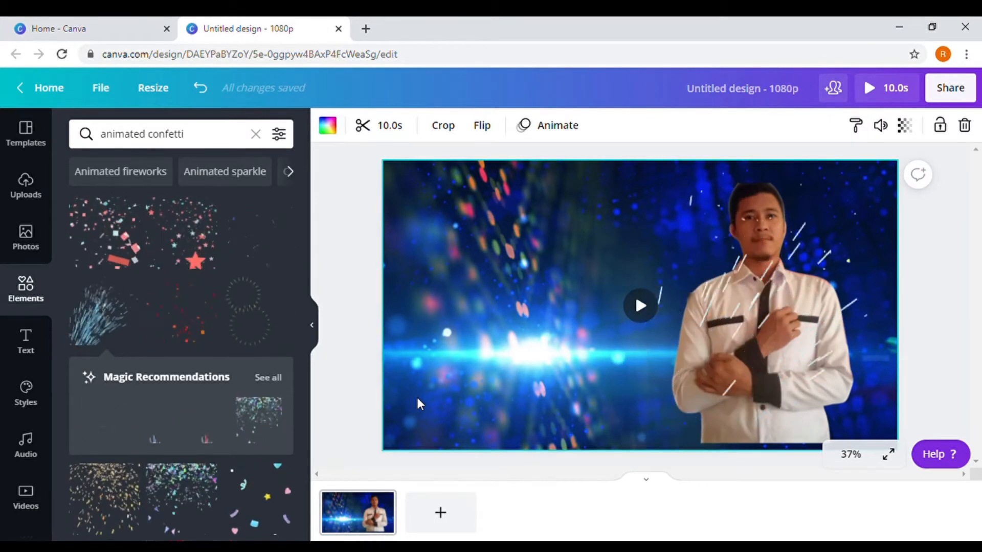
Add a heading text in the page's upper-left area and enlarge it to font size 115
{"action": "left_click", "coordinate": [26, 342]}
{"action": "left_click", "coordinate": [145, 210]}
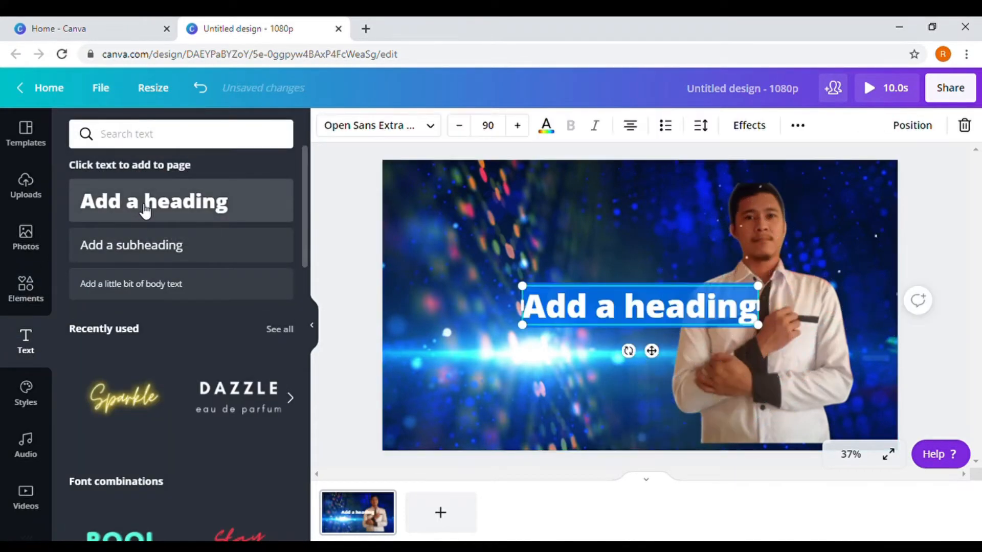
{"action": "left_click_drag", "start_coordinate": [652, 351], "coordinate": [545, 266]}
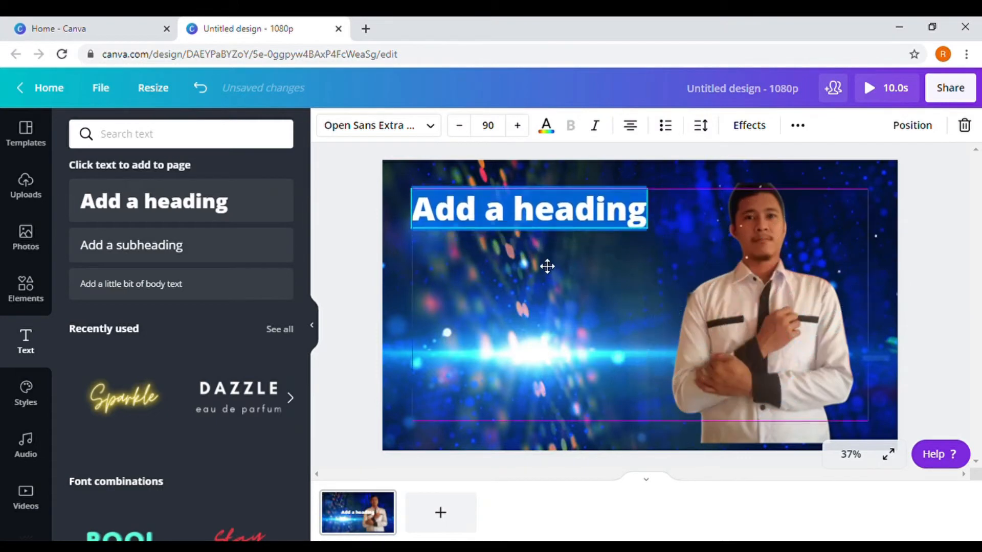
{"action": "left_click_drag", "start_coordinate": [652, 241], "coordinate": [715, 240]}
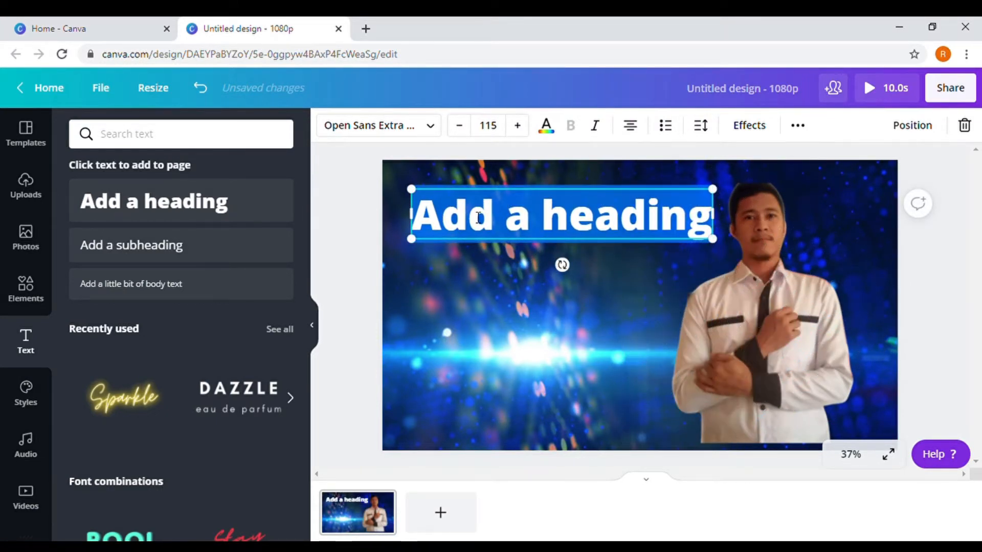
Replace the heading's placeholder text with the channel owner's title and name in capitals
{"action": "type", "text": "MASTER"}
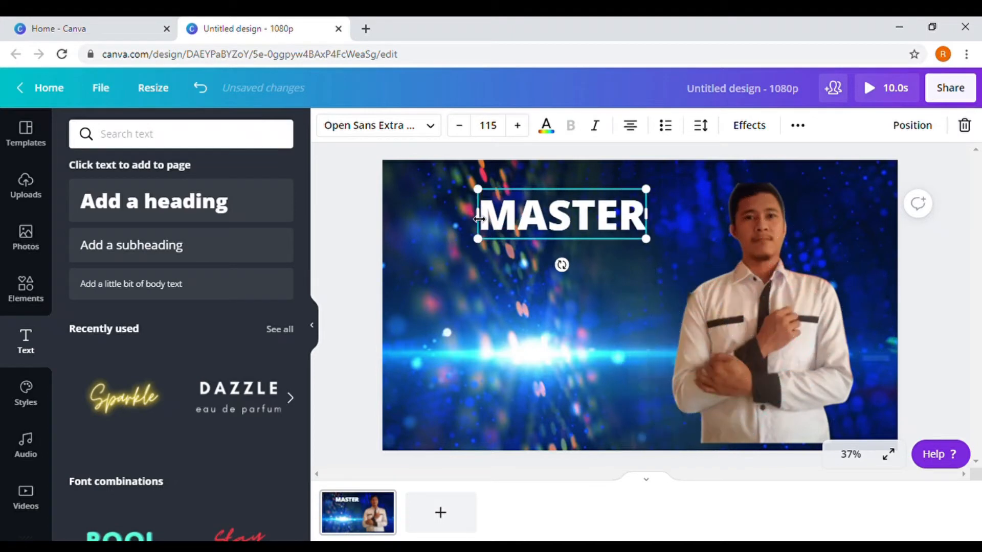
{"action": "type", "text": " DABV"}
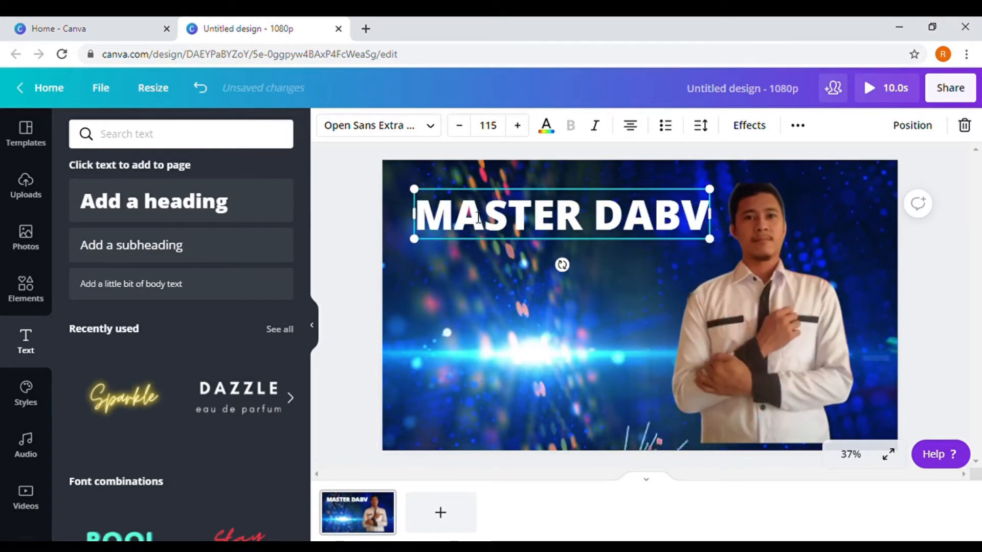
{"action": "key", "text": "BackSpace"}
{"action": "key", "text": "BackSpace"}
{"action": "type", "text": "VE"}
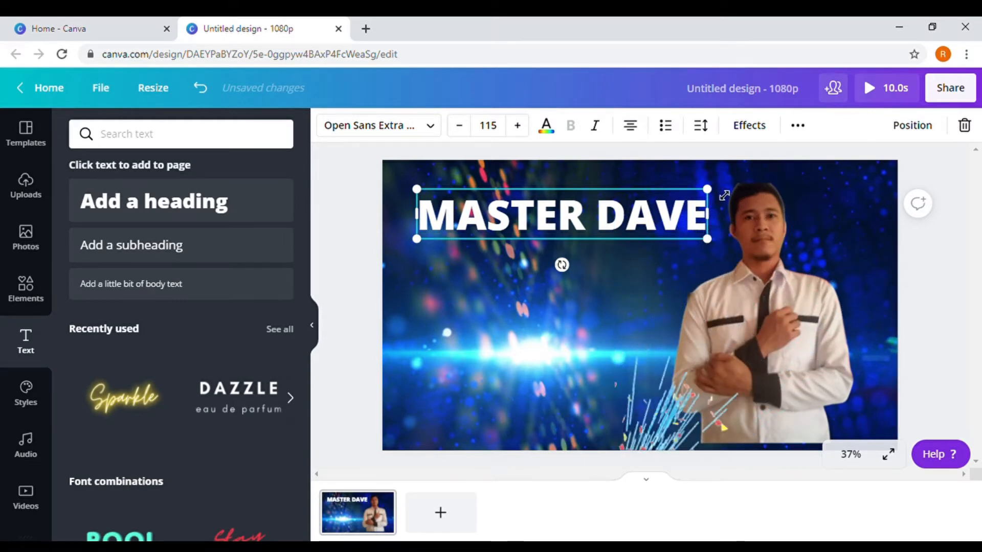
Enlarge the heading to font size 133 and position it along the page's upper edge, ending just before the man's head
{"action": "left_click_drag", "start_coordinate": [724, 195], "coordinate": [756, 190]}
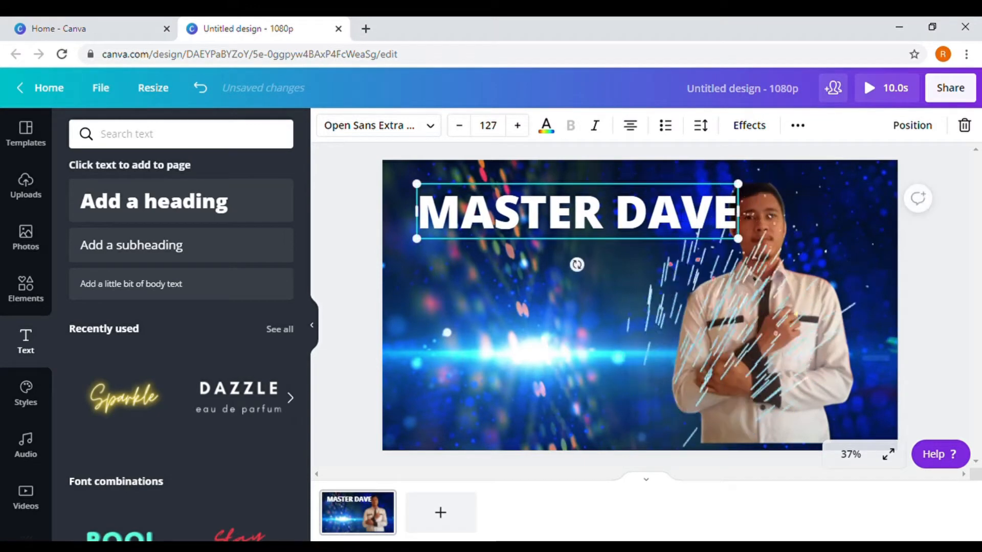
{"action": "left_click", "coordinate": [613, 257]}
{"action": "mouse_move", "coordinate": [608, 226]}
{"action": "left_mouse_down"}
{"action": "mouse_move", "coordinate": [603, 212]}
{"action": "mouse_move", "coordinate": [613, 217]}
{"action": "mouse_move", "coordinate": [596, 210]}
{"action": "mouse_move", "coordinate": [602, 217]}
{"action": "left_mouse_up"}
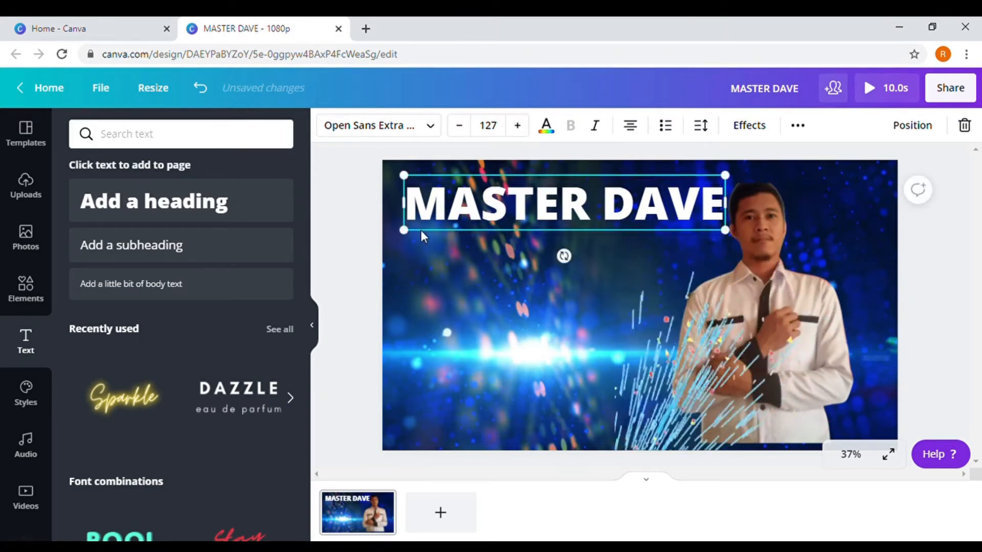
{"action": "left_click_drag", "start_coordinate": [404, 231], "coordinate": [389, 233]}
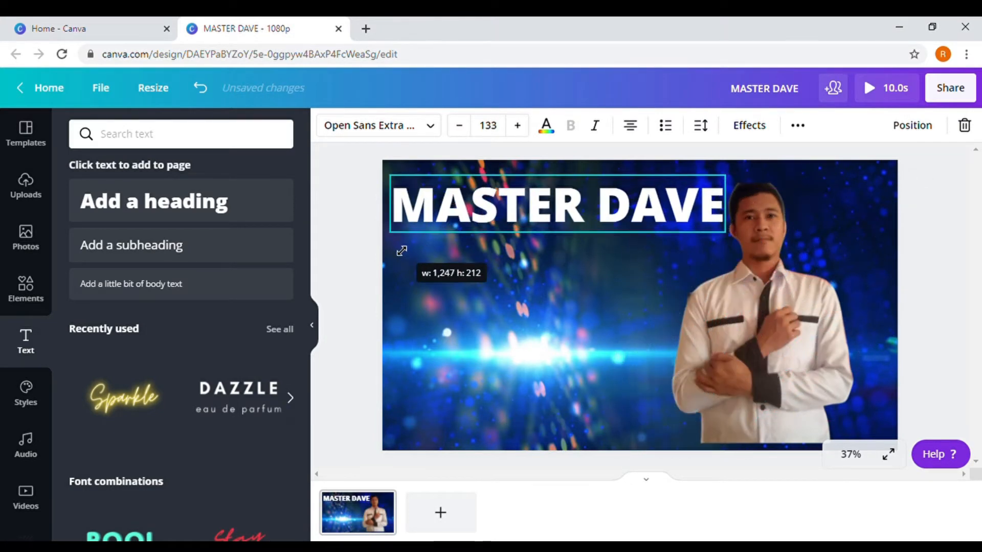
{"action": "left_click", "coordinate": [639, 262]}
{"action": "mouse_move", "coordinate": [539, 210]}
{"action": "left_mouse_down"}
{"action": "mouse_move", "coordinate": [556, 210]}
{"action": "mouse_move", "coordinate": [543, 212]}
{"action": "left_mouse_up"}
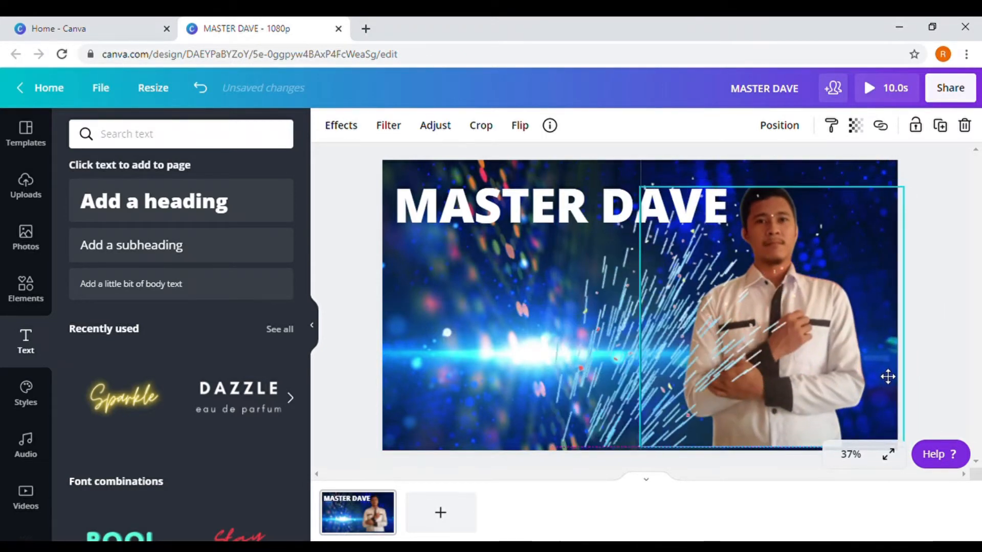
Shift the man's cut-out slightly to the right and move the confetti burst over him
{"action": "left_click", "coordinate": [612, 395]}
{"action": "left_click_drag", "start_coordinate": [610, 398], "coordinate": [659, 410]}
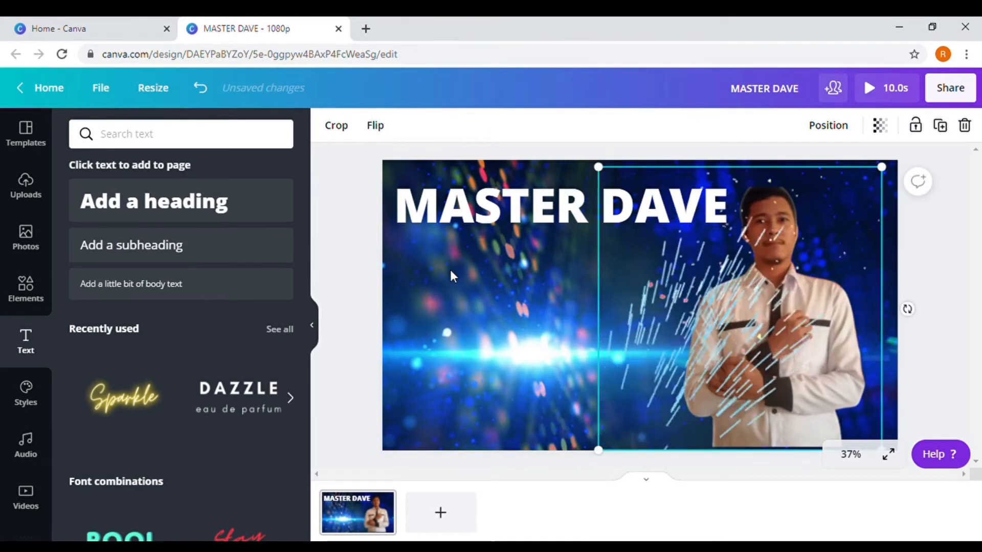
{"action": "left_click", "coordinate": [451, 269]}
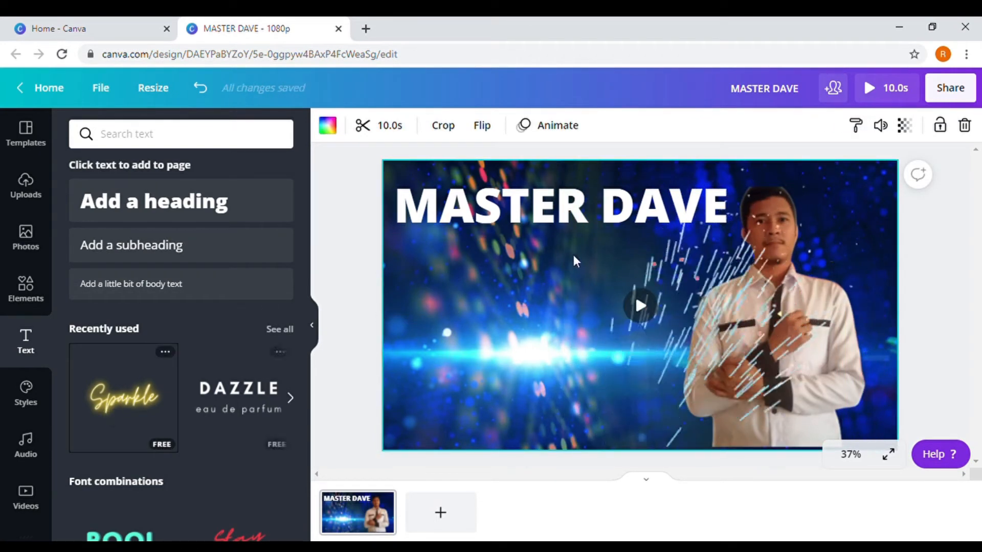
Add the yellow neon "Sparkle" text style below the heading and change its text to "Channel"
{"action": "left_click", "coordinate": [167, 383]}
{"action": "left_click_drag", "start_coordinate": [595, 327], "coordinate": [667, 276]}
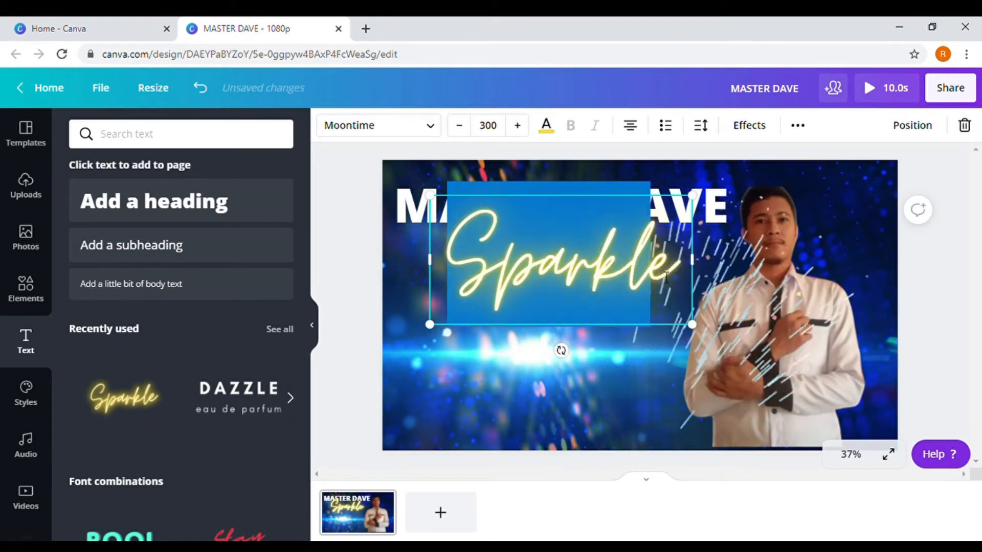
{"action": "type", "text": "cHA"}
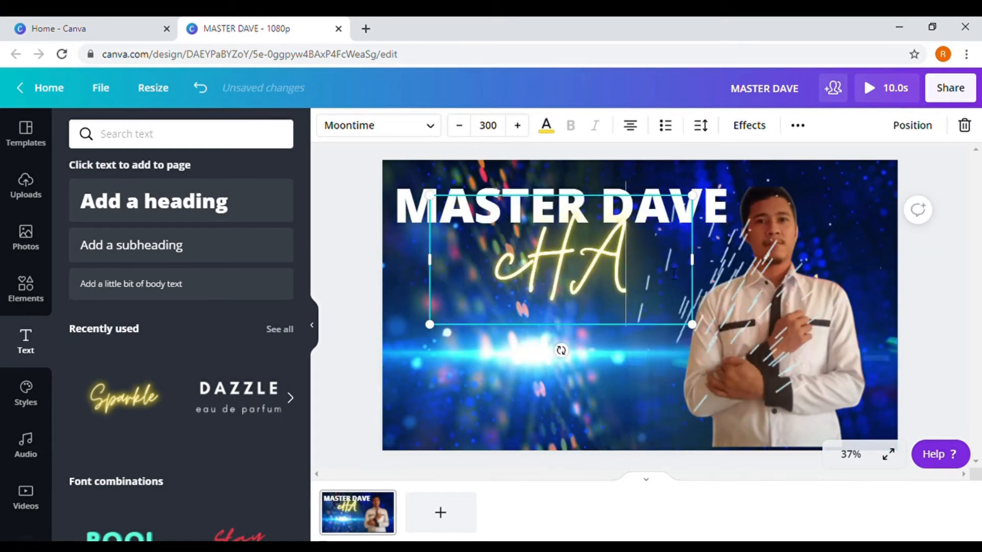
{"action": "key", "text": "BackSpace"}
{"action": "key", "text": "BackSpace"}
{"action": "key", "text": "BackSpace"}
{"action": "type", "text": "C"}
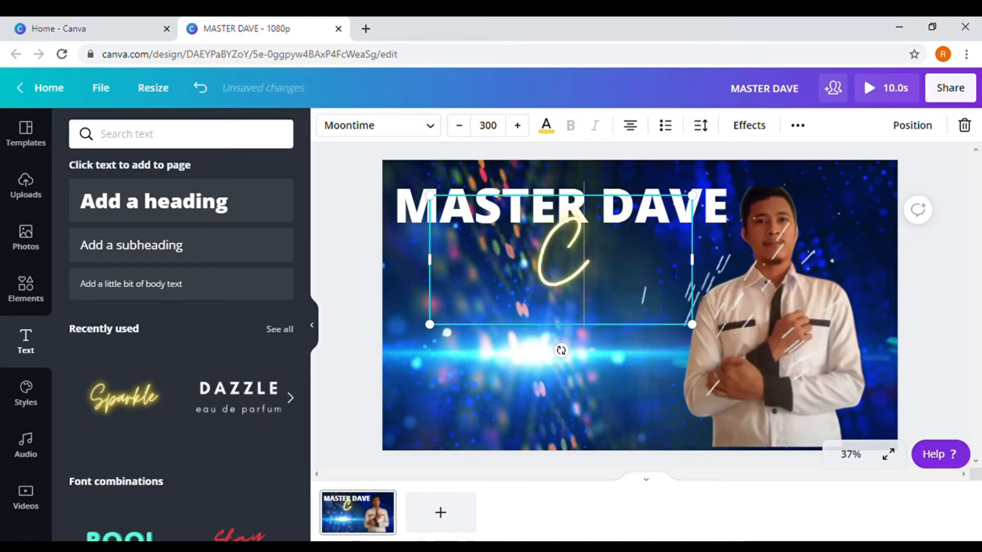
{"action": "type", "text": "hannel"}
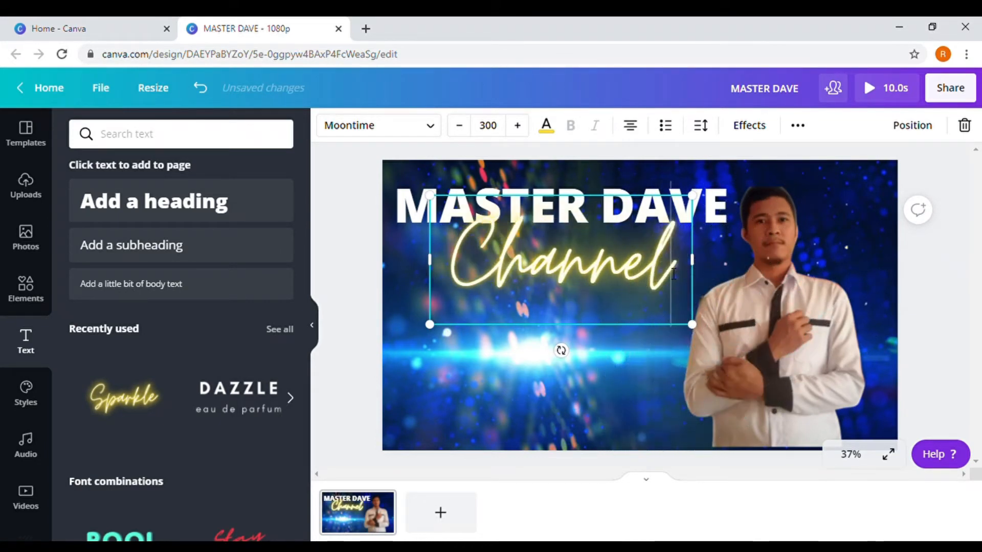
Resize the neon "Channel" text to font size 259 and centre it beneath the heading
{"action": "left_click_drag", "start_coordinate": [692, 325], "coordinate": [611, 284]}
{"action": "left_click", "coordinate": [585, 313]}
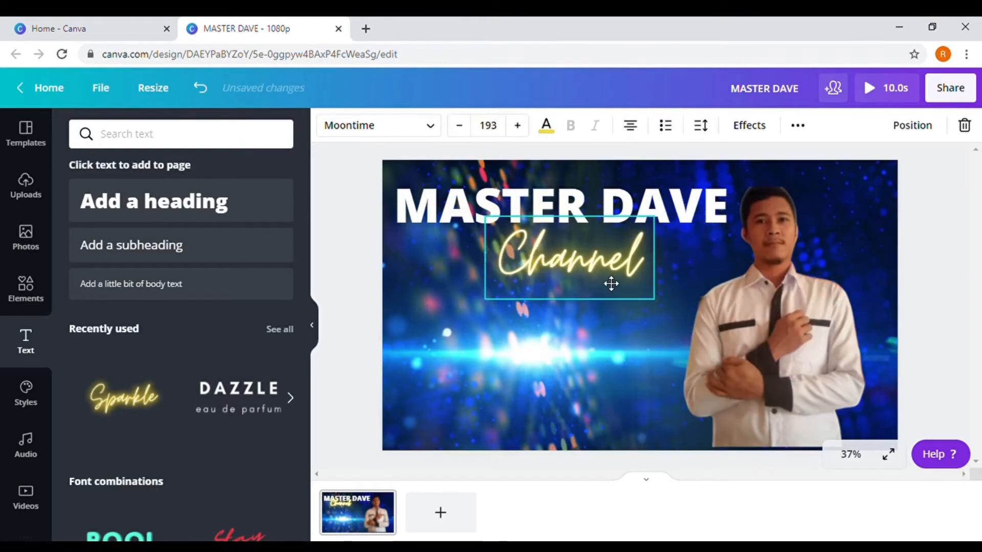
{"action": "left_click_drag", "start_coordinate": [667, 308], "coordinate": [724, 336]}
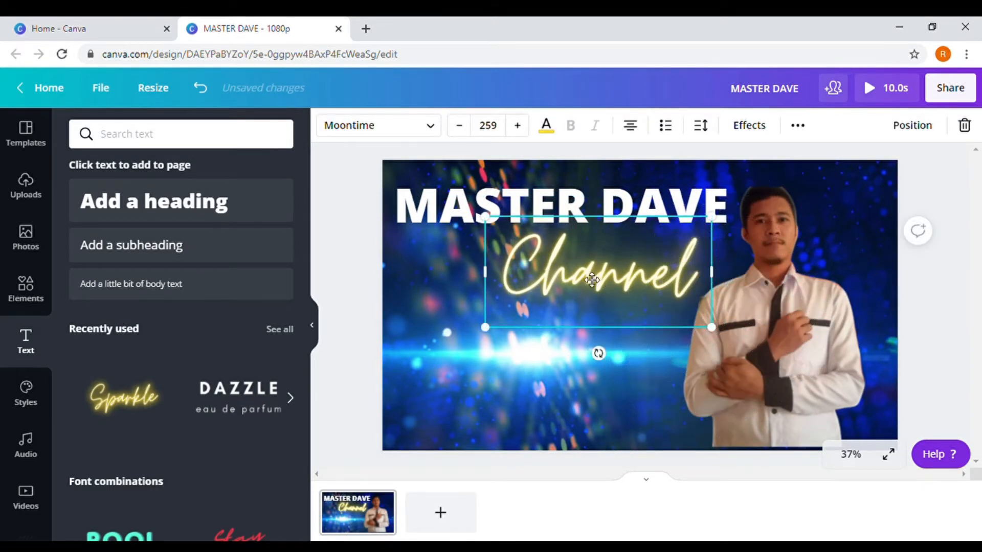
{"action": "left_click_drag", "start_coordinate": [592, 280], "coordinate": [556, 280]}
{"action": "left_click", "coordinate": [536, 200]}
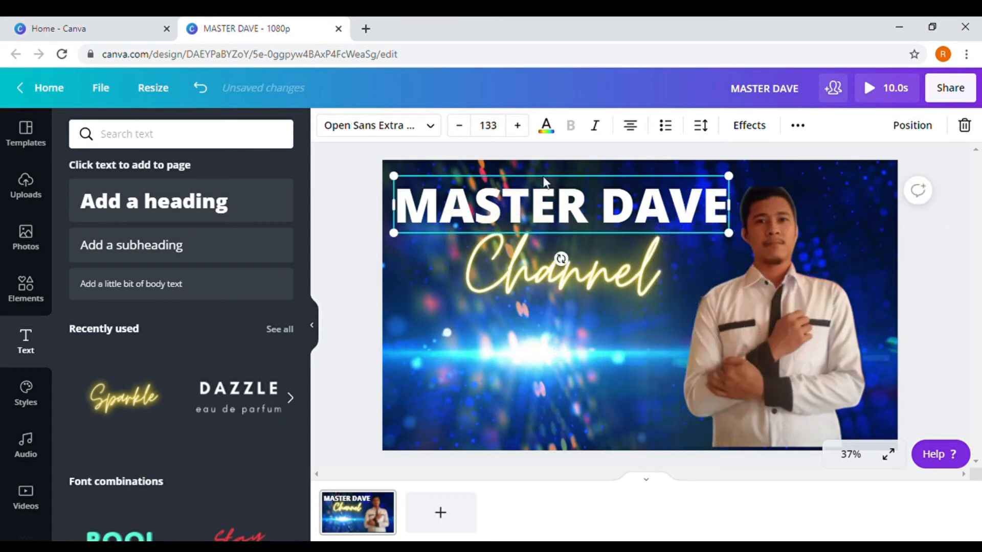
Change the heading's text colour to the yellow from the document colours
{"action": "left_click", "coordinate": [546, 125]}
{"action": "left_click", "coordinate": [278, 477]}
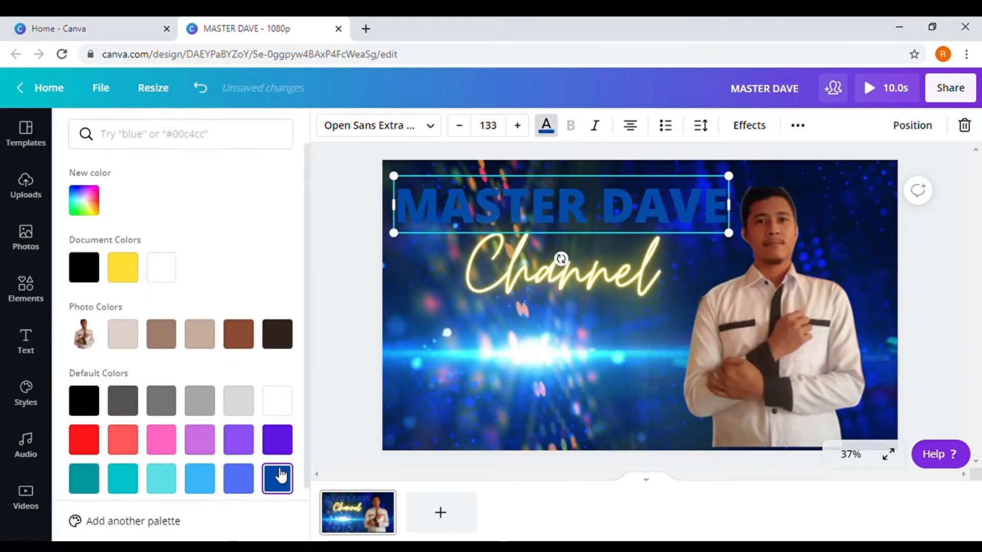
{"action": "left_click", "coordinate": [118, 273]}
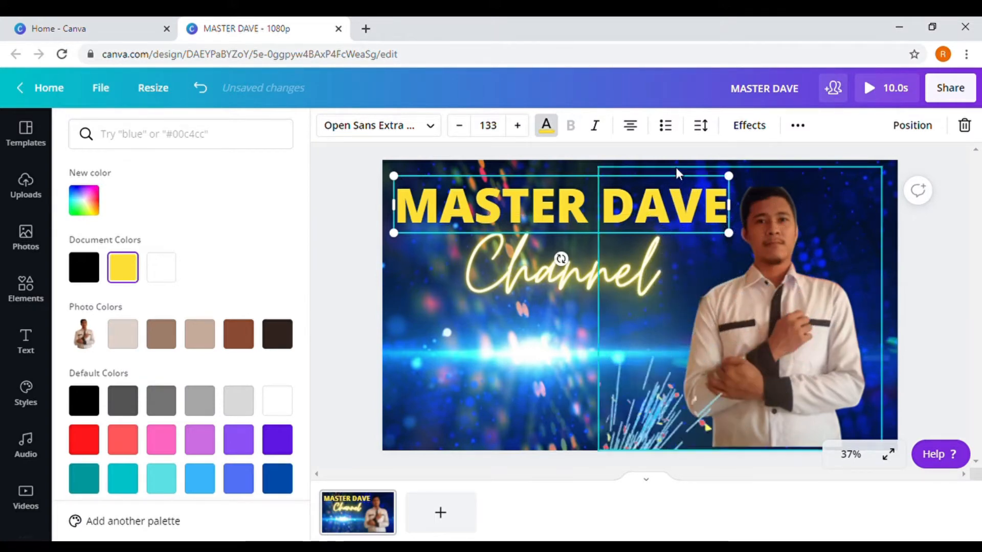
Try the Archivo Black and Abhaya Libre Regular fonts on the heading and return it to Open Sans Extra Bold
{"action": "left_click", "coordinate": [431, 126]}
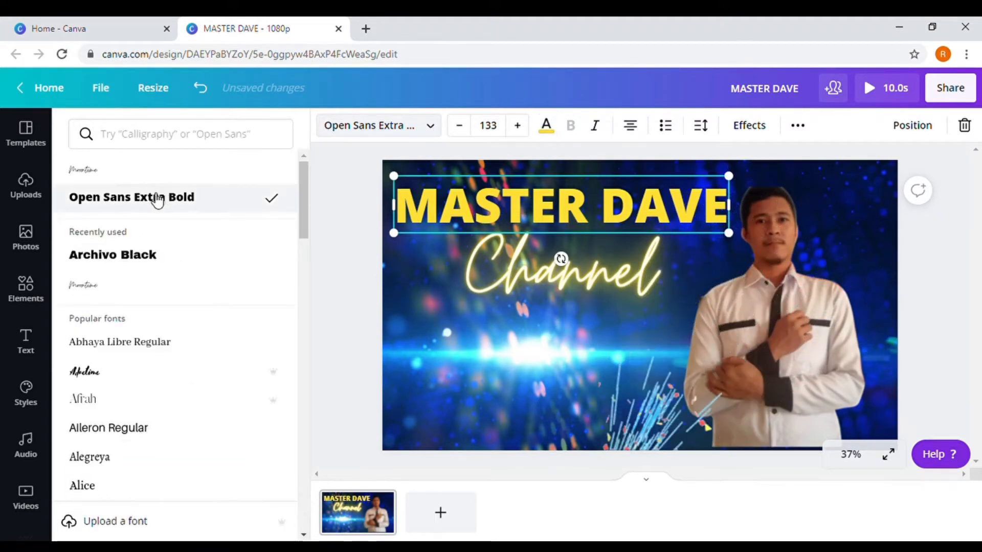
{"action": "left_click", "coordinate": [158, 257]}
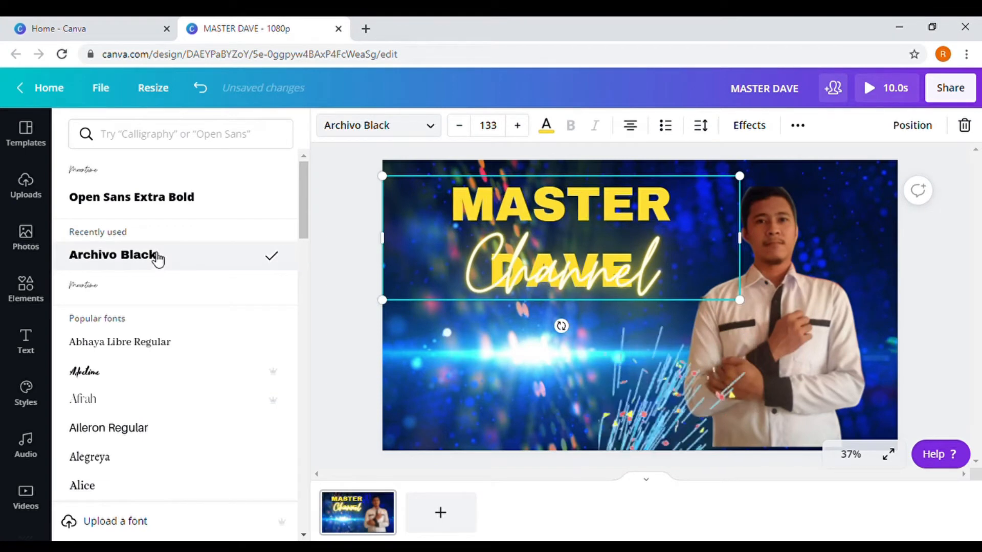
{"action": "left_click", "coordinate": [163, 198]}
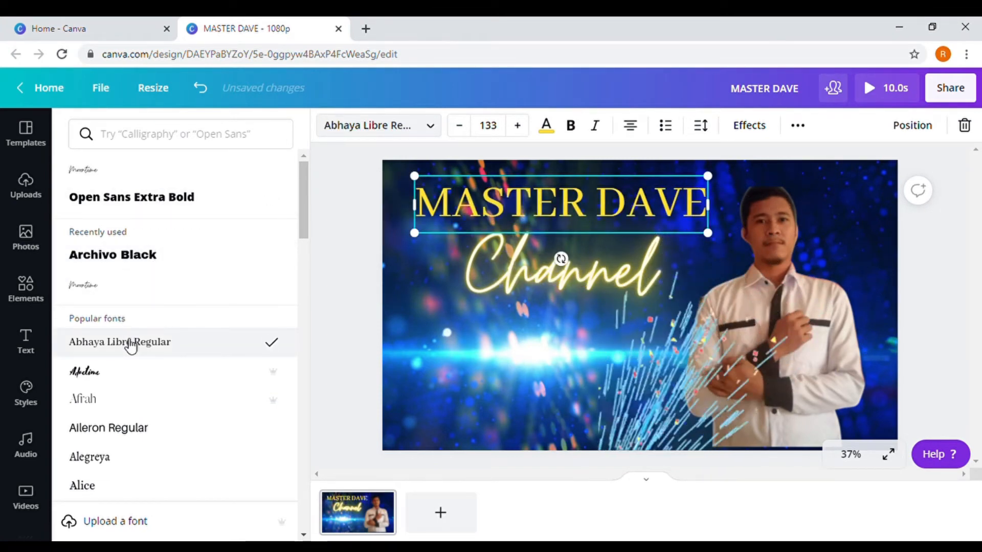
{"action": "left_click", "coordinate": [189, 197]}
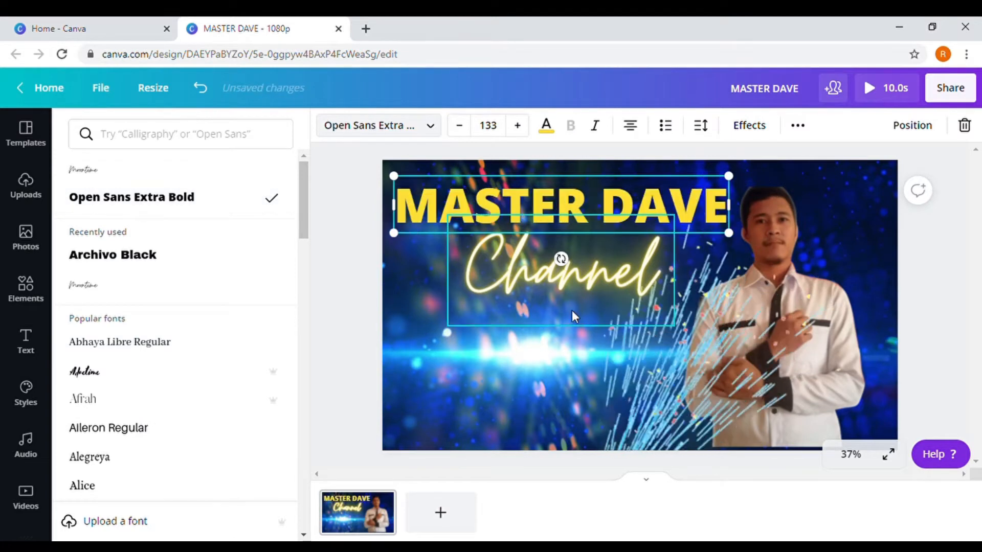
Enlarge the neon "Channel" text to font size 295 and move it up so it overlaps the heading's lower edge
{"action": "left_click_drag", "start_coordinate": [573, 269], "coordinate": [595, 250]}
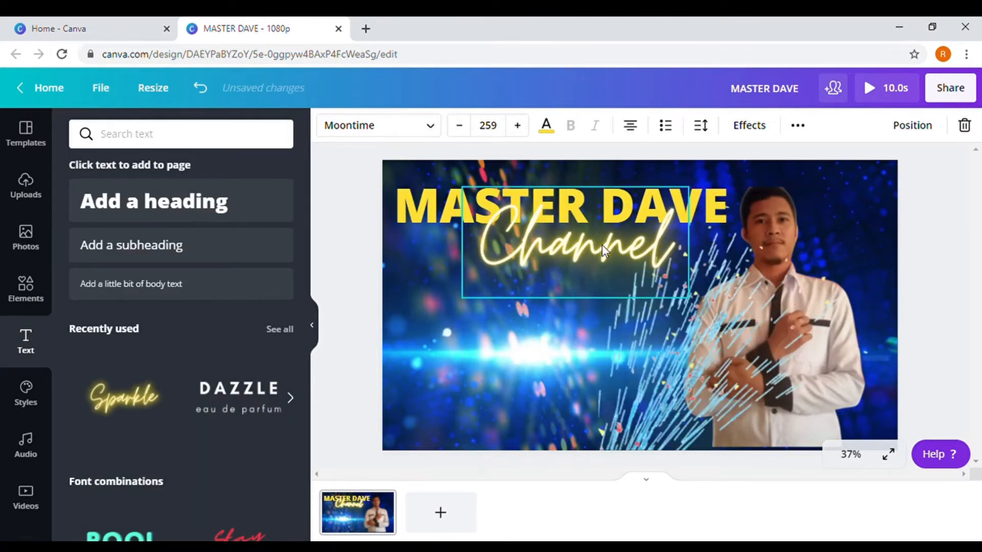
{"action": "left_click_drag", "start_coordinate": [697, 194], "coordinate": [727, 179]}
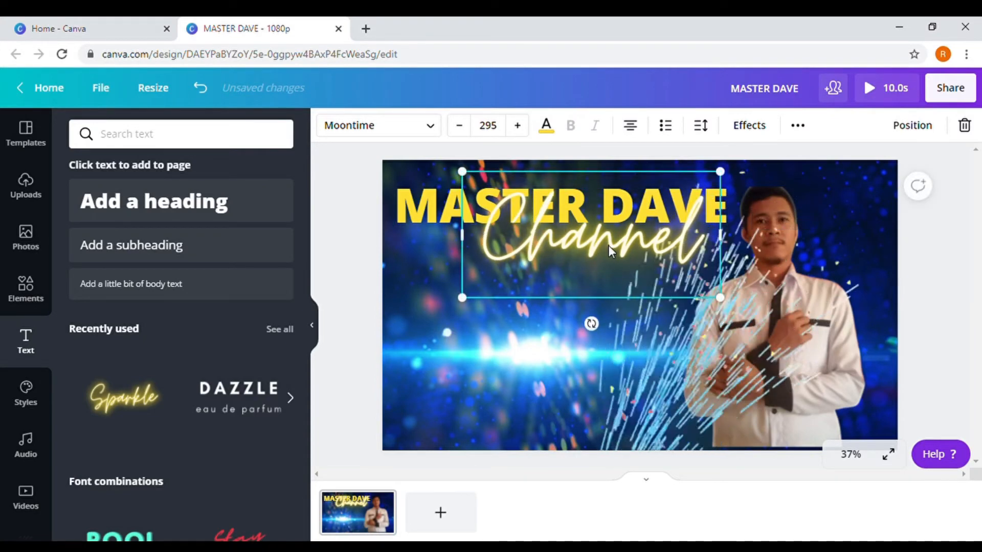
{"action": "mouse_move", "coordinate": [609, 244]}
{"action": "left_mouse_down"}
{"action": "mouse_move", "coordinate": [601, 265]}
{"action": "mouse_move", "coordinate": [604, 257]}
{"action": "left_mouse_up"}
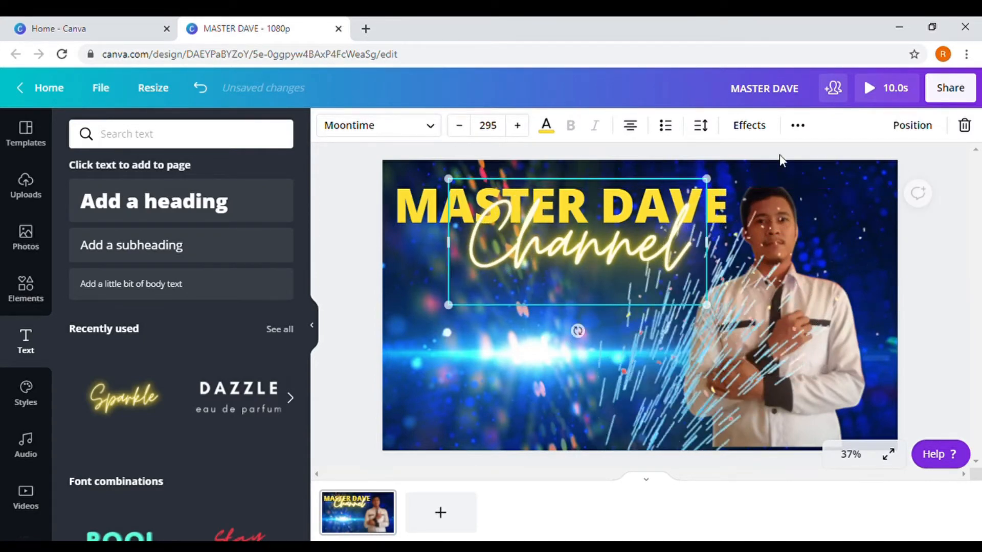
{"action": "left_click", "coordinate": [406, 264]}
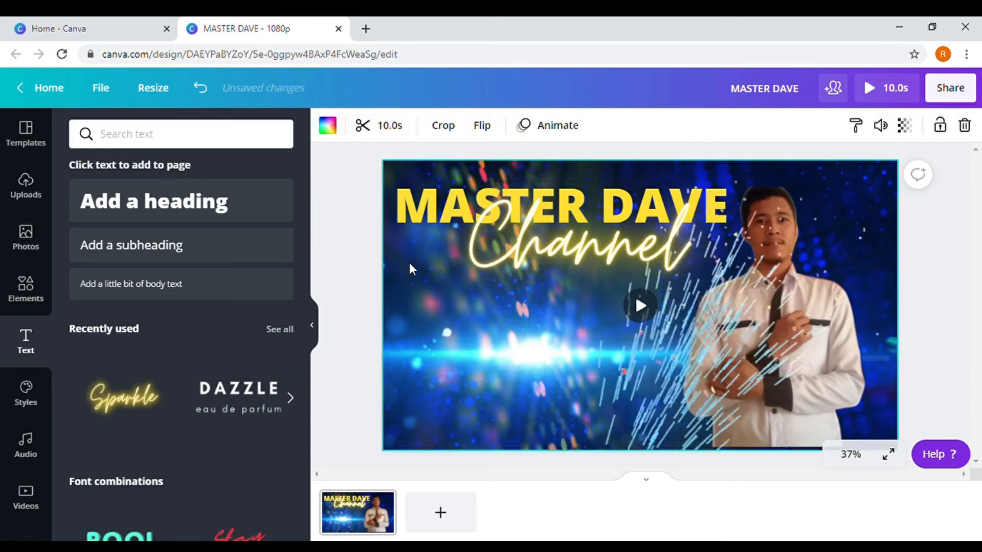
Search the elements for "youtube" and add the red play button logo to the page
{"action": "left_click", "coordinate": [17, 290]}
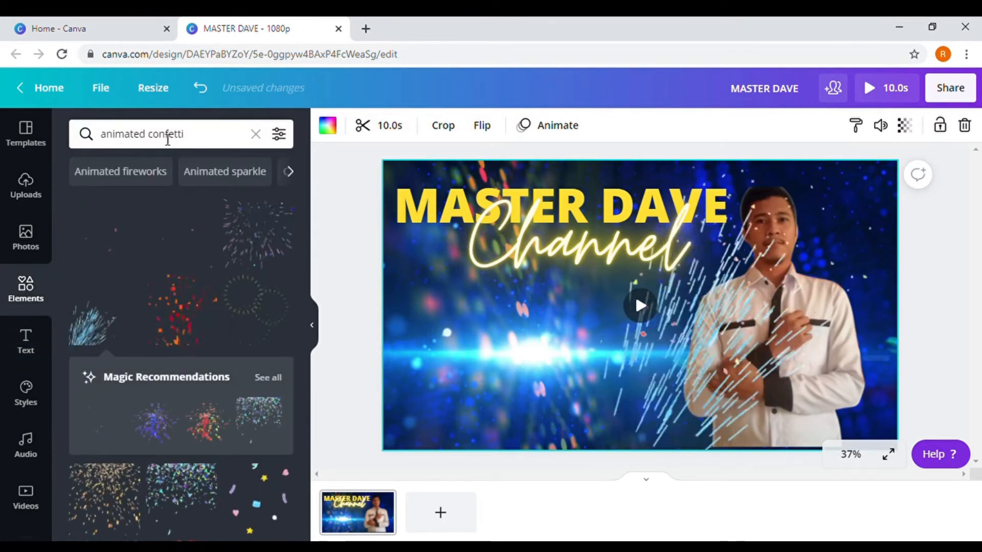
{"action": "left_click", "coordinate": [114, 144]}
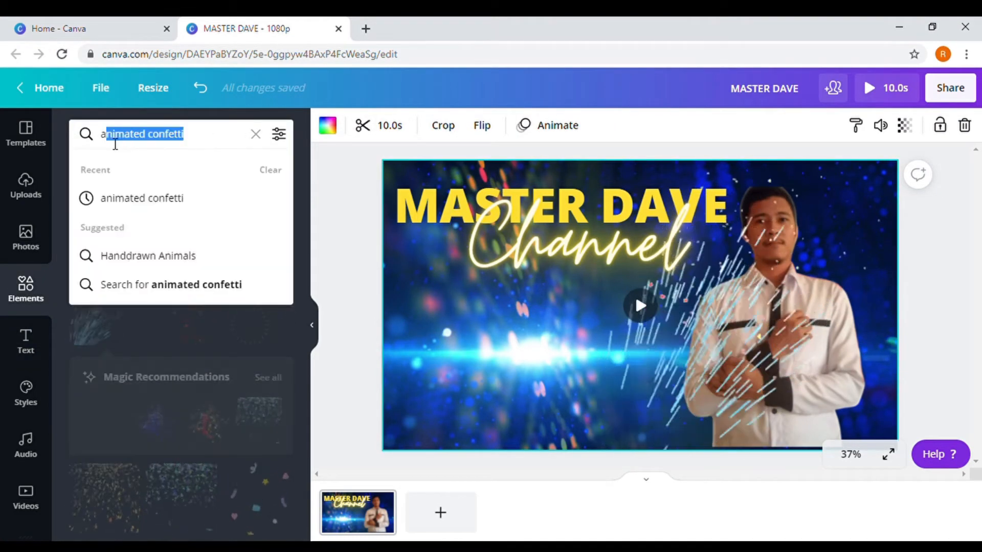
{"action": "type", "text": "youtube"}
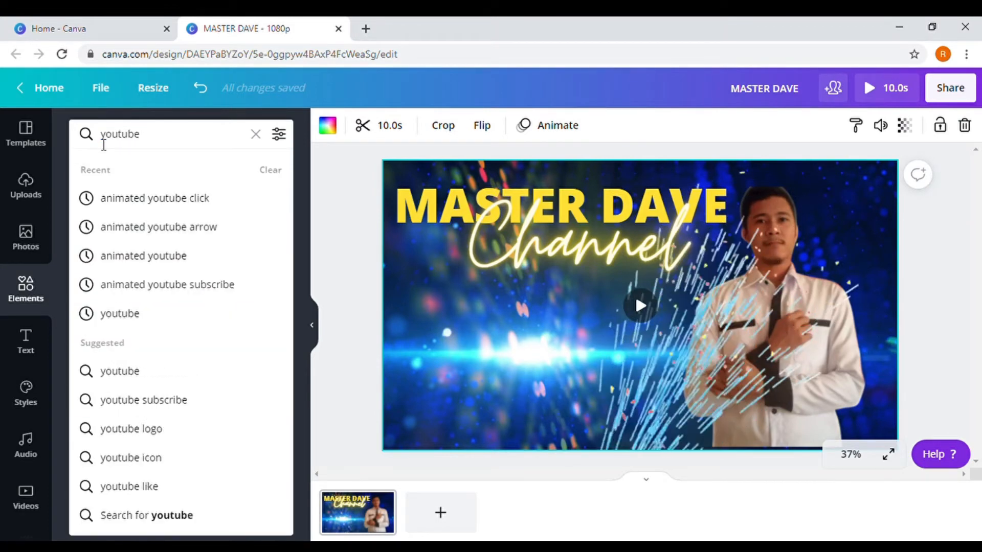
{"action": "key", "text": "Return"}
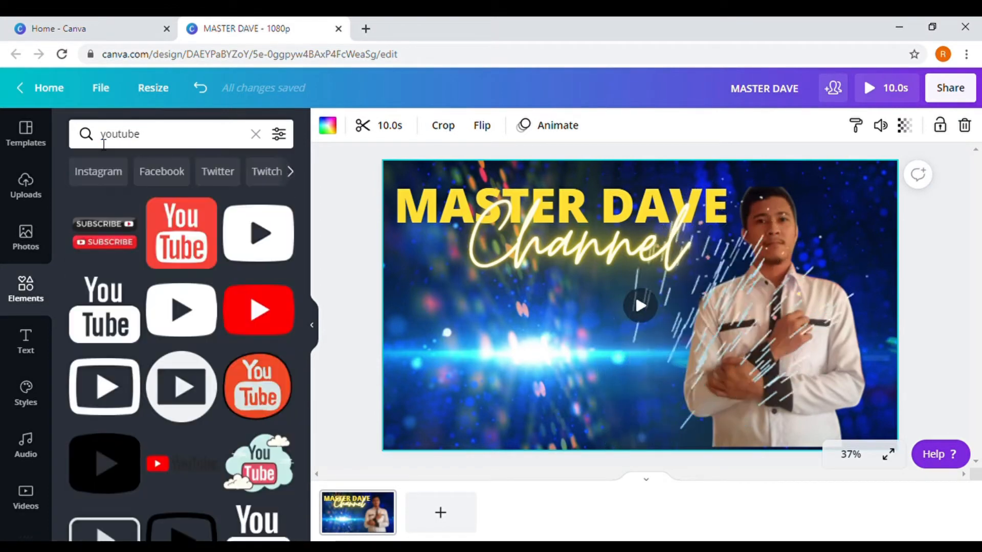
{"action": "left_click", "coordinate": [271, 313]}
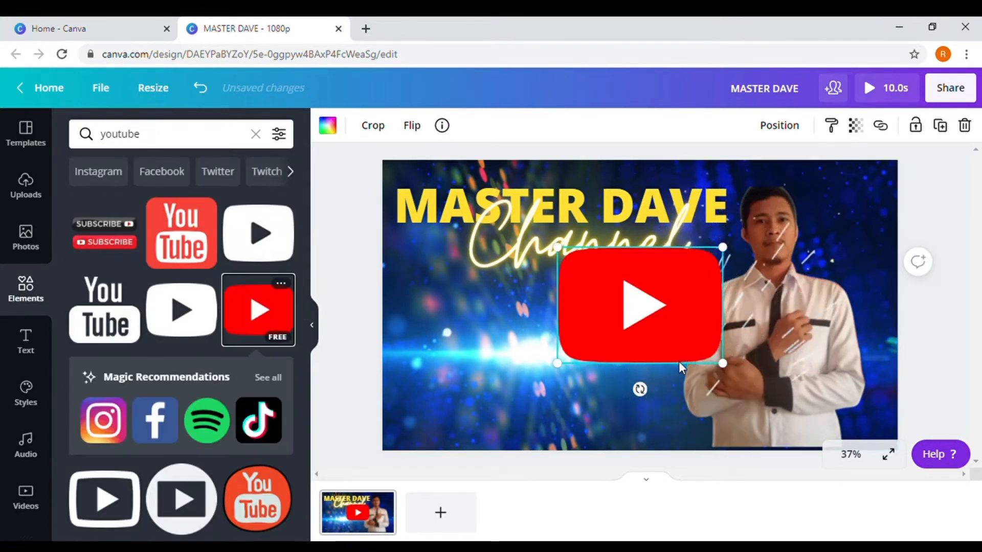
Resize the red play button logo to about 499 by 351 and place it below the "Channel" text
{"action": "left_click_drag", "start_coordinate": [728, 374], "coordinate": [644, 309]}
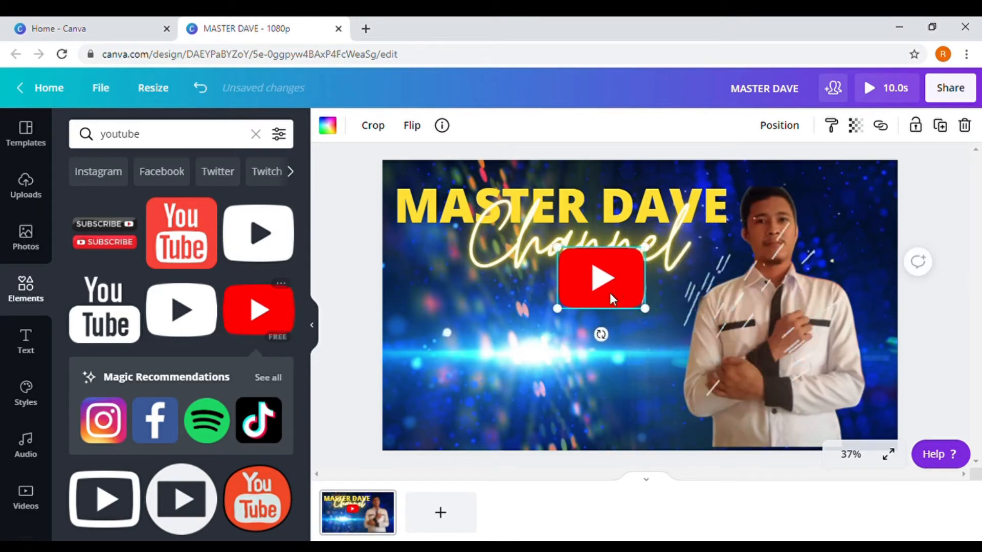
{"action": "mouse_move", "coordinate": [587, 337]}
{"action": "left_mouse_down"}
{"action": "mouse_move", "coordinate": [596, 323]}
{"action": "mouse_move", "coordinate": [589, 331]}
{"action": "left_mouse_up"}
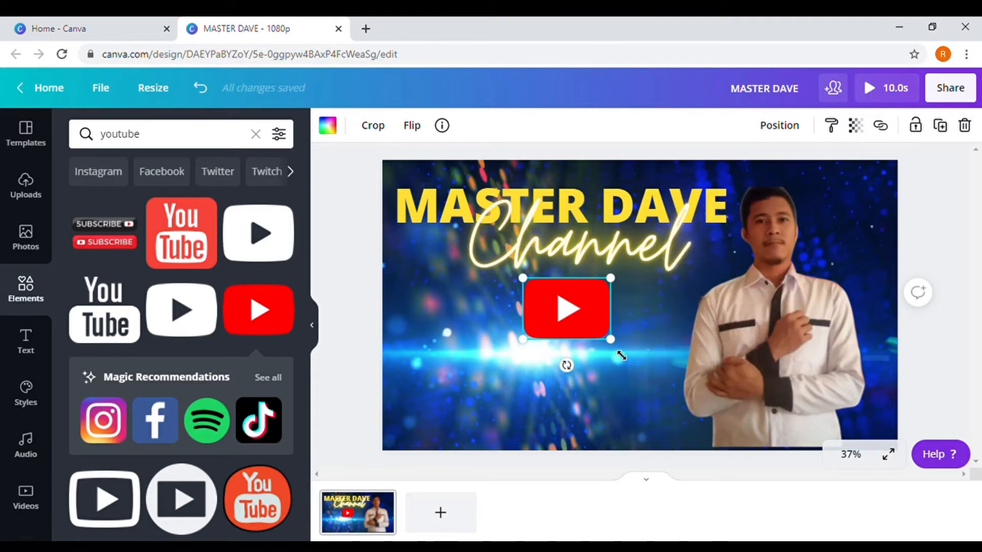
{"action": "left_click_drag", "start_coordinate": [633, 362], "coordinate": [660, 382]}
{"action": "left_click_drag", "start_coordinate": [608, 335], "coordinate": [593, 350]}
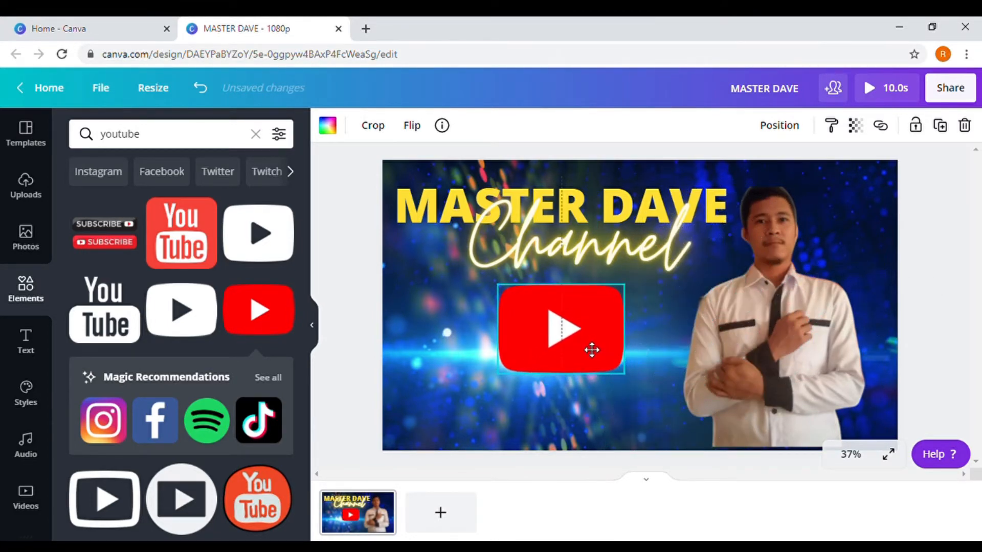
{"action": "left_click_drag", "start_coordinate": [497, 373], "coordinate": [502, 389]}
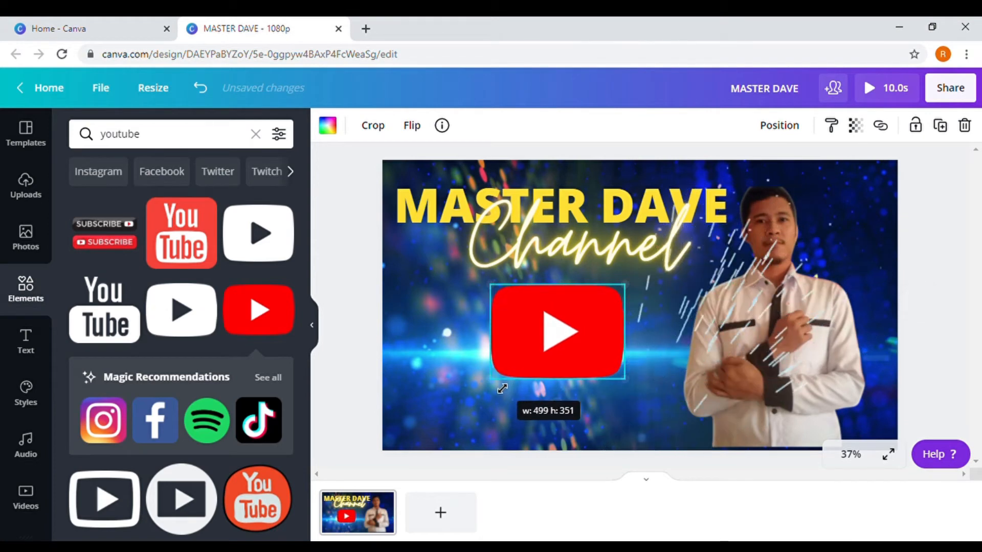
{"action": "left_click", "coordinate": [415, 291]}
Enlarge the heading to font size 137 and shift both it and the "Channel" text slightly down
{"action": "left_click", "coordinate": [532, 276]}
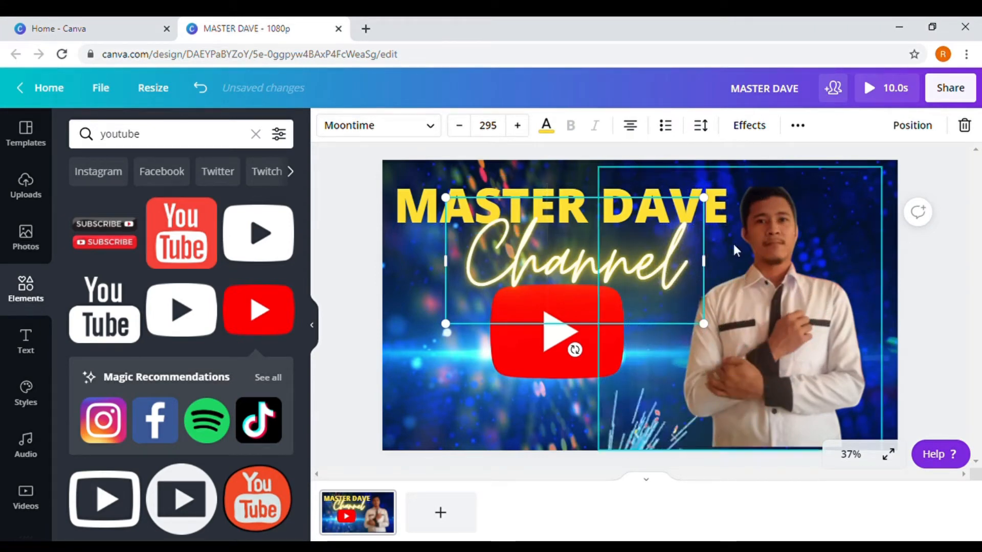
{"action": "left_click", "coordinate": [725, 198]}
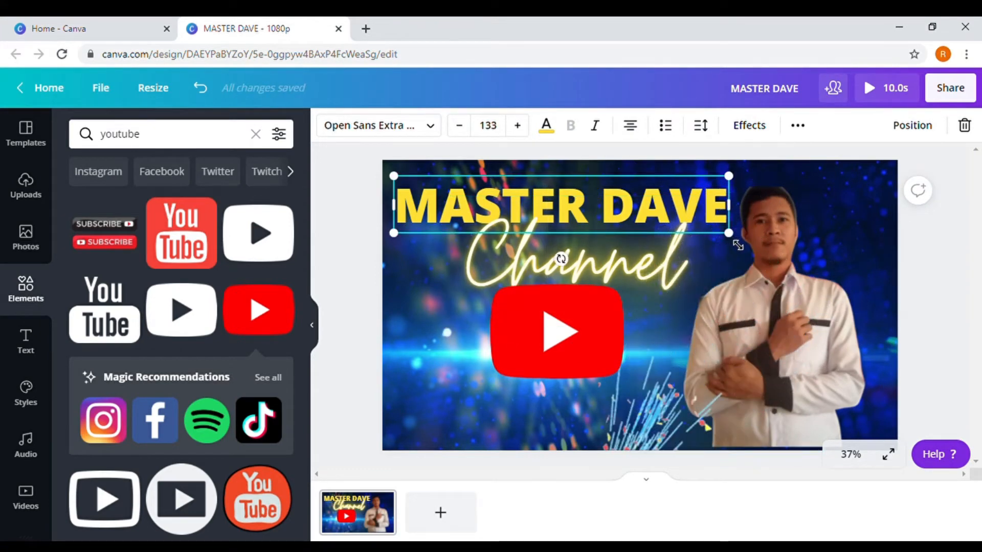
{"action": "left_click_drag", "start_coordinate": [737, 245], "coordinate": [790, 247]}
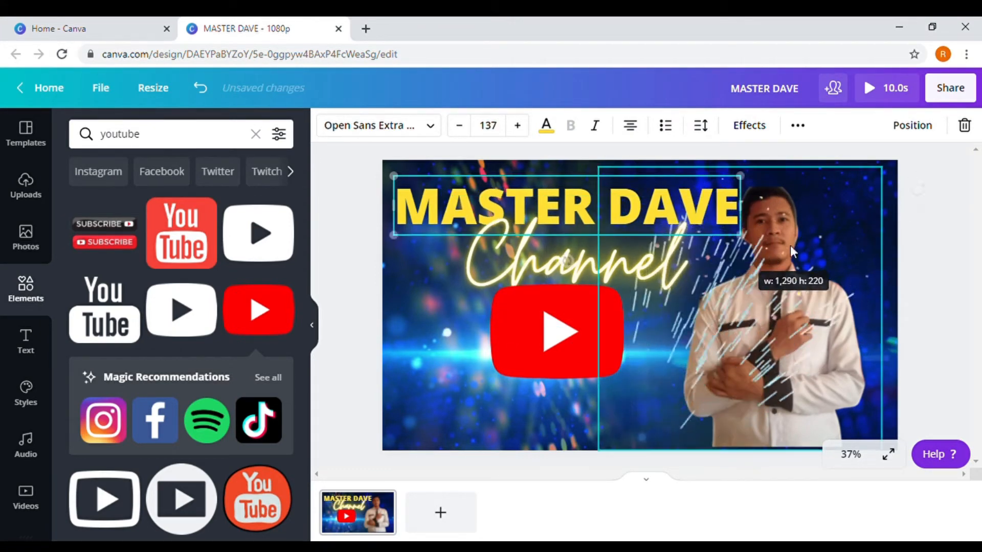
{"action": "left_click", "coordinate": [559, 240]}
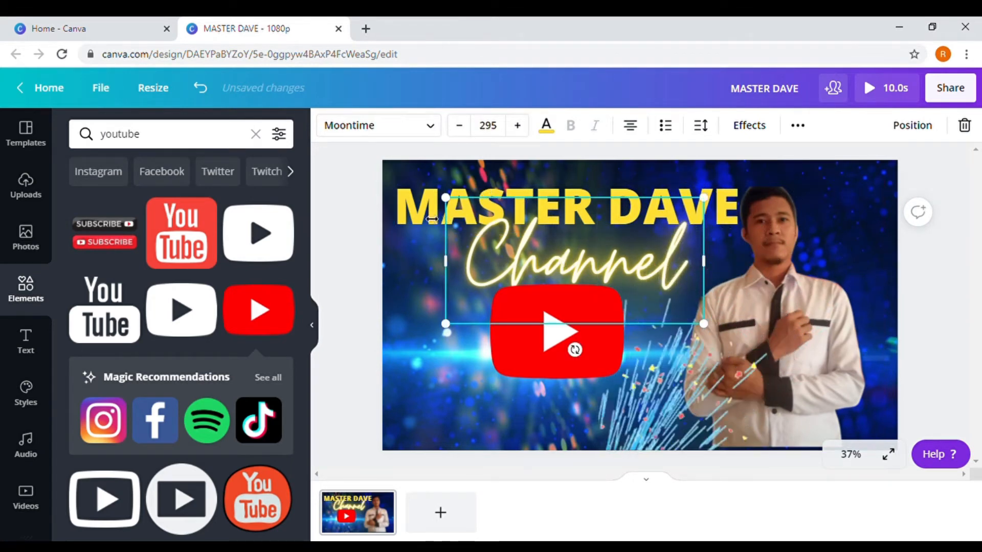
{"action": "left_click", "coordinate": [415, 213]}
{"action": "left_click_drag", "start_coordinate": [416, 214], "coordinate": [423, 226]}
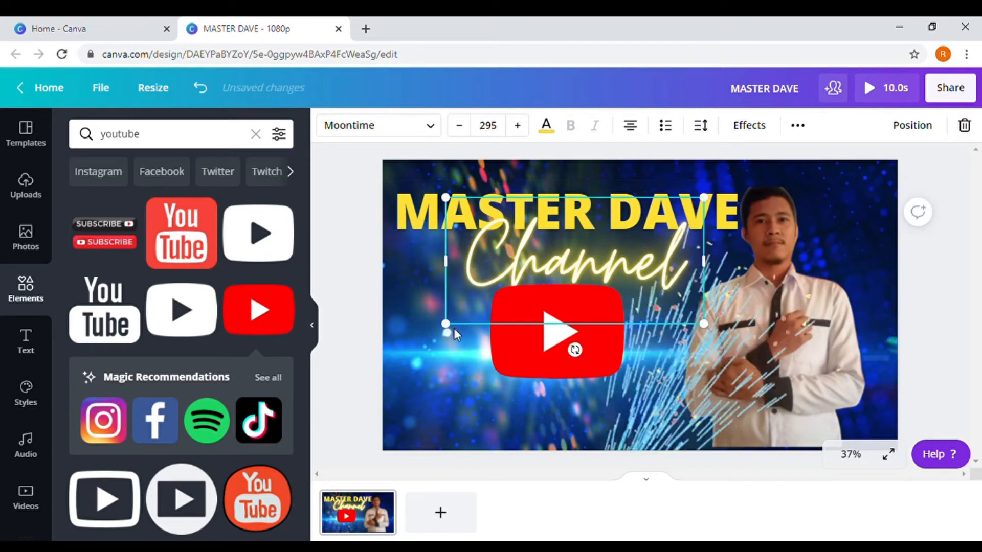
Shrink the "Channel" text and centre it between the heading and the red play button, moving the button slightly down
{"action": "left_click_drag", "start_coordinate": [454, 330], "coordinate": [480, 301]}
{"action": "left_click_drag", "start_coordinate": [499, 265], "coordinate": [497, 282]}
{"action": "left_click_drag", "start_coordinate": [511, 340], "coordinate": [525, 363]}
{"action": "left_click", "coordinate": [432, 291]}
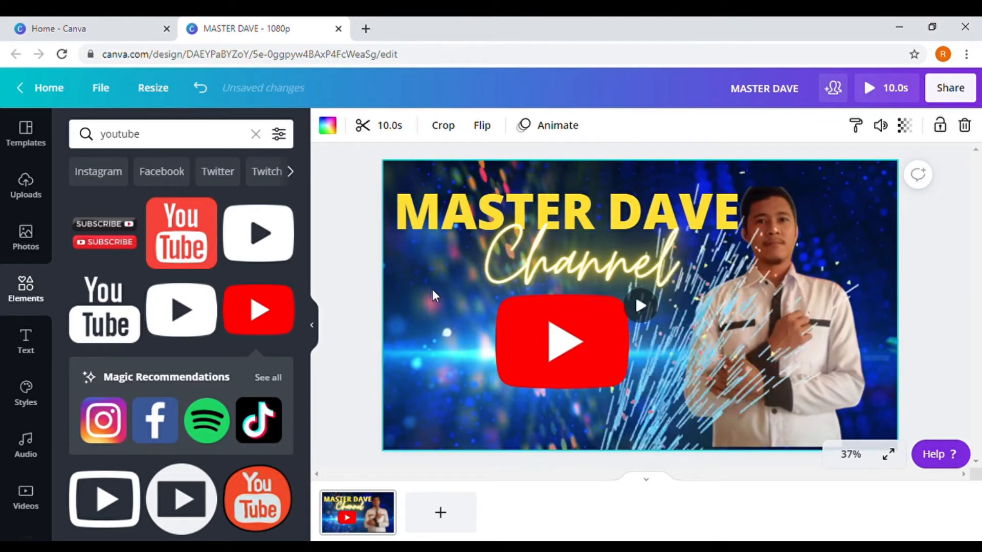
Search the elements for "animated click and share" and add the animated white pointing hand
{"action": "left_click", "coordinate": [164, 144]}
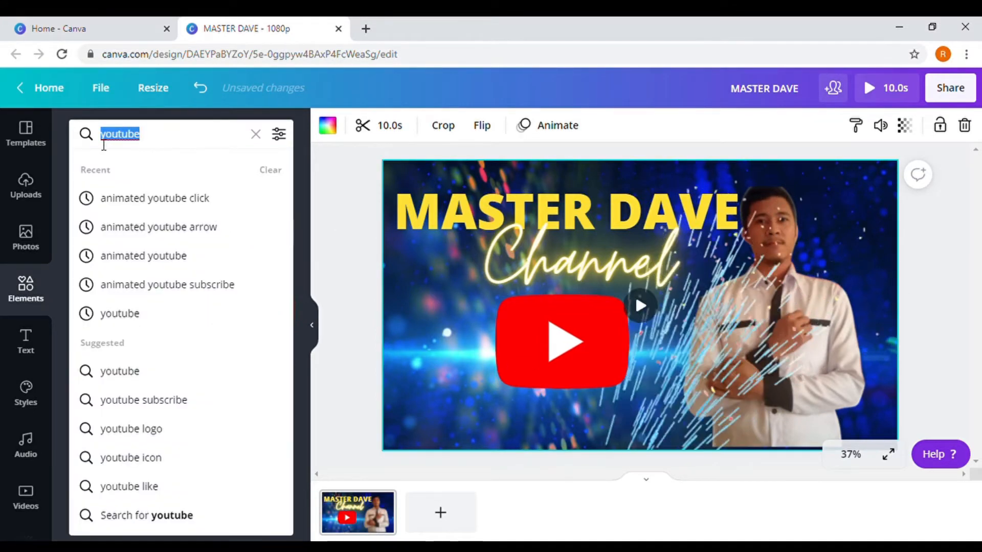
{"action": "type", "text": "animat"}
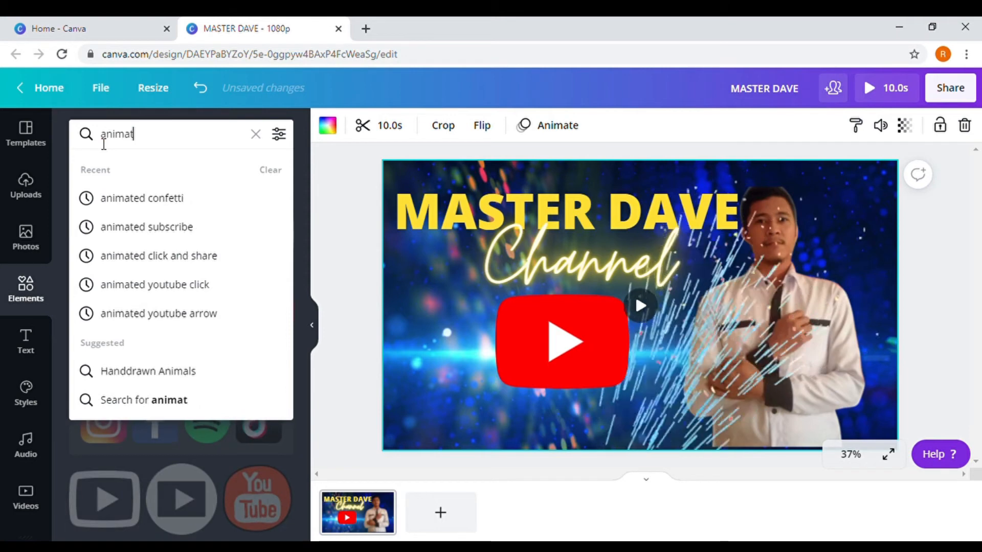
{"action": "type", "text": "ed click"}
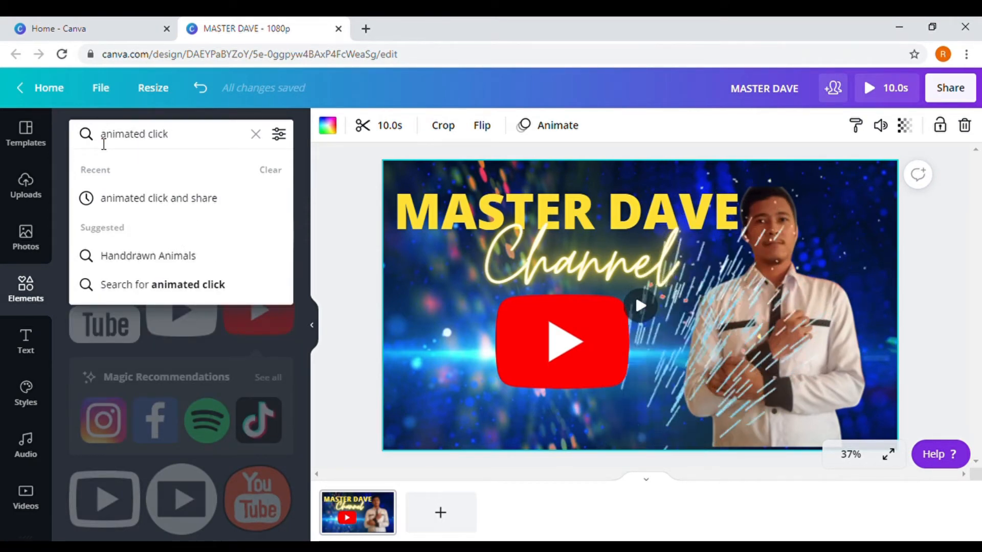
{"action": "left_click", "coordinate": [156, 205]}
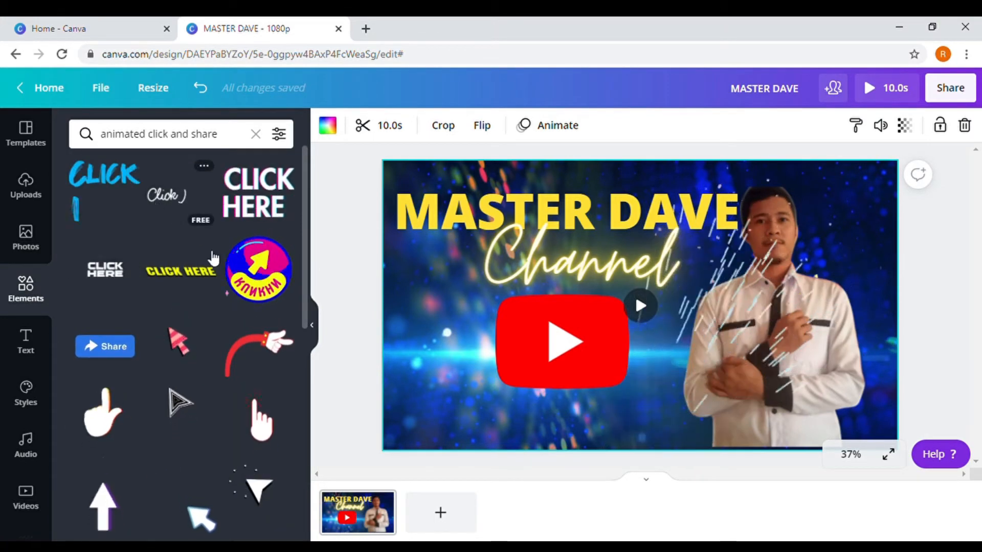
{"action": "left_click", "coordinate": [263, 427]}
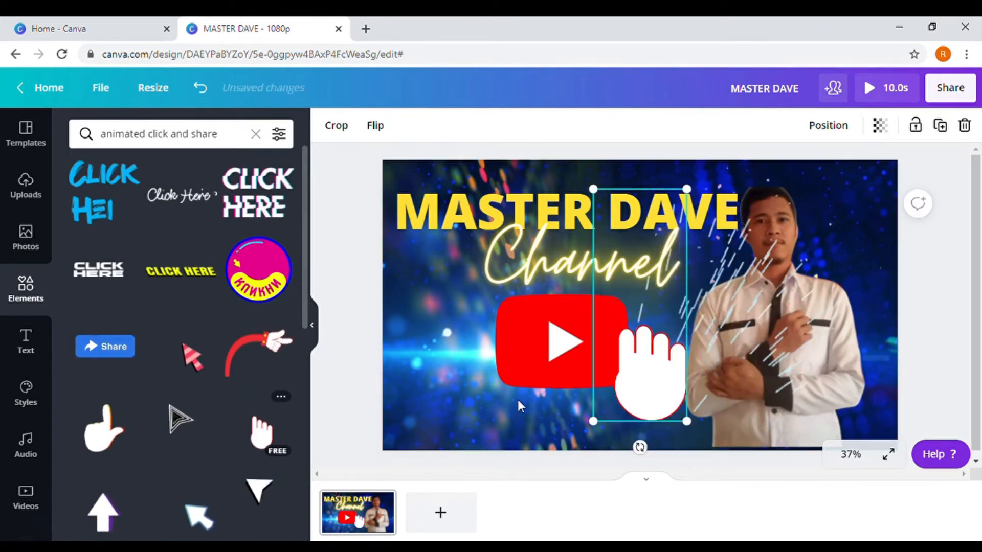
Shrink the animated hand to about 158 by 392 and place it over the play button so it points at the white triangle
{"action": "left_click_drag", "start_coordinate": [696, 434], "coordinate": [628, 312]}
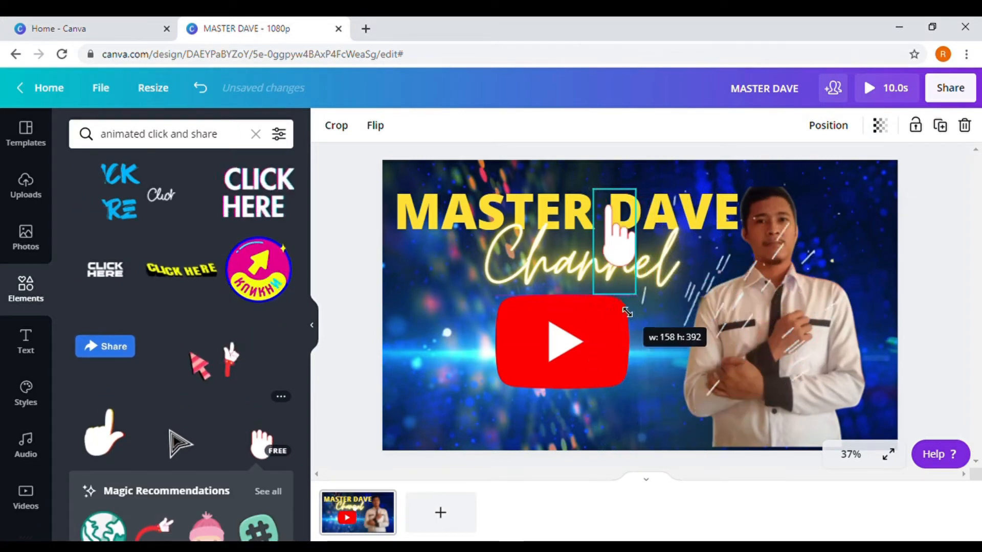
{"action": "left_click_drag", "start_coordinate": [622, 258], "coordinate": [569, 416]}
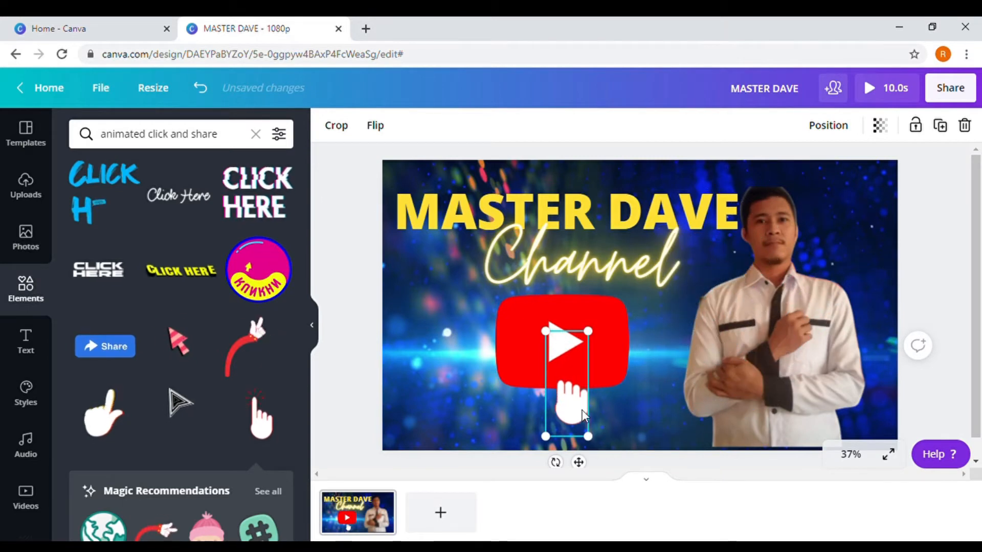
{"action": "left_click", "coordinate": [444, 288]}
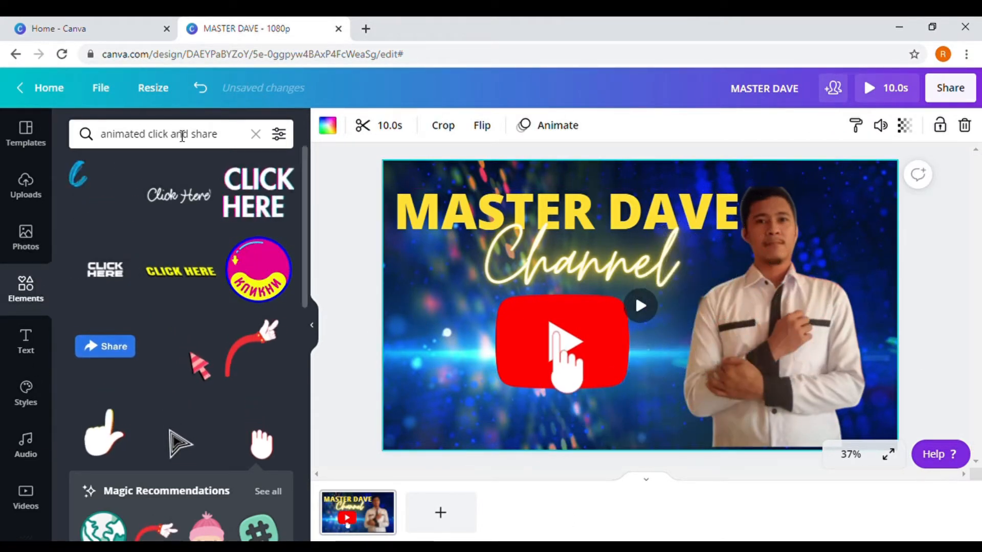
Search the elements for "animated confetti", add the animated white sparkle stars, and shrink them into the upper-right corner beside the man's head
{"action": "left_click", "coordinate": [256, 135]}
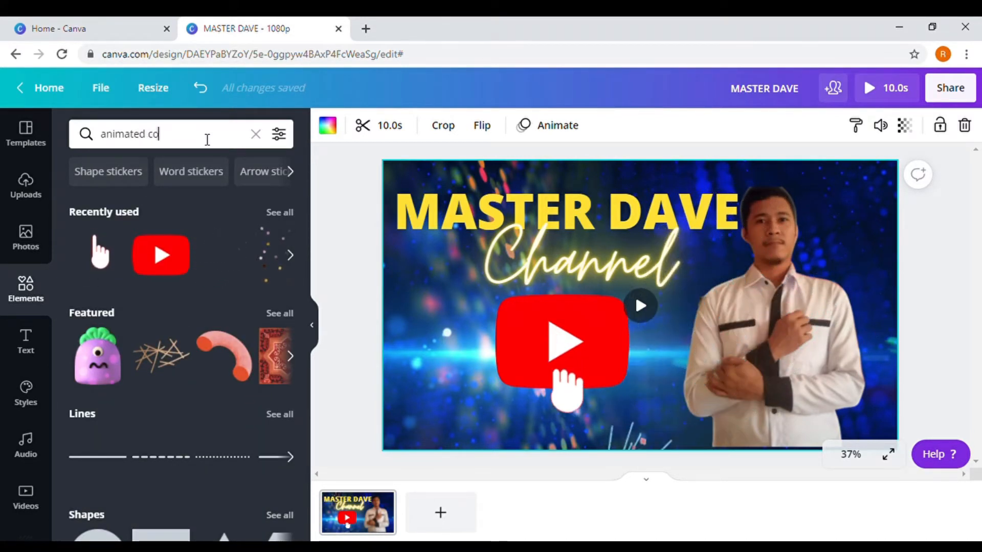
{"action": "key", "text": "Return"}
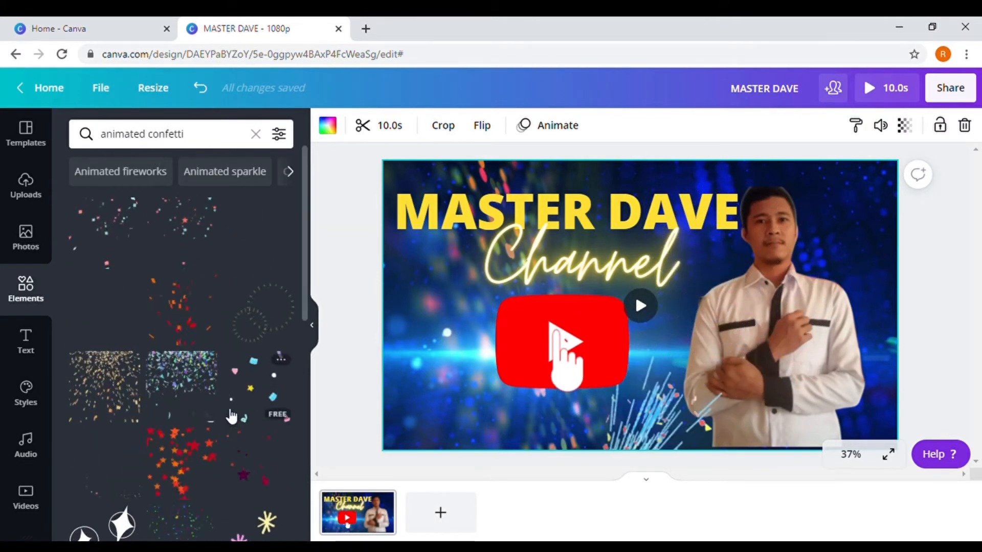
{"action": "scroll", "coordinate": [230, 401], "scroll_direction": "down", "scroll_amount": 2}
{"action": "left_click", "coordinate": [122, 453]}
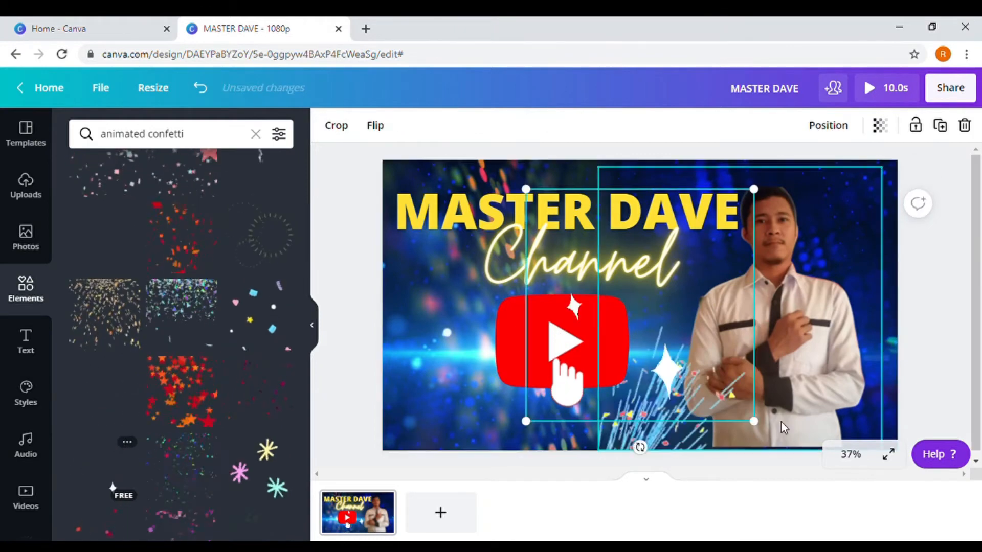
{"action": "left_click_drag", "start_coordinate": [754, 421], "coordinate": [885, 211]}
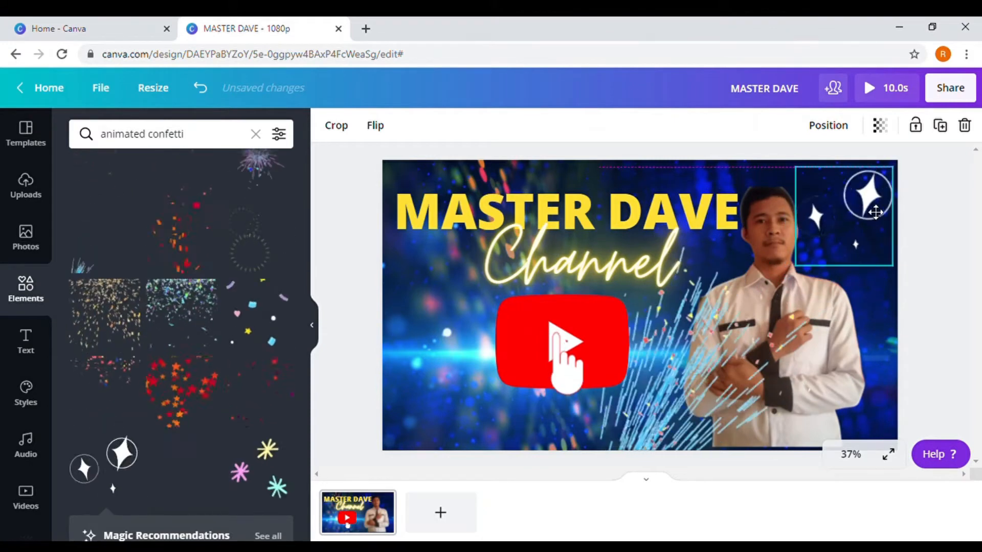
{"action": "left_click", "coordinate": [416, 272]}
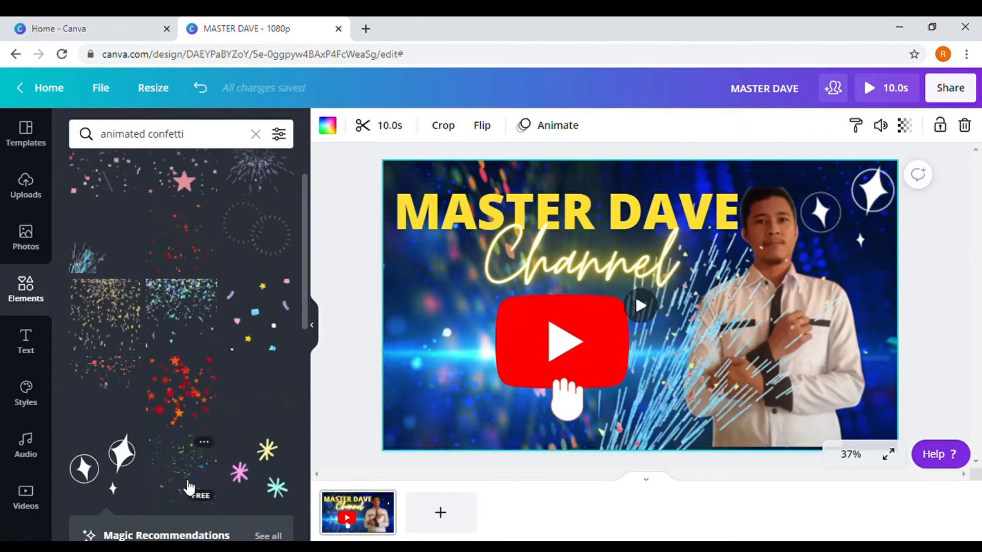
Add the animated purple firework burst, shrink it, and place it in the lower-left corner beside the red play button
{"action": "scroll", "coordinate": [230, 357], "scroll_direction": "up", "scroll_amount": 2}
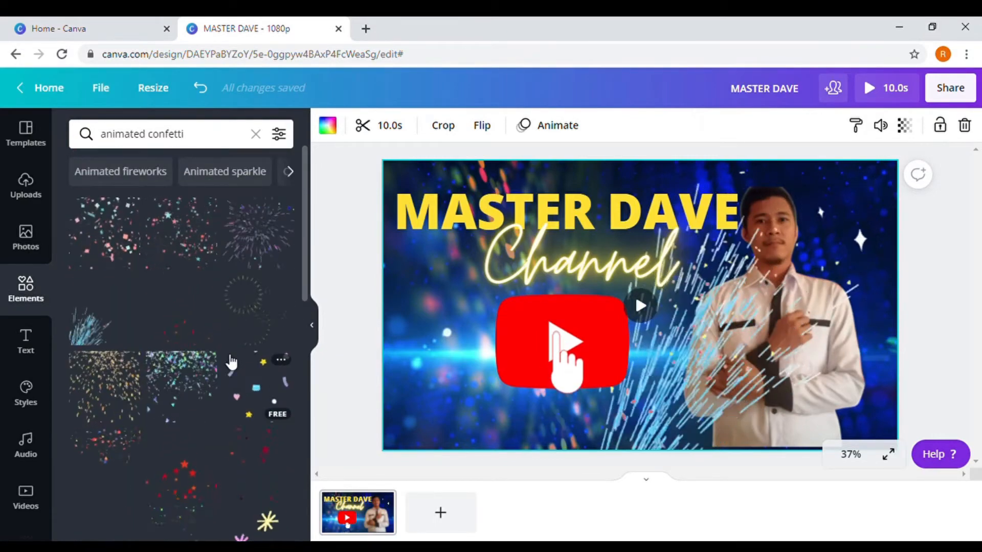
{"action": "left_click", "coordinate": [262, 251]}
{"action": "left_click_drag", "start_coordinate": [756, 421], "coordinate": [667, 333]}
{"action": "left_click_drag", "start_coordinate": [591, 247], "coordinate": [463, 391]}
{"action": "left_click_drag", "start_coordinate": [460, 335], "coordinate": [464, 317]}
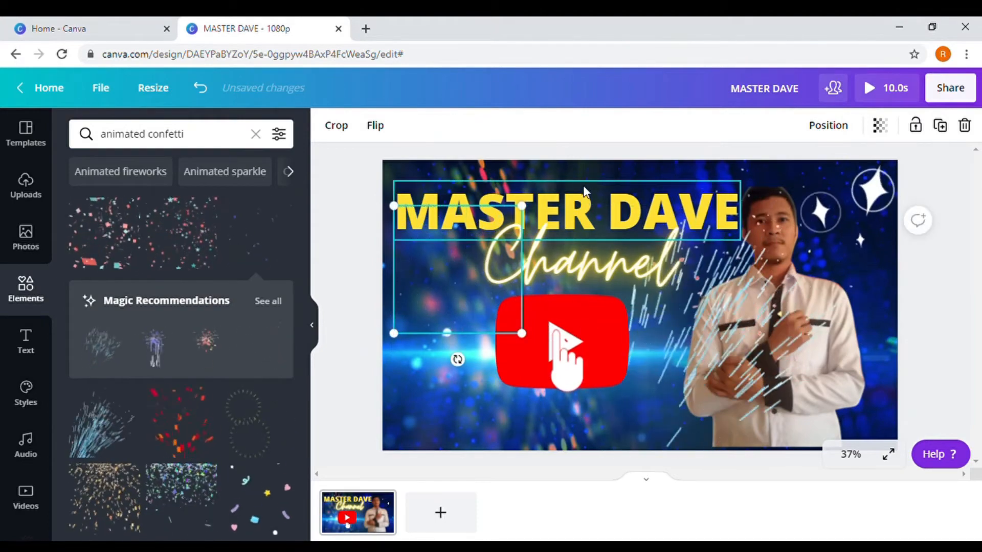
{"action": "left_click", "coordinate": [593, 172]}
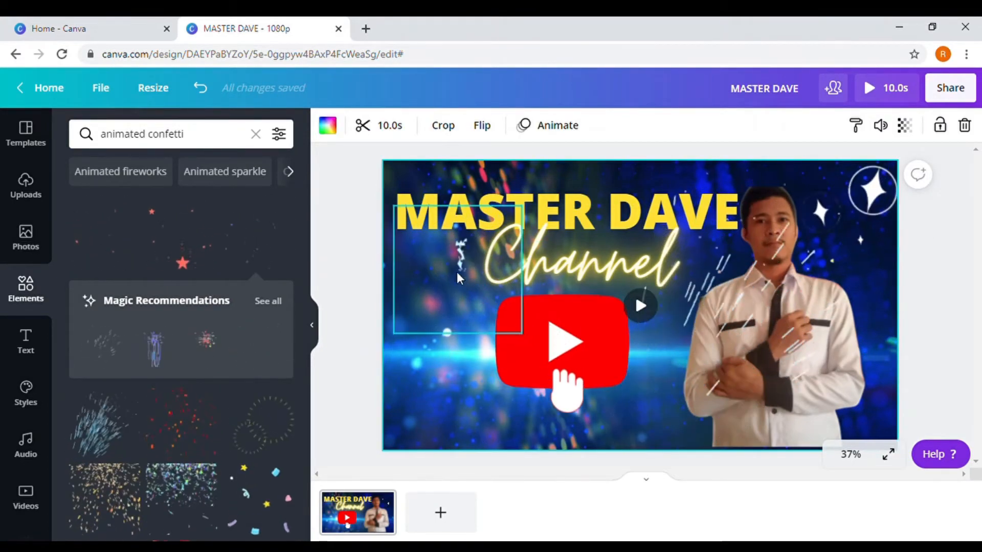
{"action": "left_click_drag", "start_coordinate": [443, 269], "coordinate": [445, 388]}
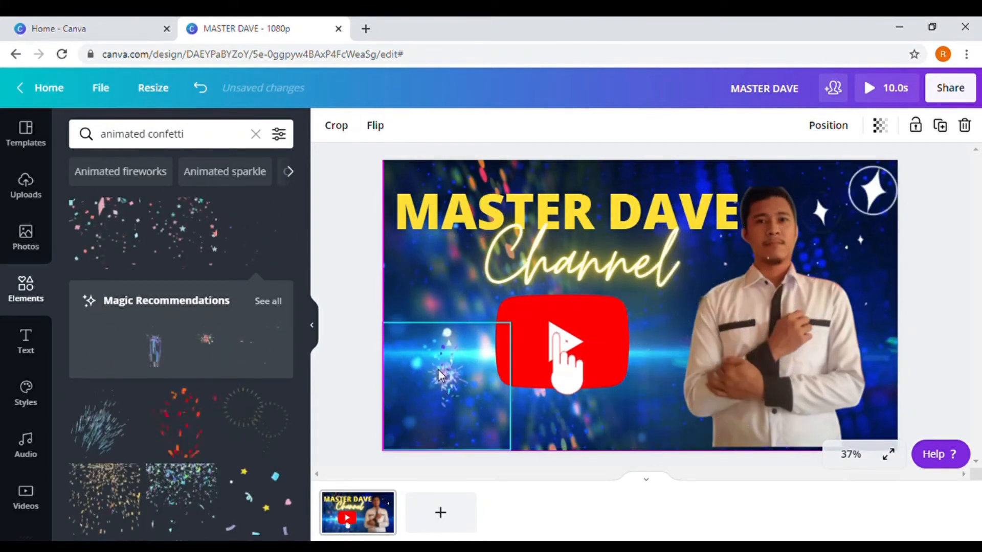
{"action": "left_click", "coordinate": [434, 268]}
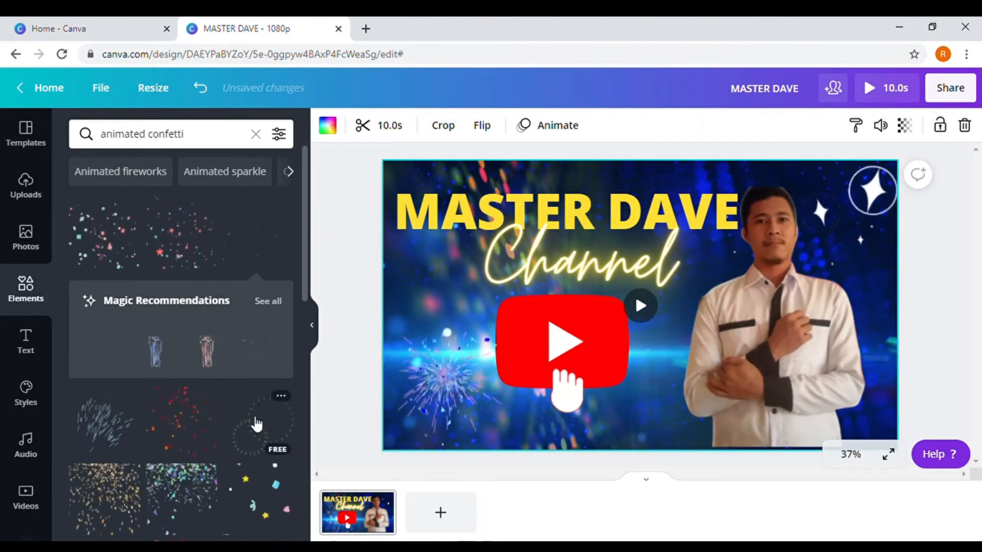
Add the animated dashed-circle fireworks, shrink them, and place them in the upper-left corner over the start of the heading
{"action": "left_click", "coordinate": [278, 416]}
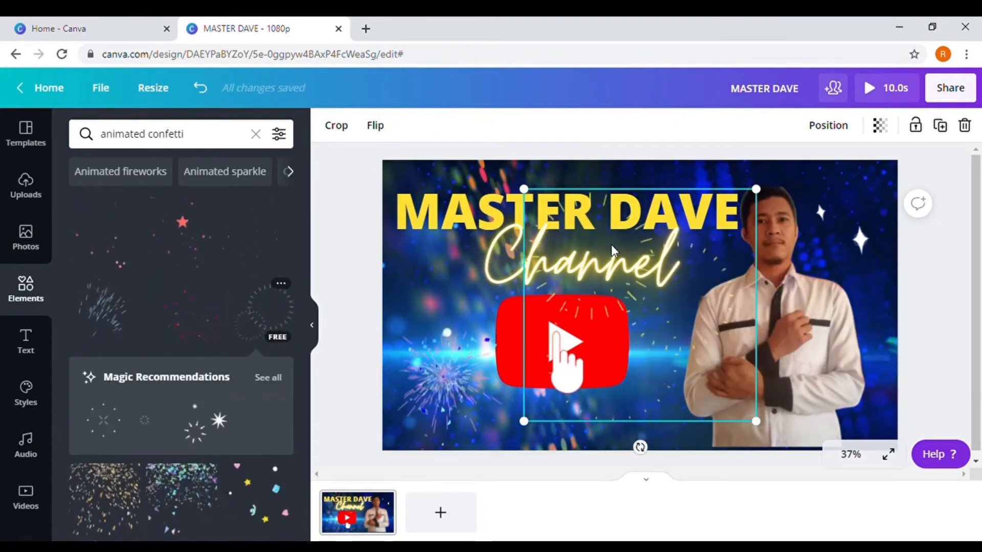
{"action": "left_click_drag", "start_coordinate": [611, 245], "coordinate": [475, 224]}
{"action": "left_click_drag", "start_coordinate": [614, 390], "coordinate": [468, 246]}
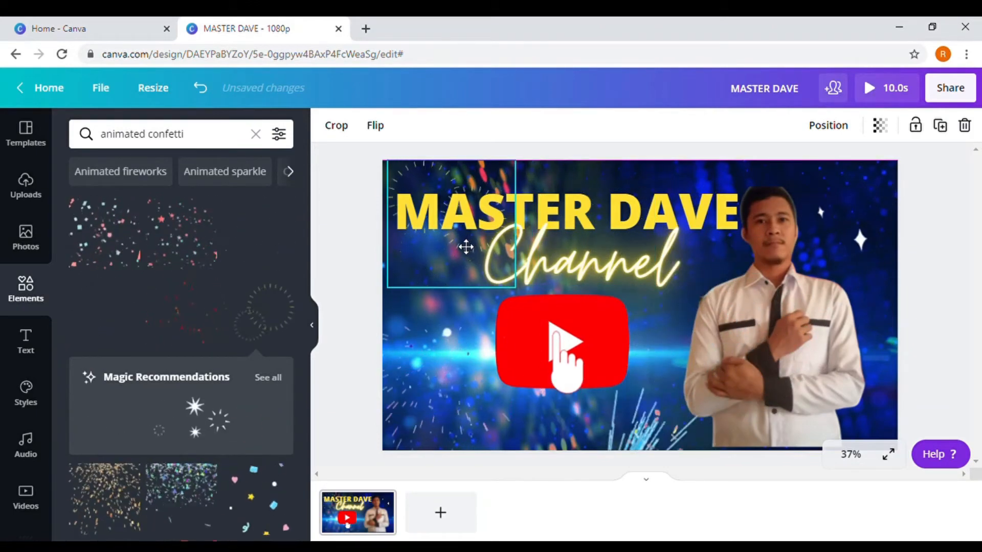
Add a second, smaller copy of the dashed-circle fireworks and place it over the "DAVE" part of the heading at the upper edge
{"action": "left_click", "coordinate": [263, 309]}
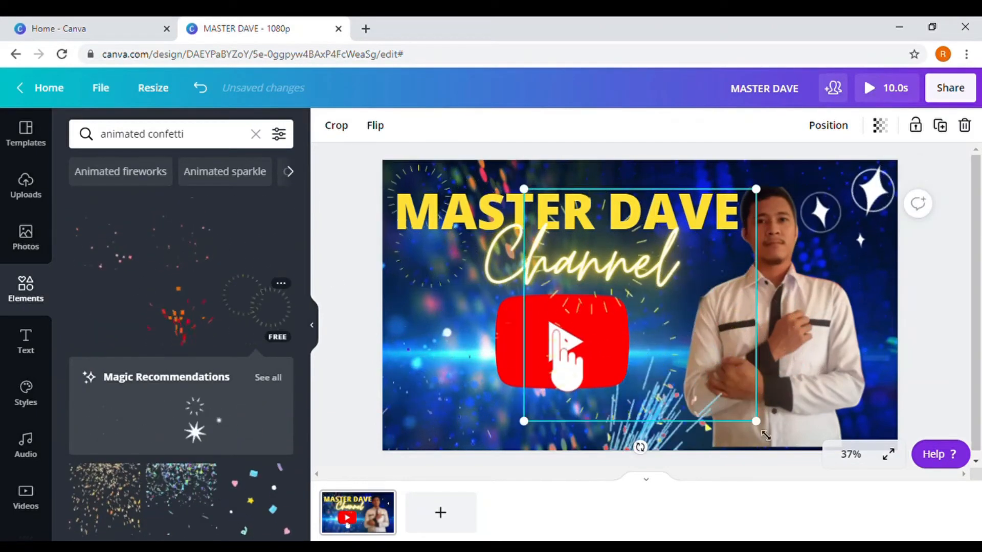
{"action": "left_click_drag", "start_coordinate": [765, 435], "coordinate": [619, 284]}
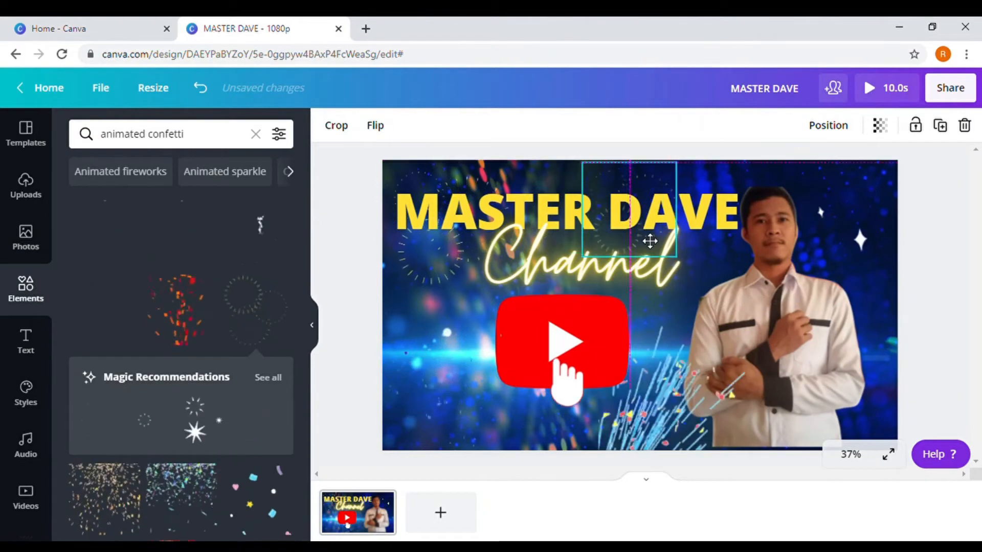
{"action": "left_click_drag", "start_coordinate": [650, 241], "coordinate": [656, 245]}
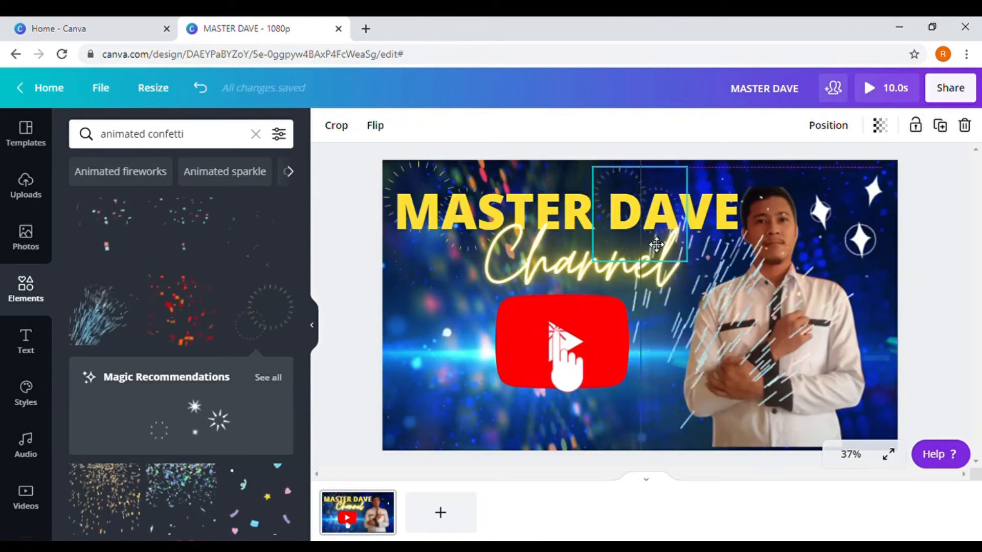
{"action": "left_click", "coordinate": [629, 158]}
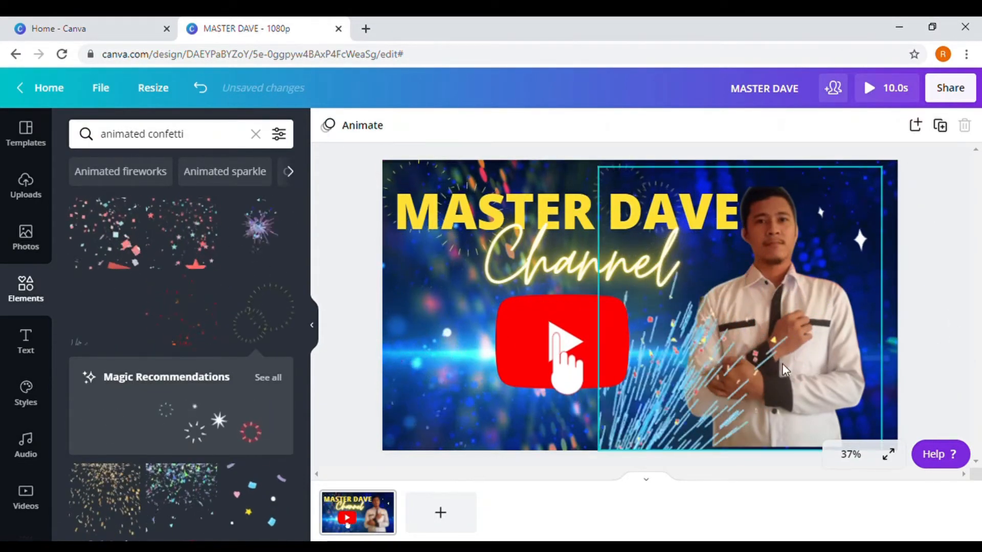
Shrink the blue confetti burst over the man's photo to about 958 by 958, keeping its lower-right corner in place
{"action": "left_click", "coordinate": [699, 367]}
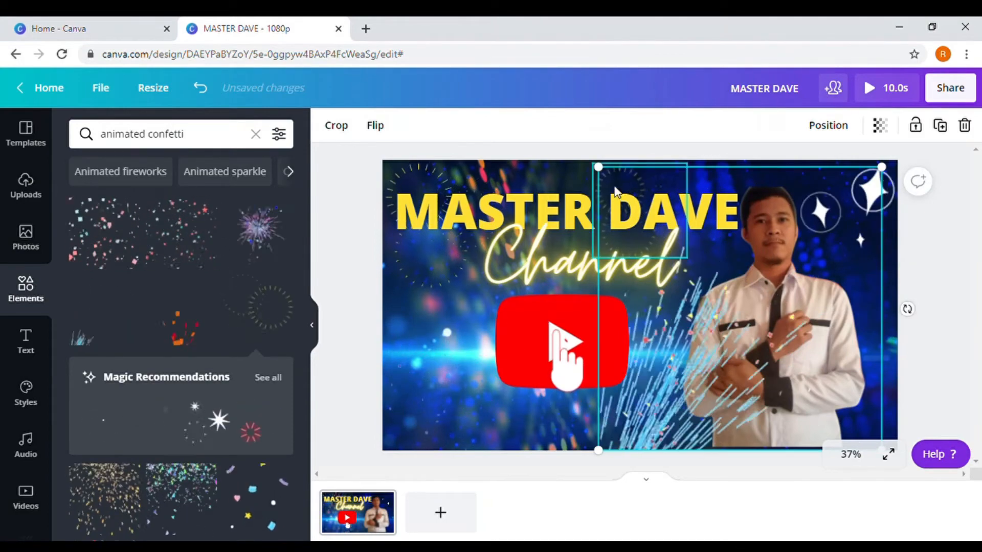
{"action": "left_click_drag", "start_coordinate": [599, 168], "coordinate": [620, 198]}
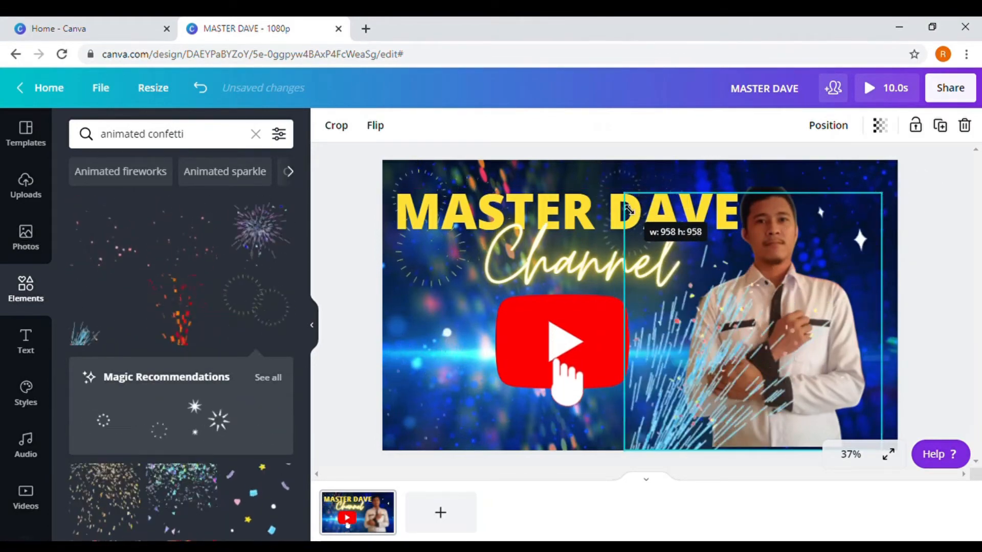
{"action": "left_click", "coordinate": [570, 170]}
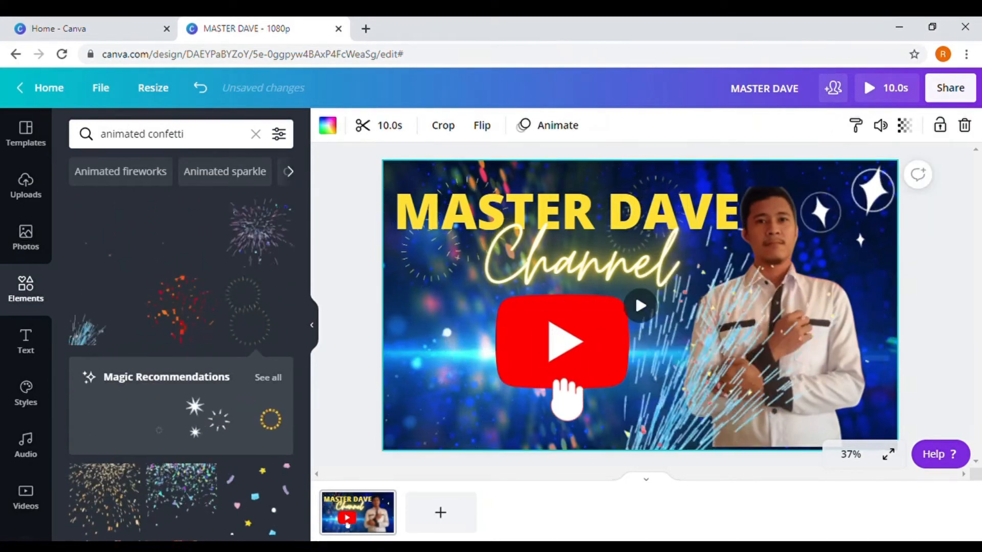
Add a blank second page and look through the available background images for it
{"action": "left_click", "coordinate": [451, 513]}
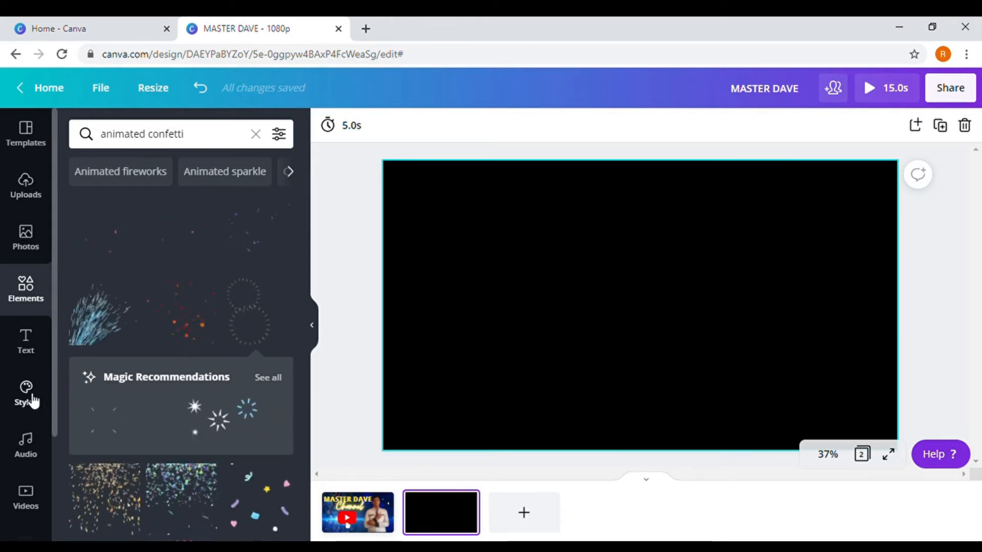
{"action": "scroll", "coordinate": [32, 406], "scroll_direction": "down", "scroll_amount": 3}
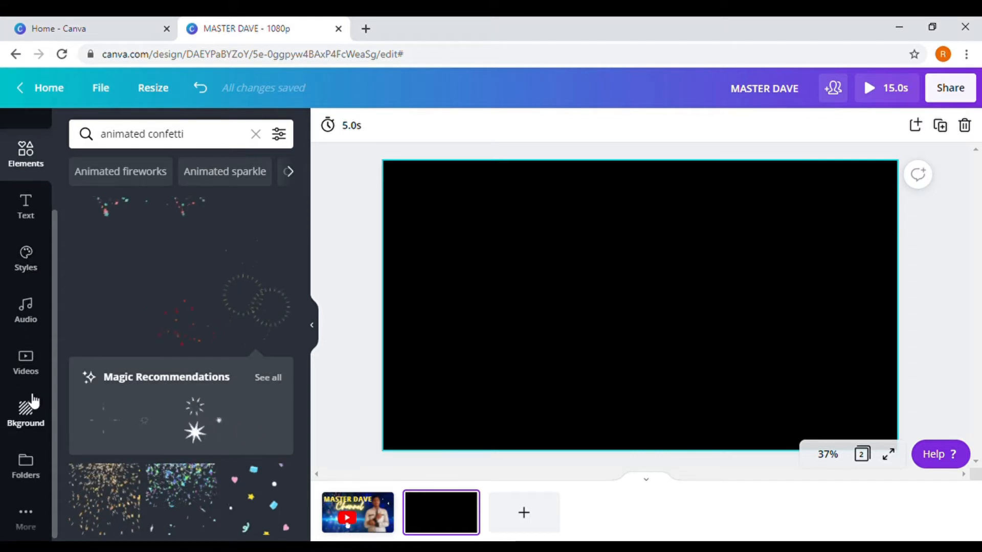
{"action": "left_click", "coordinate": [26, 425]}
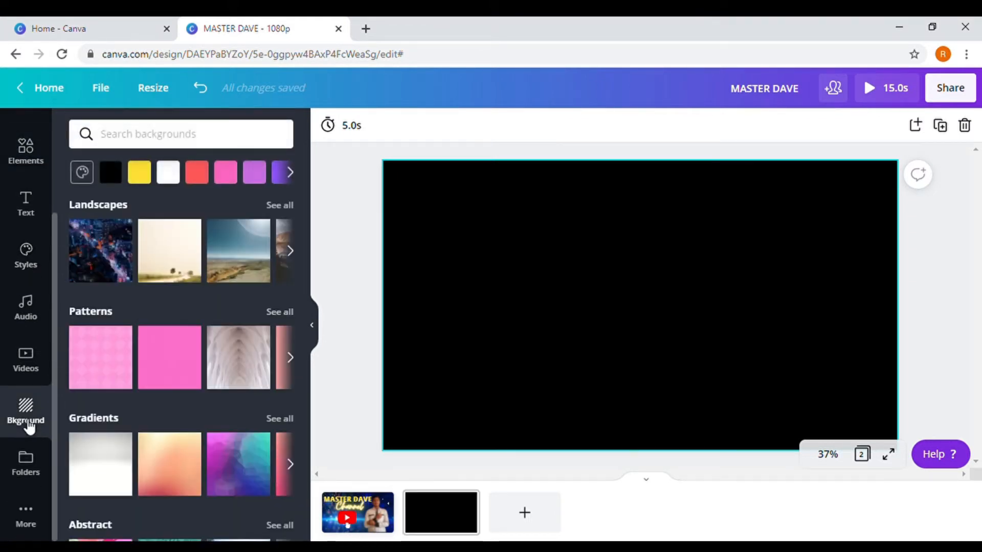
{"action": "scroll", "coordinate": [246, 339], "scroll_direction": "down", "scroll_amount": 4}
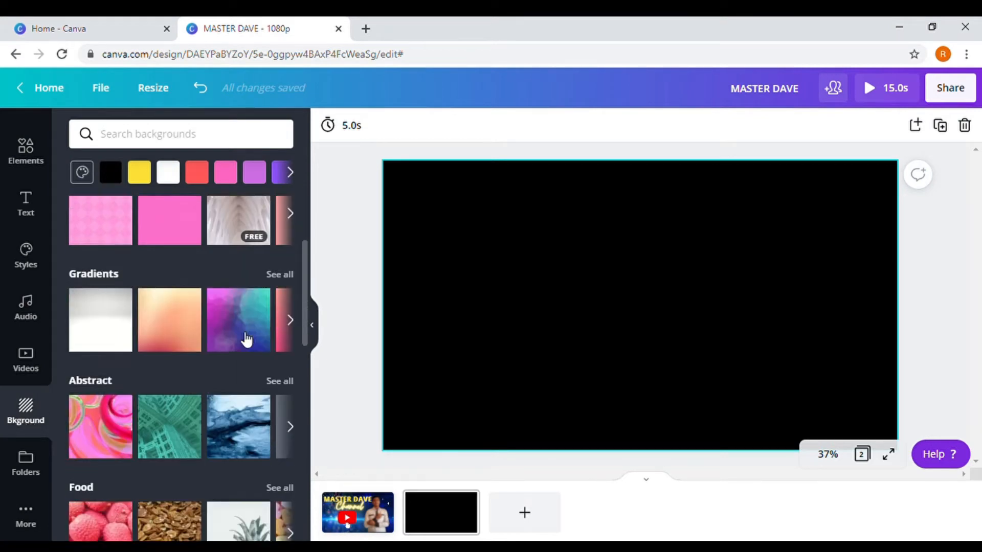
{"action": "scroll", "coordinate": [247, 338], "scroll_direction": "up", "scroll_amount": 4}
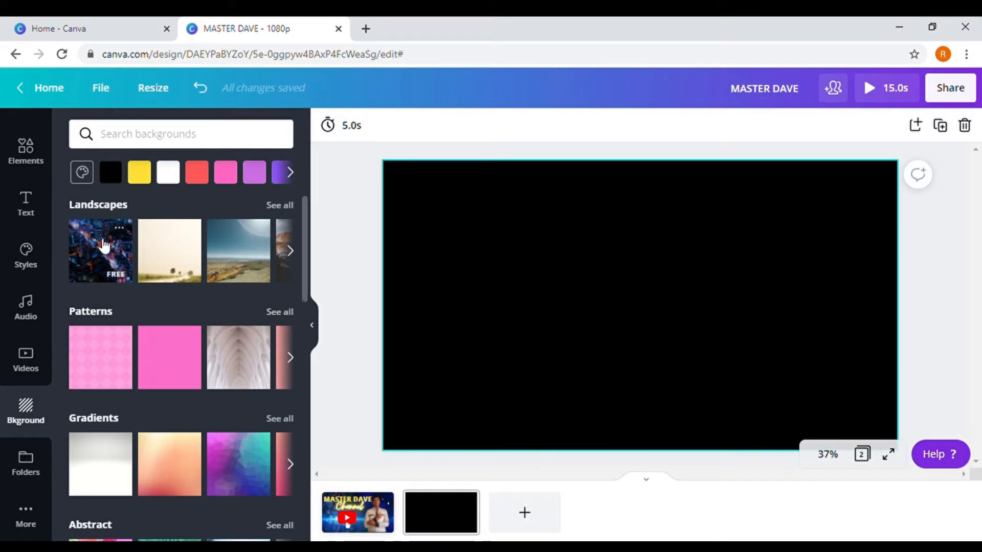
{"action": "left_click", "coordinate": [173, 138]}
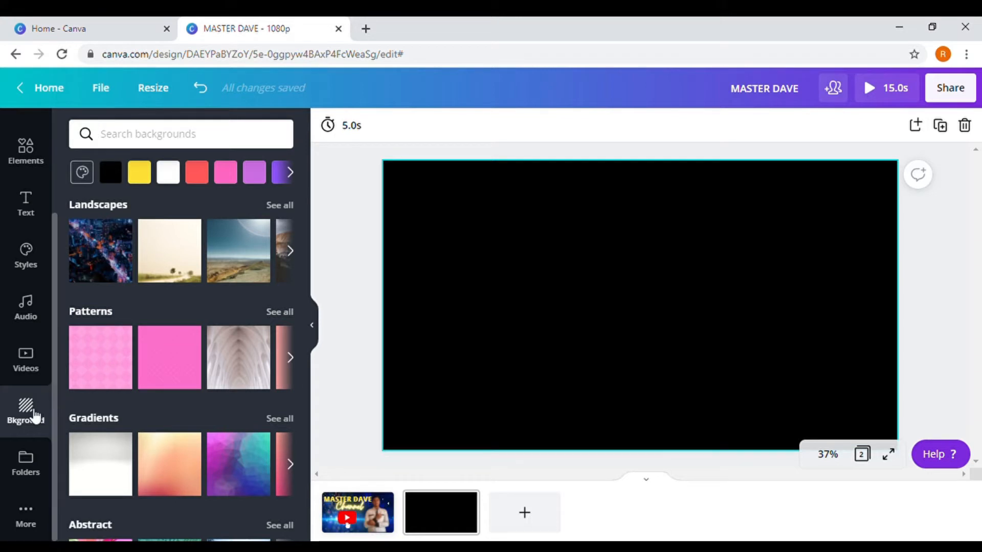
{"action": "scroll", "coordinate": [204, 437], "scroll_direction": "down", "scroll_amount": 10}
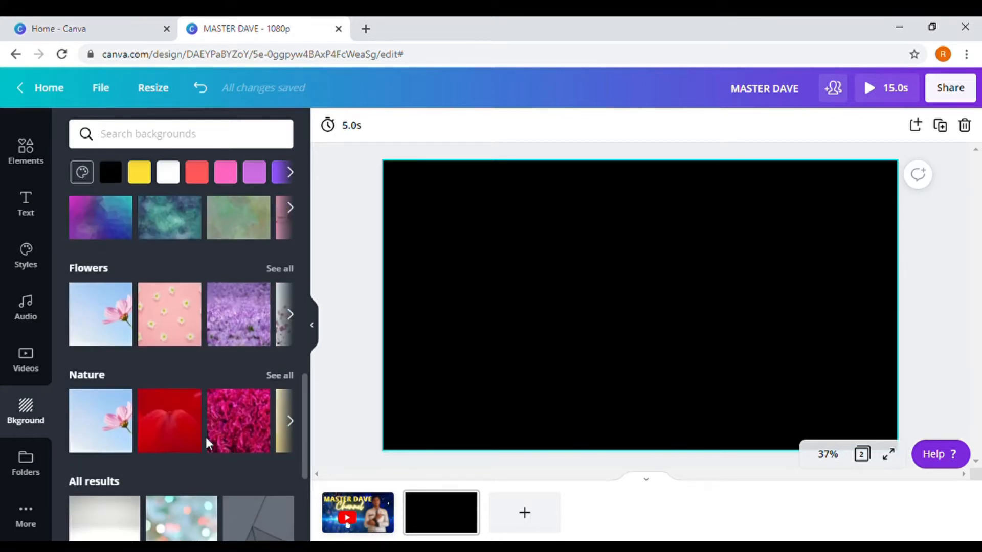
{"action": "scroll", "coordinate": [206, 438], "scroll_direction": "down", "scroll_amount": 6}
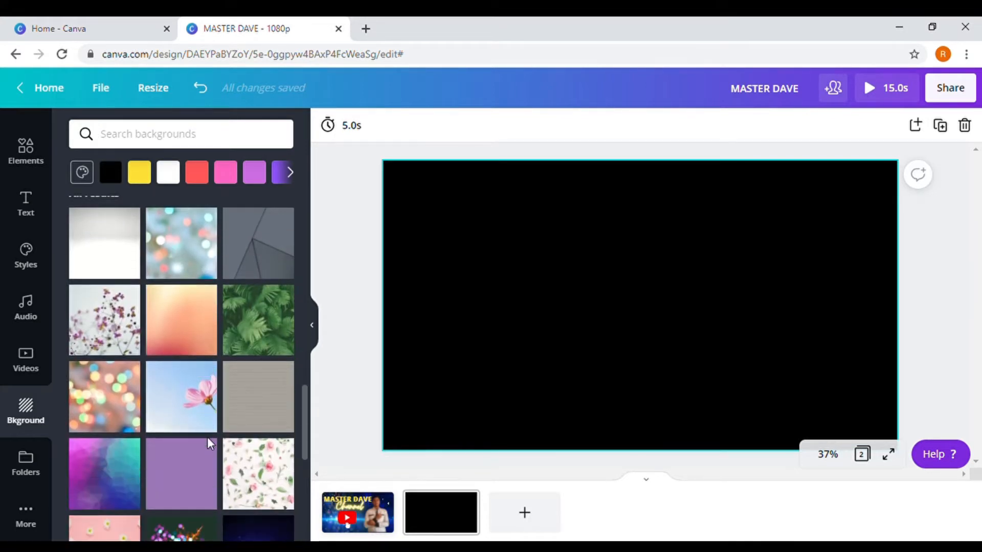
Add the 15-second blue globe-and-chart background video to the second page and enlarge it to fill the page at 1,920 by 1,080
{"action": "left_click", "coordinate": [18, 353]}
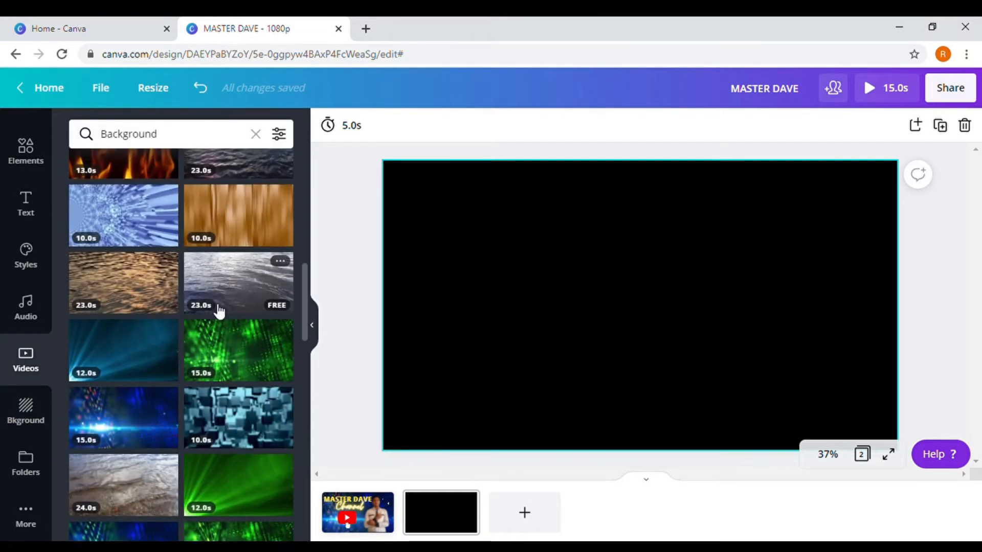
{"action": "scroll", "coordinate": [216, 307], "scroll_direction": "up", "scroll_amount": 10}
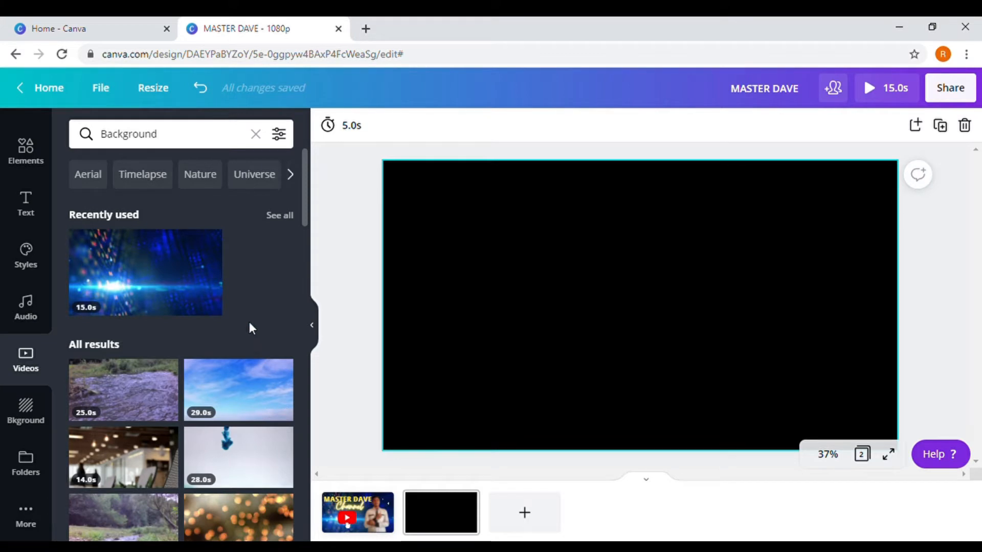
{"action": "scroll", "coordinate": [250, 328], "scroll_direction": "down", "scroll_amount": 5}
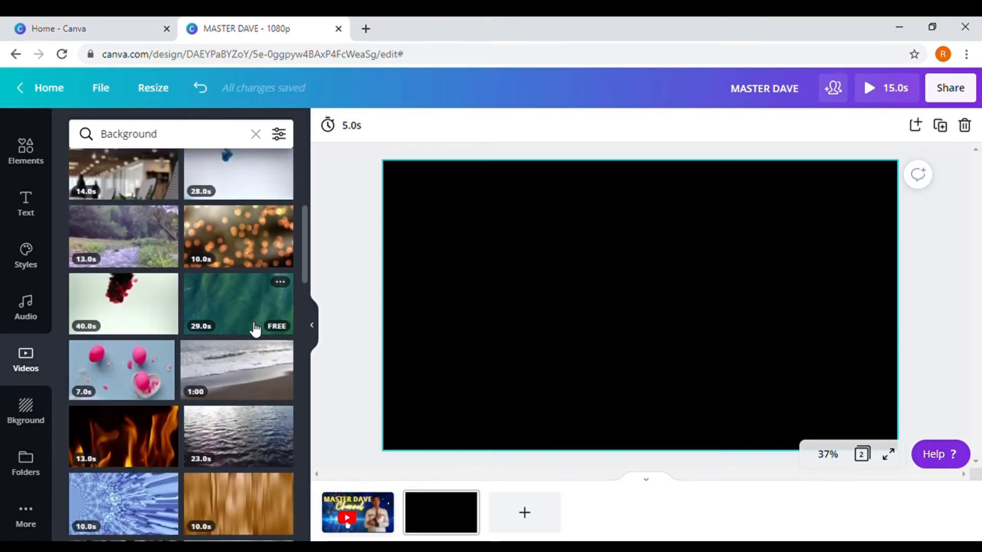
{"action": "scroll", "coordinate": [256, 330], "scroll_direction": "down", "scroll_amount": 6}
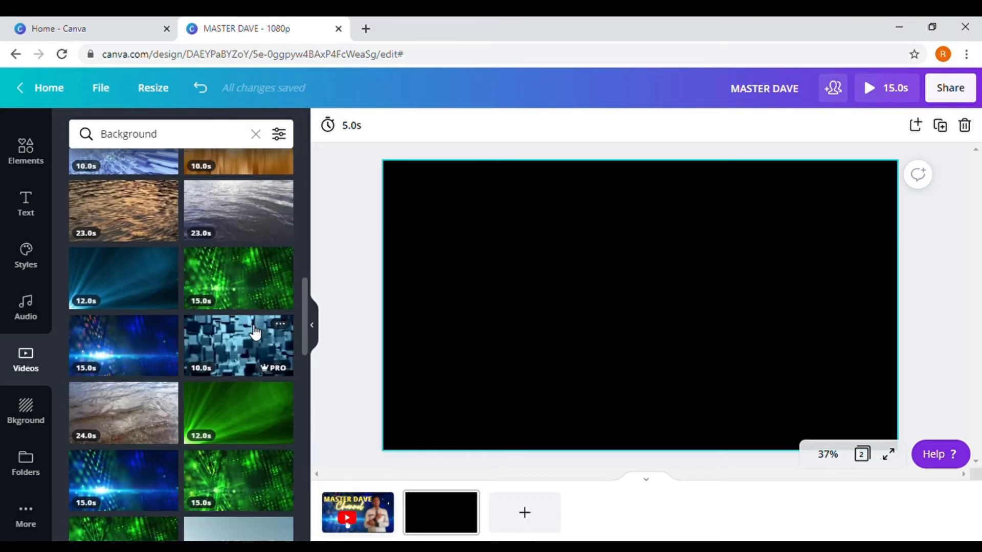
{"action": "scroll", "coordinate": [256, 332], "scroll_direction": "down", "scroll_amount": 8}
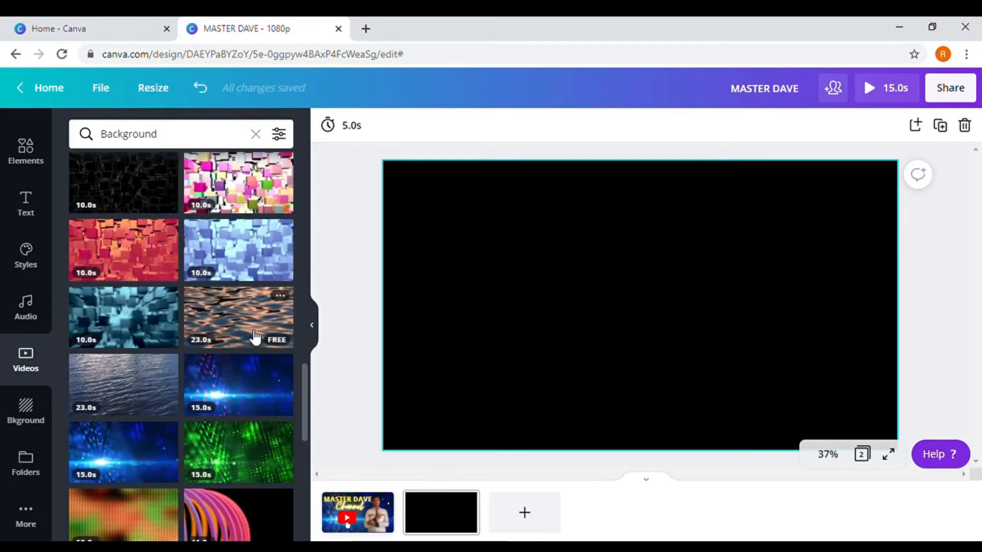
{"action": "scroll", "coordinate": [254, 338], "scroll_direction": "down", "scroll_amount": 5}
{"action": "left_click", "coordinate": [248, 363]}
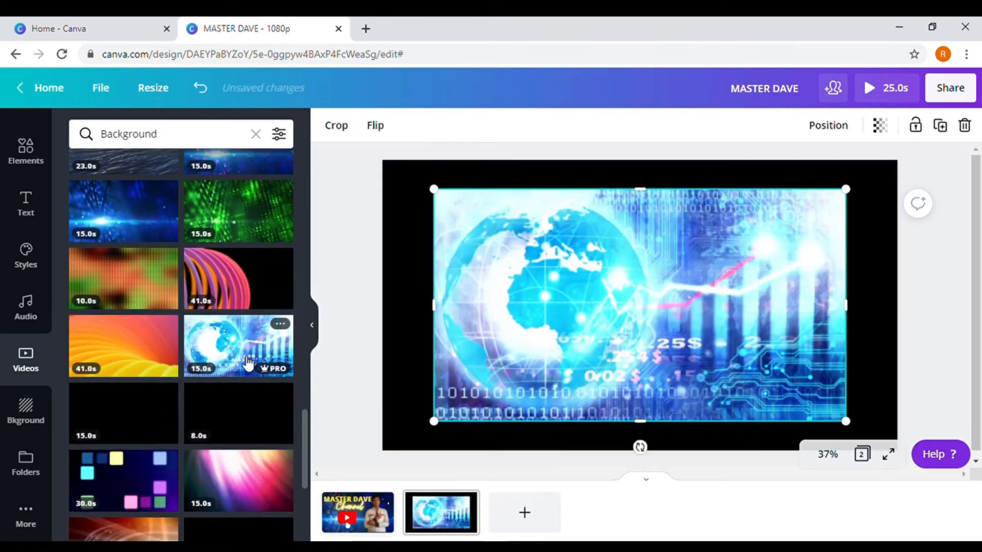
{"action": "left_click_drag", "start_coordinate": [620, 324], "coordinate": [575, 297]}
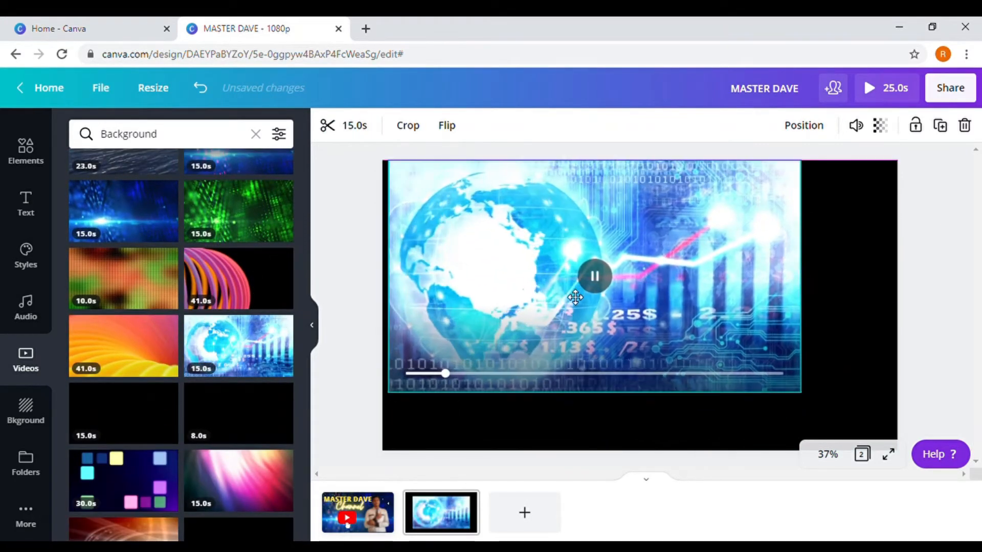
{"action": "left_click_drag", "start_coordinate": [799, 400], "coordinate": [893, 464]}
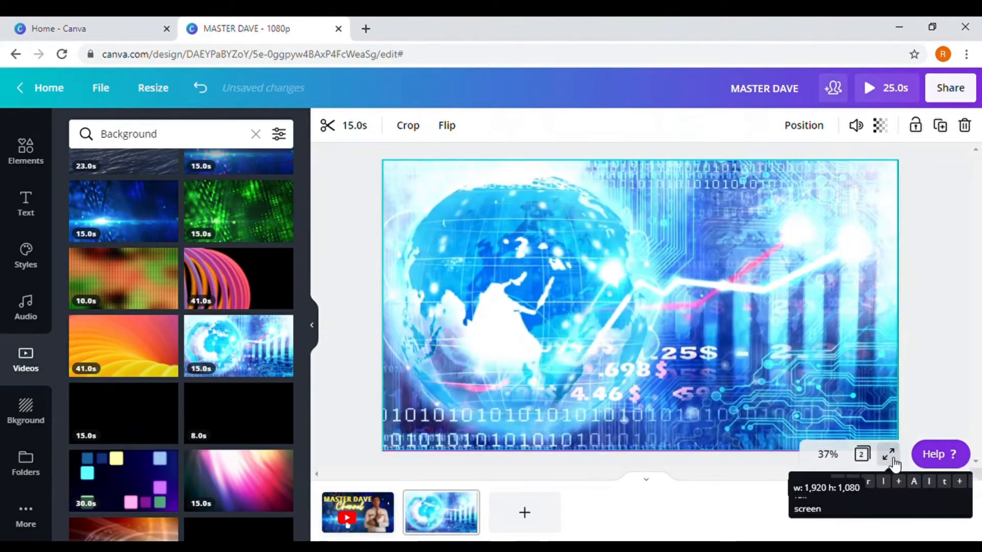
Add the uploaded beach photo of two people to the second page and place it against the lower edge, just right of centre
{"action": "left_click", "coordinate": [920, 348]}
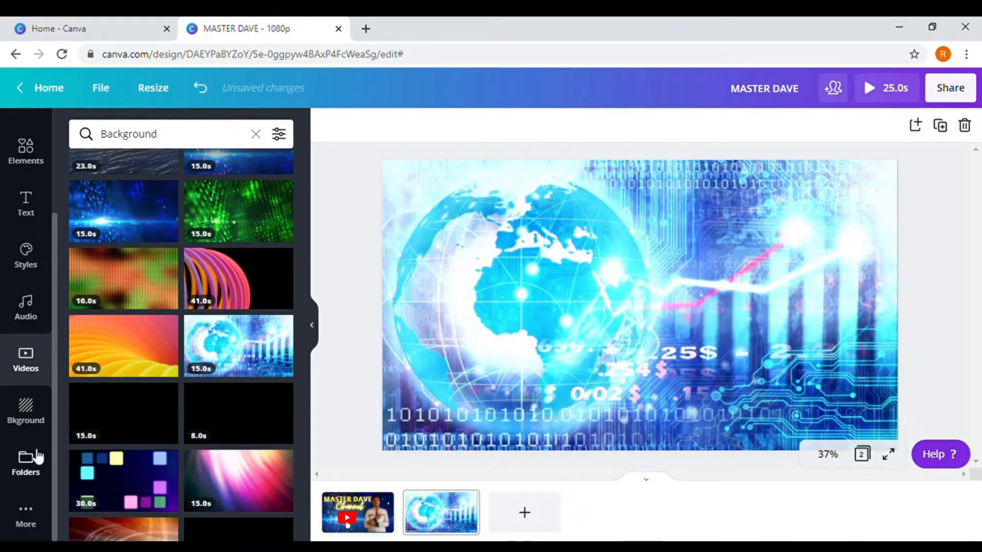
{"action": "scroll", "coordinate": [37, 457], "scroll_direction": "up", "scroll_amount": 3}
{"action": "left_click", "coordinate": [26, 248]}
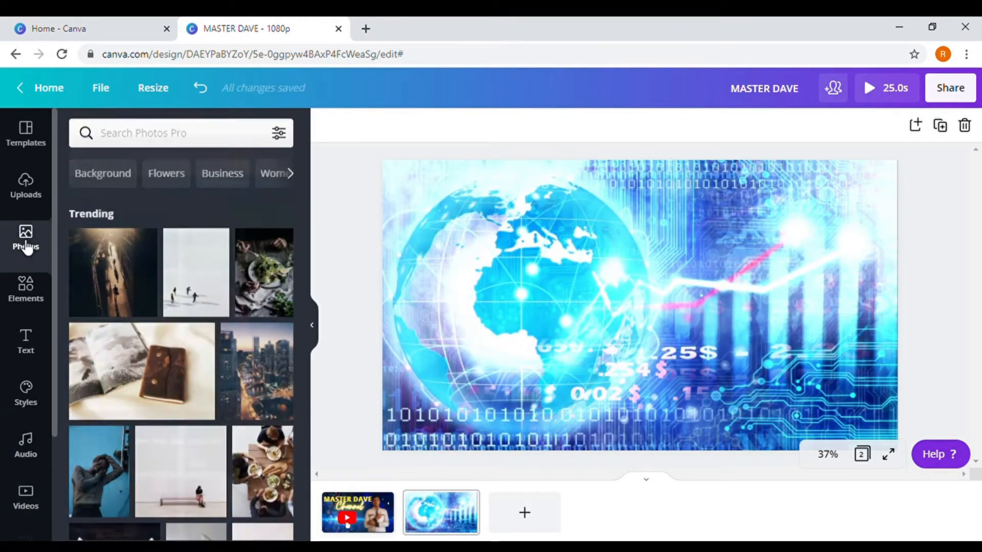
{"action": "left_click", "coordinate": [22, 197]}
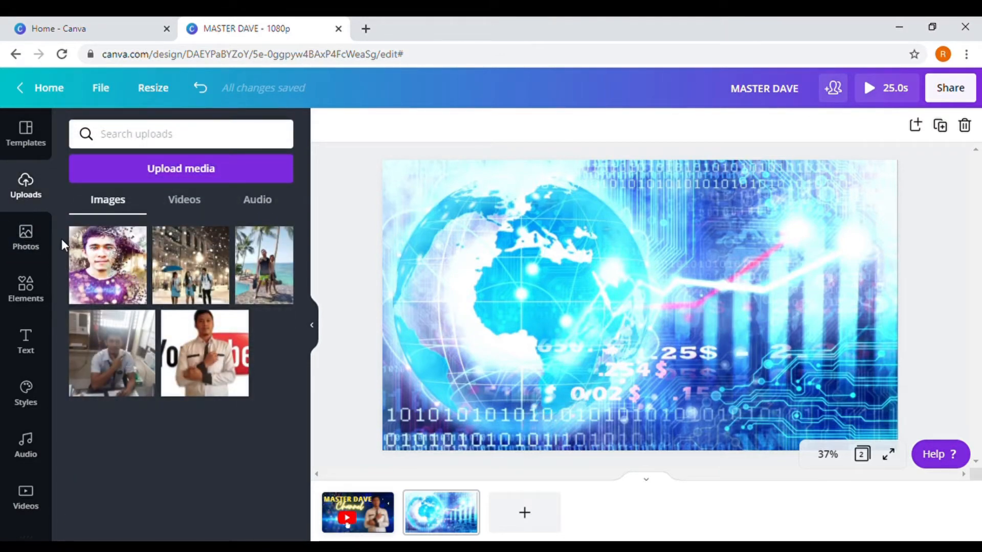
{"action": "left_click", "coordinate": [274, 276]}
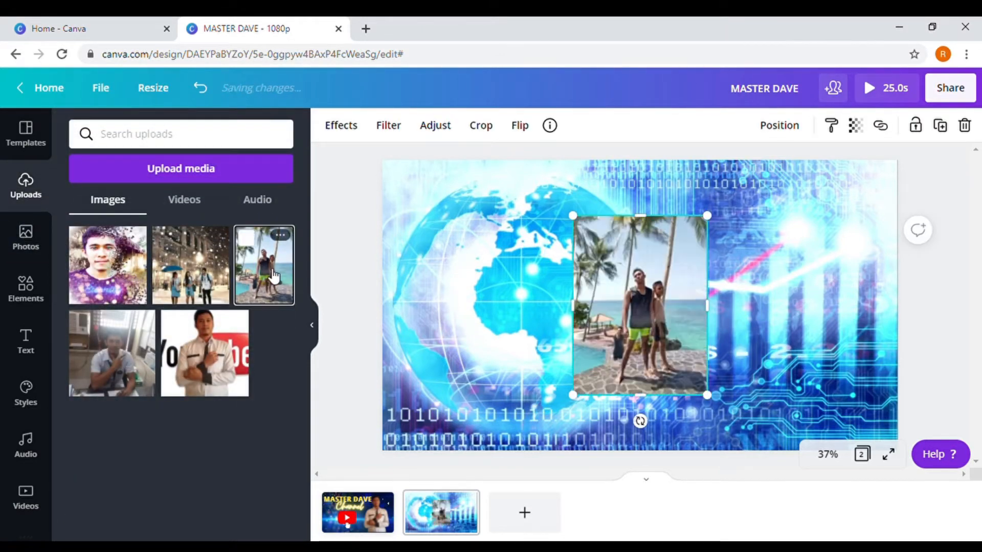
{"action": "left_click_drag", "start_coordinate": [652, 320], "coordinate": [720, 378]}
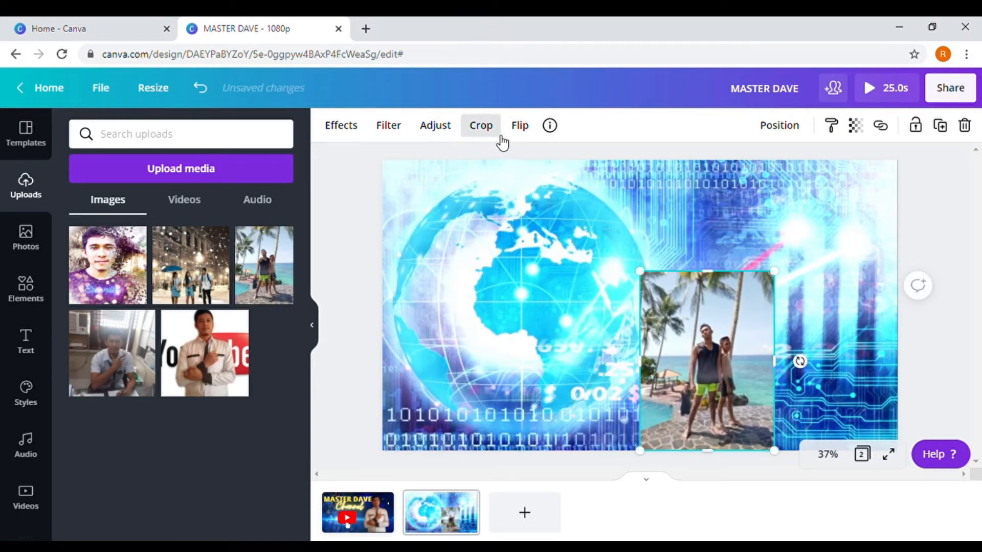
Crop the beach photo at the top and right to focus on the man in the black tank top, and enlarge it on the lower edge
{"action": "left_click", "coordinate": [480, 126]}
{"action": "left_click_drag", "start_coordinate": [777, 278], "coordinate": [778, 323]}
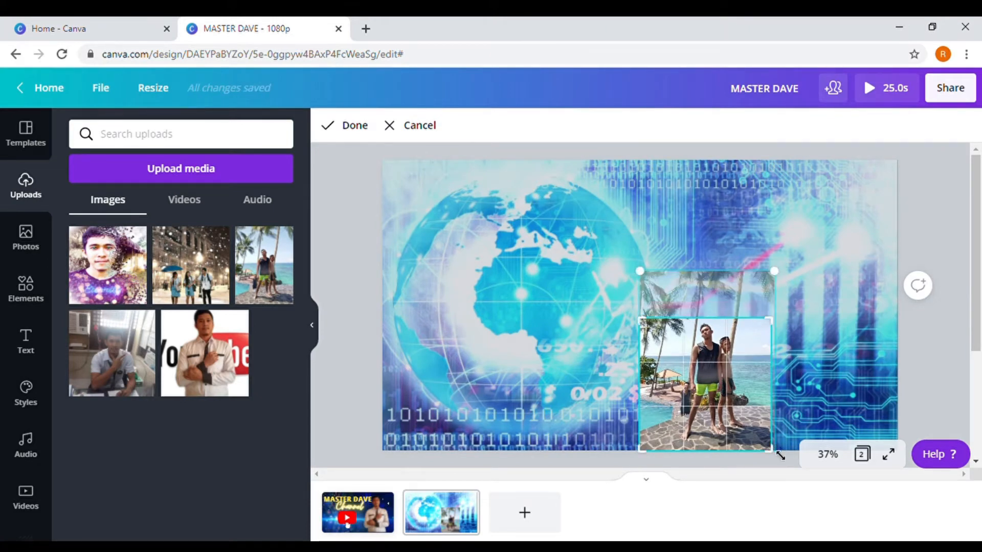
{"action": "left_click_drag", "start_coordinate": [780, 455], "coordinate": [733, 451]}
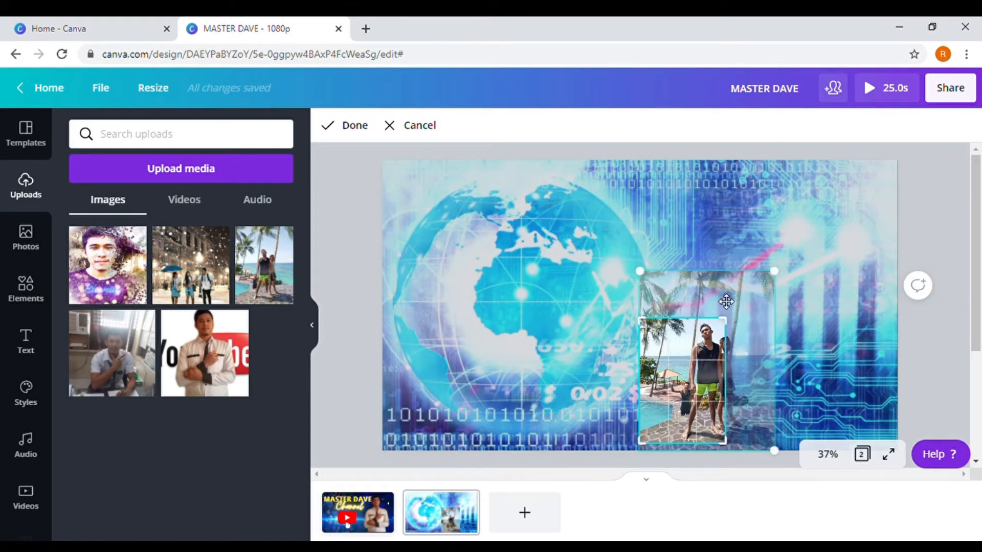
{"action": "key", "text": "Return"}
{"action": "left_click_drag", "start_coordinate": [733, 324], "coordinate": [773, 252]}
{"action": "left_click_drag", "start_coordinate": [737, 326], "coordinate": [743, 333]}
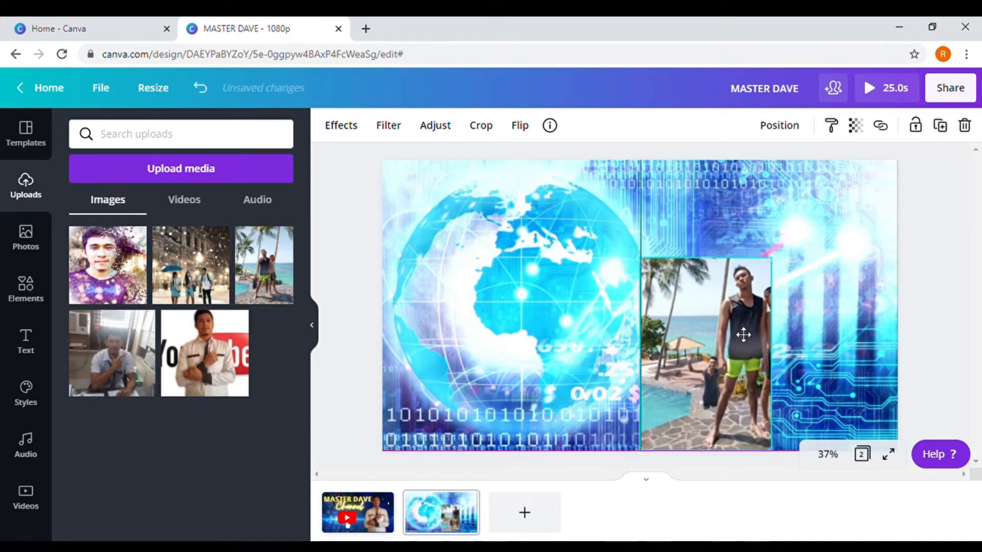
Remove the background of the cropped beach photo with the Background Remover effect
{"action": "left_click", "coordinate": [357, 129]}
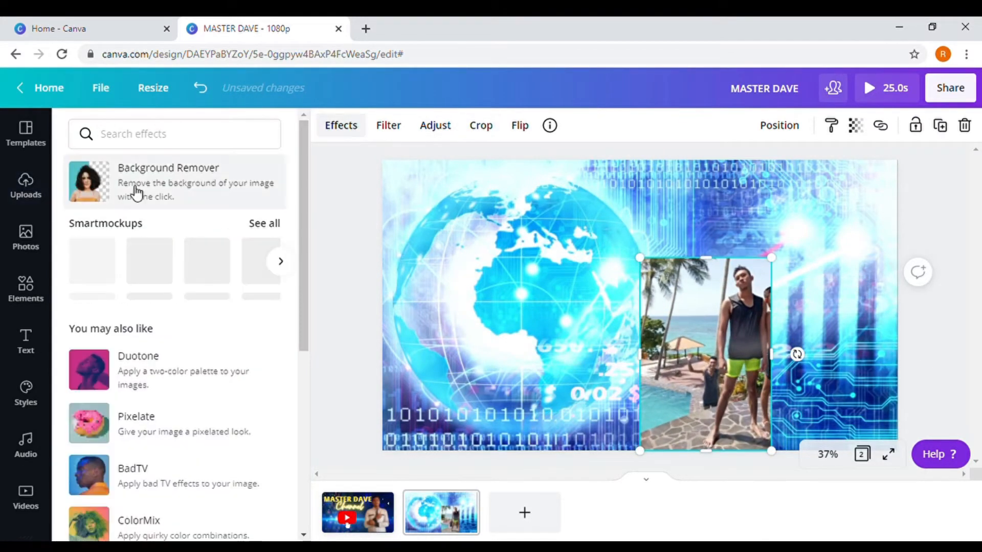
{"action": "left_click", "coordinate": [98, 189]}
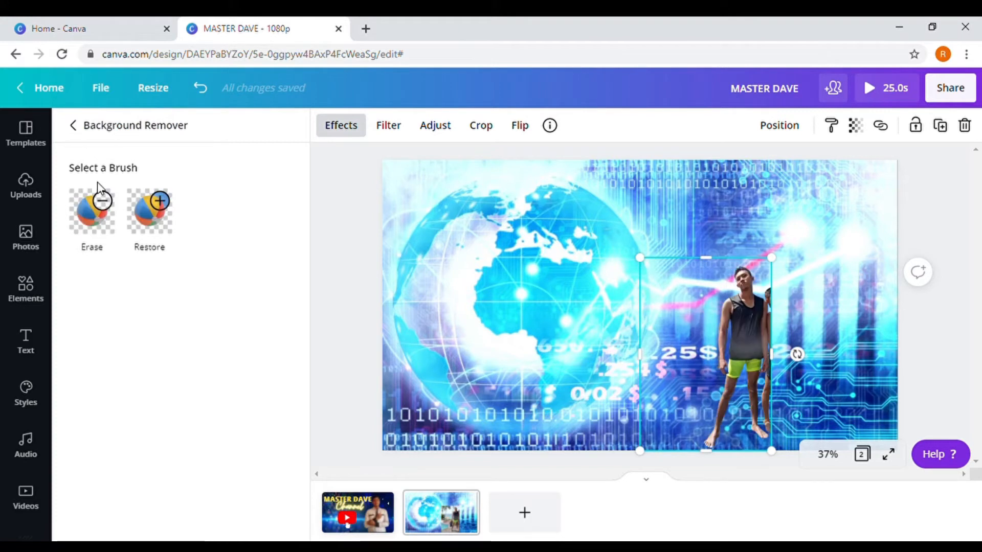
{"action": "double_click", "coordinate": [707, 205]}
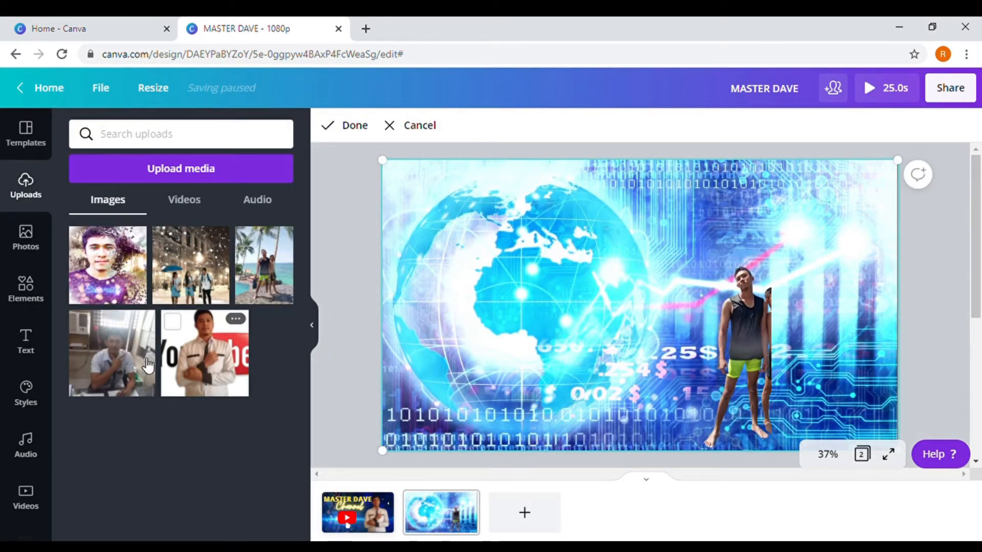
Add the uploaded purple-shirt portrait, remove its background and move it to the page's lower-right corner
{"action": "left_click", "coordinate": [109, 275]}
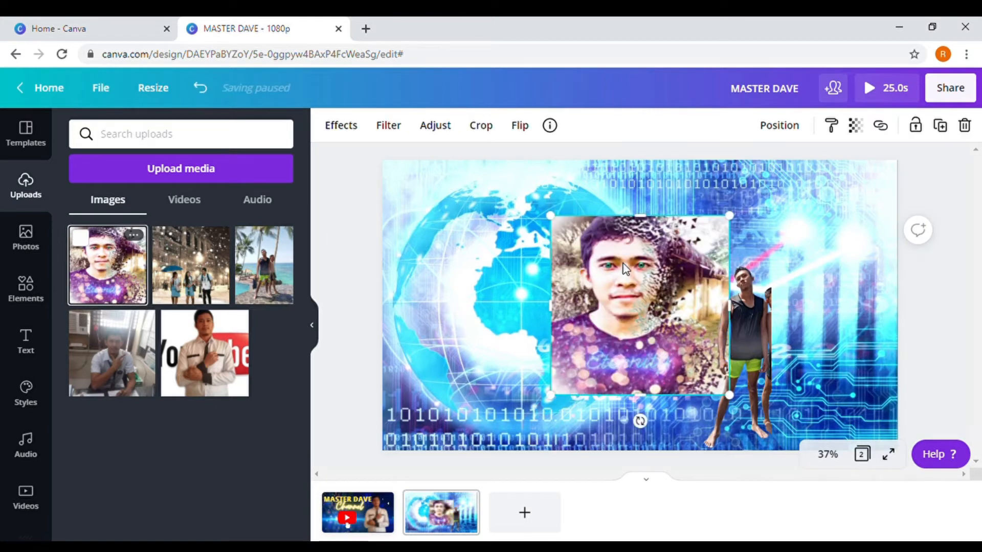
{"action": "left_click", "coordinate": [341, 126]}
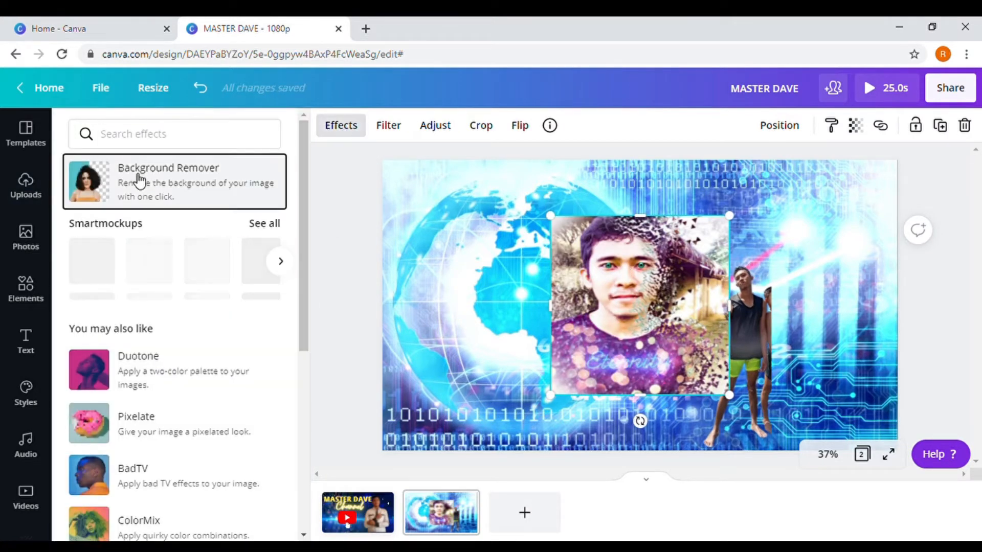
{"action": "left_click", "coordinate": [138, 182]}
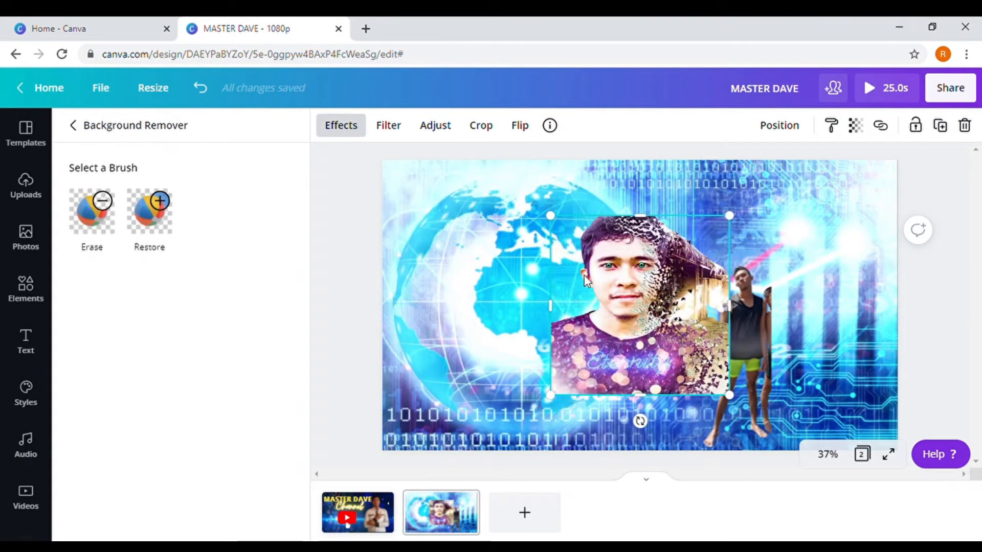
{"action": "left_click_drag", "start_coordinate": [726, 306], "coordinate": [801, 359]}
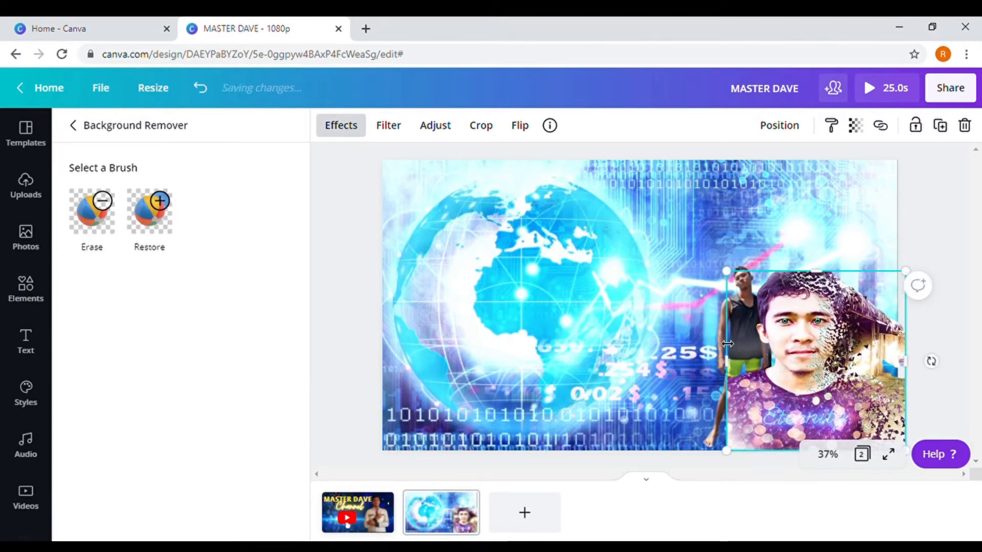
Nudge the portrait slightly right and enlarge the standing man's cut-out from its upper-left corner
{"action": "left_click", "coordinate": [751, 238]}
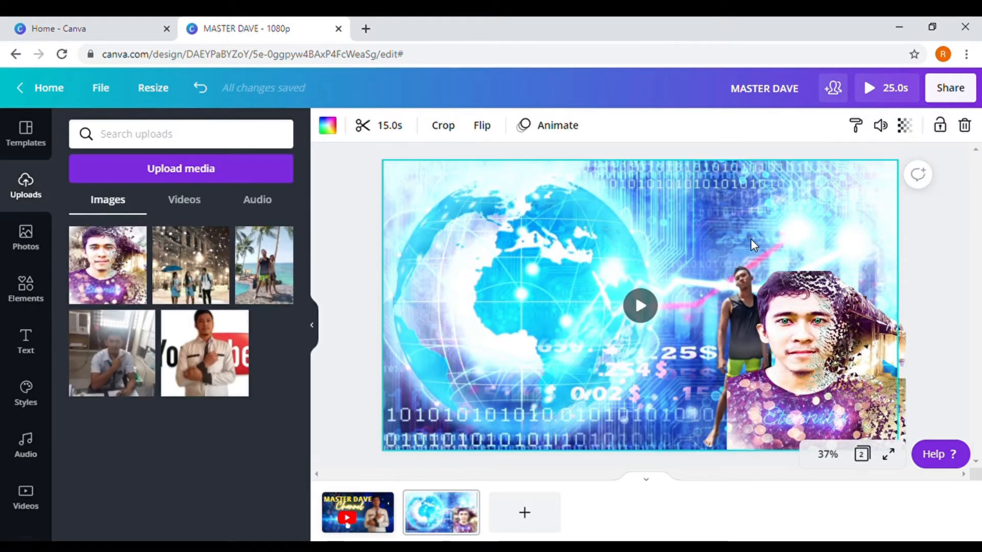
{"action": "left_click", "coordinate": [746, 288]}
{"action": "left_click_drag", "start_coordinate": [747, 292], "coordinate": [752, 292]}
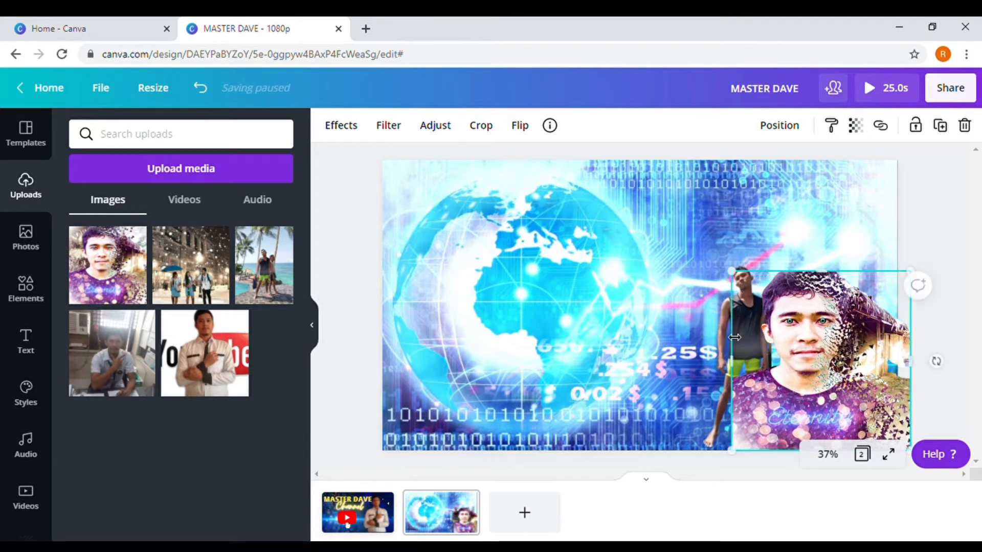
{"action": "left_click", "coordinate": [719, 335]}
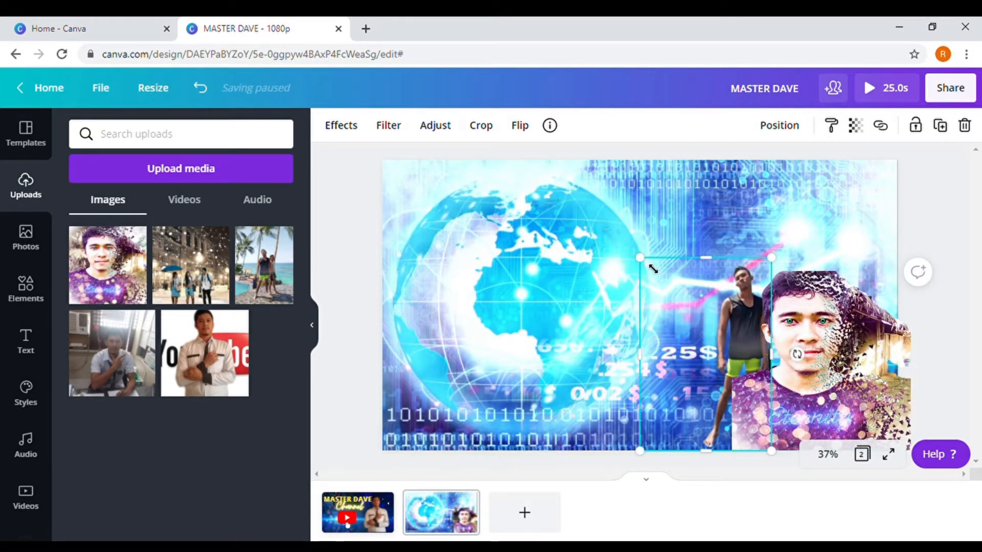
{"action": "left_click_drag", "start_coordinate": [639, 258], "coordinate": [612, 217]}
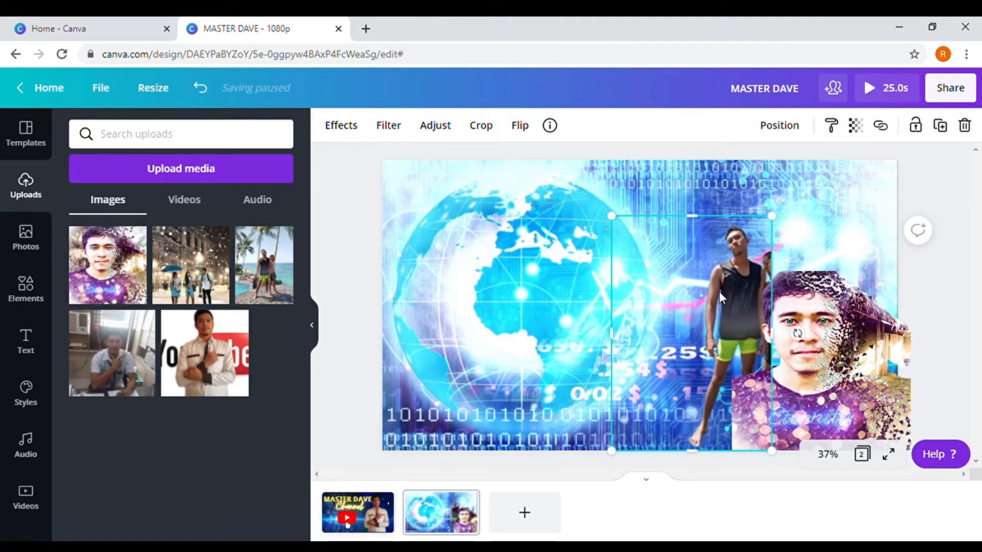
Align the purple-shirt portrait with the page's right edge and enlarge it to fill the lower-right corner
{"action": "left_click", "coordinate": [802, 302]}
{"action": "left_click_drag", "start_coordinate": [802, 302], "coordinate": [789, 289]}
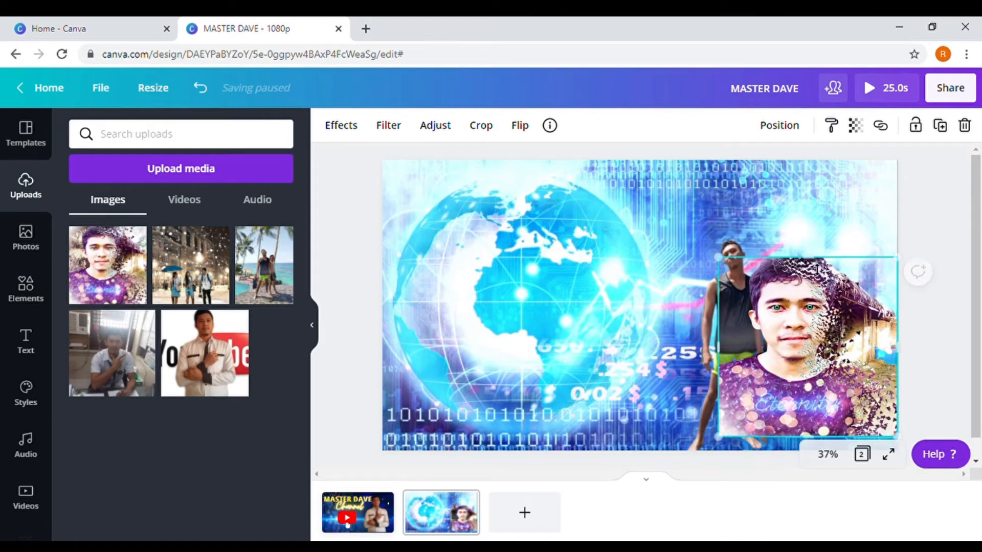
{"action": "left_click_drag", "start_coordinate": [727, 457], "coordinate": [714, 468]}
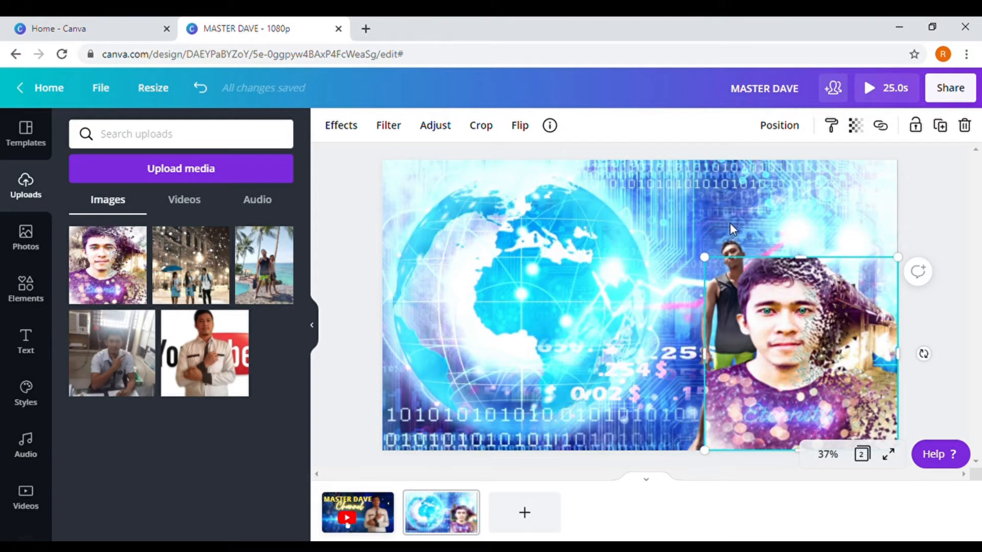
Shift the standing man's cut-out left and slightly down so he stands partly behind the portrait
{"action": "left_click", "coordinate": [732, 240]}
{"action": "left_click", "coordinate": [729, 252]}
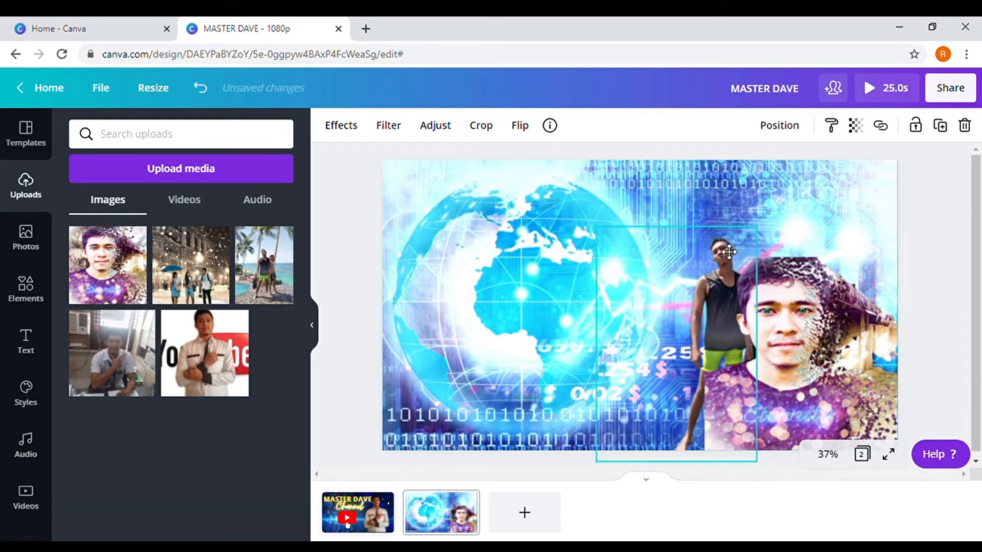
{"action": "left_click_drag", "start_coordinate": [729, 251], "coordinate": [729, 262]}
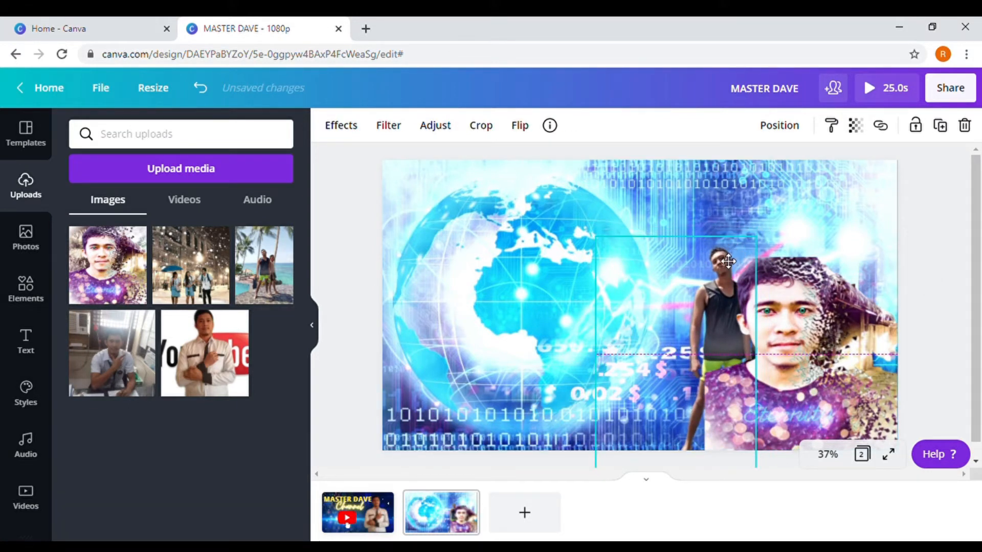
{"action": "left_click", "coordinate": [786, 189]}
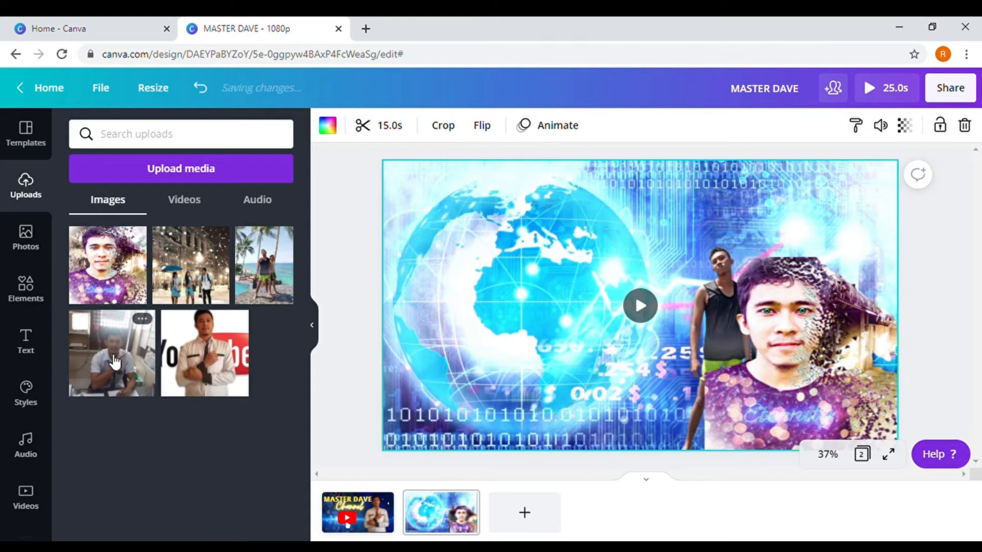
Add the uploaded photo of the man seated at a desk, place it at the lower edge near the centre and remove its background
{"action": "left_click", "coordinate": [143, 327]}
{"action": "left_click_drag", "start_coordinate": [631, 313], "coordinate": [582, 373]}
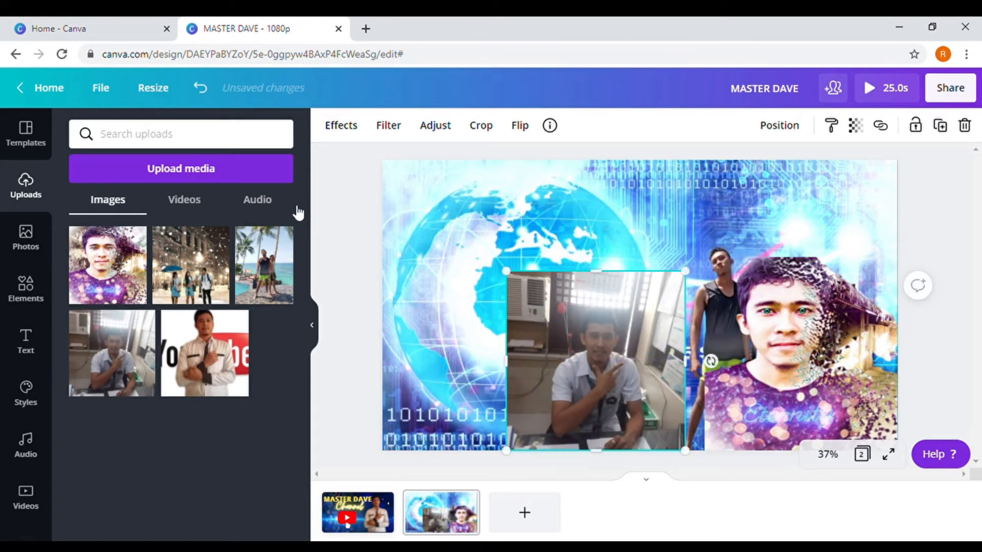
{"action": "left_click", "coordinate": [333, 128]}
{"action": "left_click", "coordinate": [86, 182]}
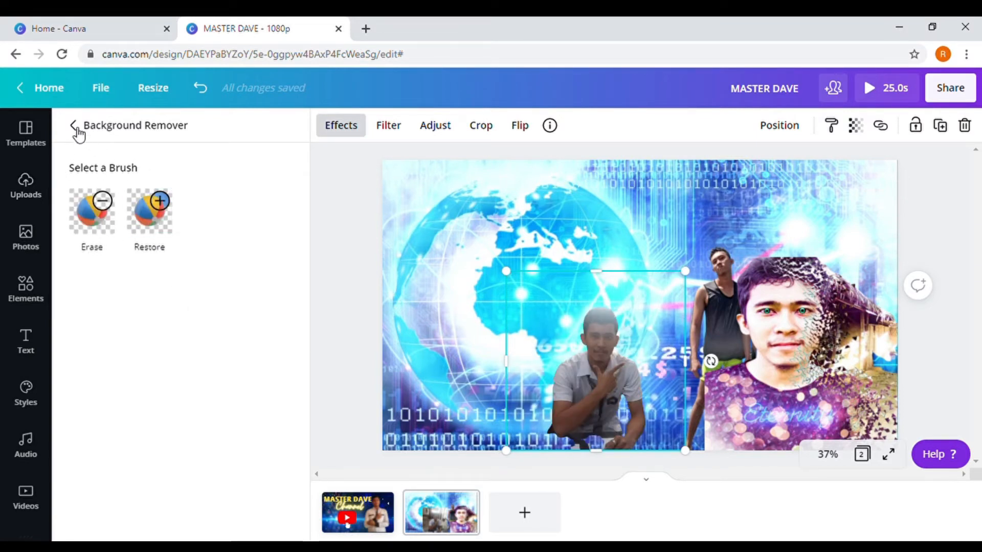
Add the uploaded night street photo of three students, crop off its upper part and place it in the page's lower-left corner
{"action": "left_click", "coordinate": [34, 203]}
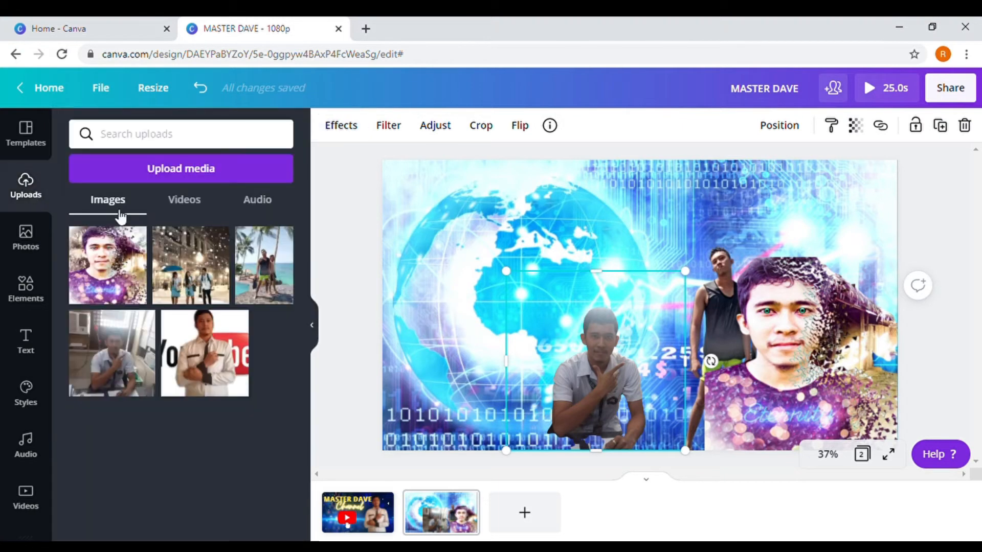
{"action": "left_click", "coordinate": [205, 274]}
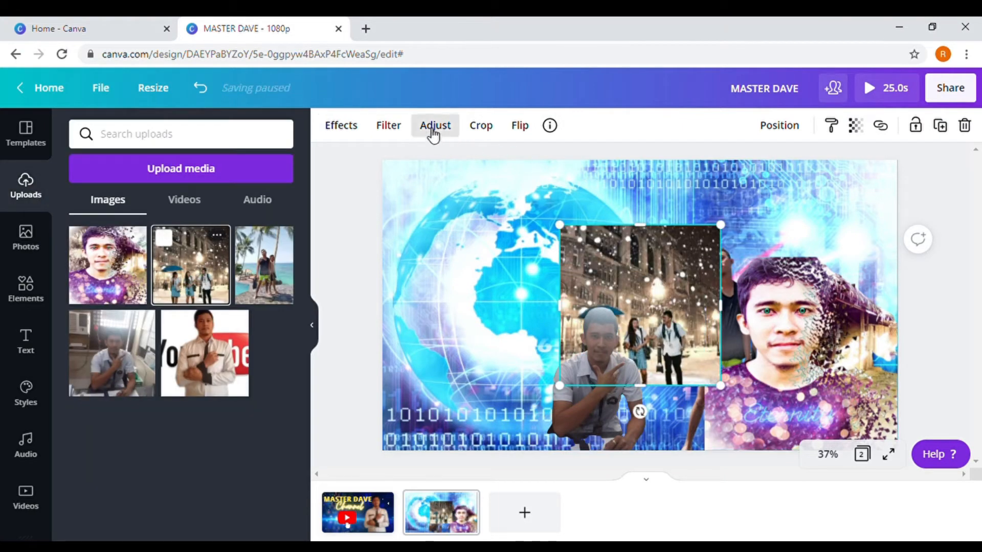
{"action": "left_click", "coordinate": [483, 127]}
{"action": "left_click_drag", "start_coordinate": [721, 234], "coordinate": [721, 303]}
{"action": "left_click", "coordinate": [642, 194]}
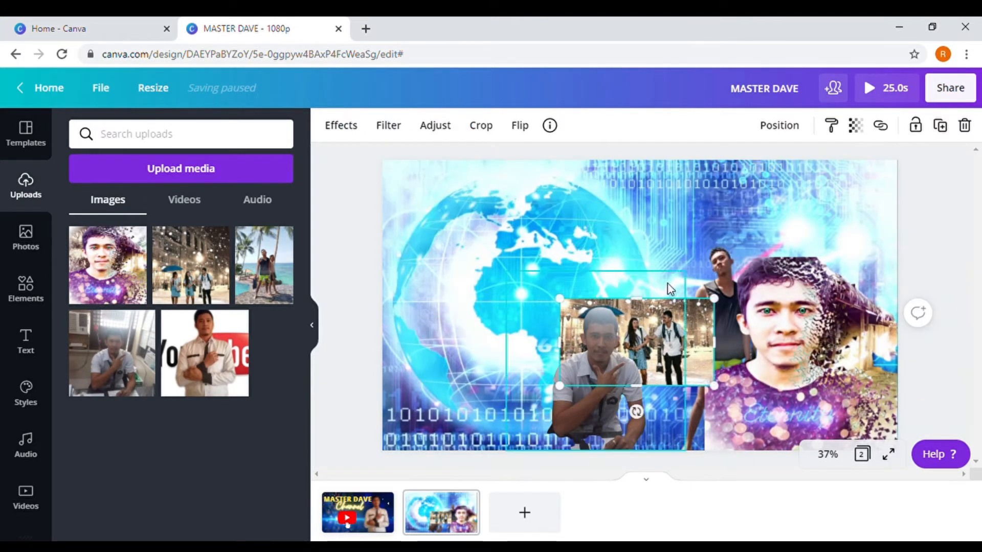
{"action": "left_click_drag", "start_coordinate": [672, 328], "coordinate": [499, 393]}
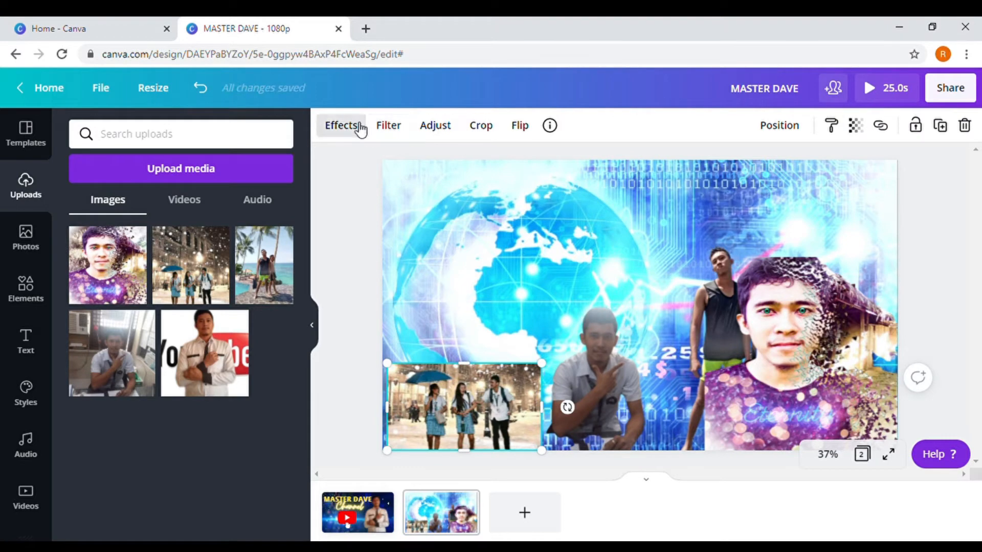
Remove the background of the three-students photo, then enlarge the cut-out and reposition it in the lower-left corner
{"action": "left_click", "coordinate": [352, 129]}
{"action": "left_click", "coordinate": [125, 183]}
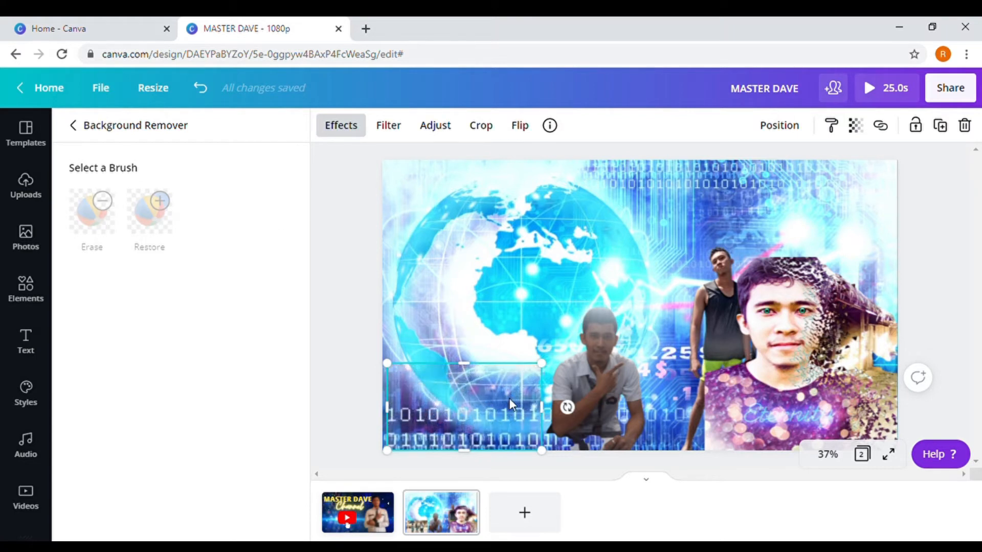
{"action": "left_click_drag", "start_coordinate": [548, 379], "coordinate": [579, 361]}
{"action": "left_click_drag", "start_coordinate": [533, 406], "coordinate": [523, 406]}
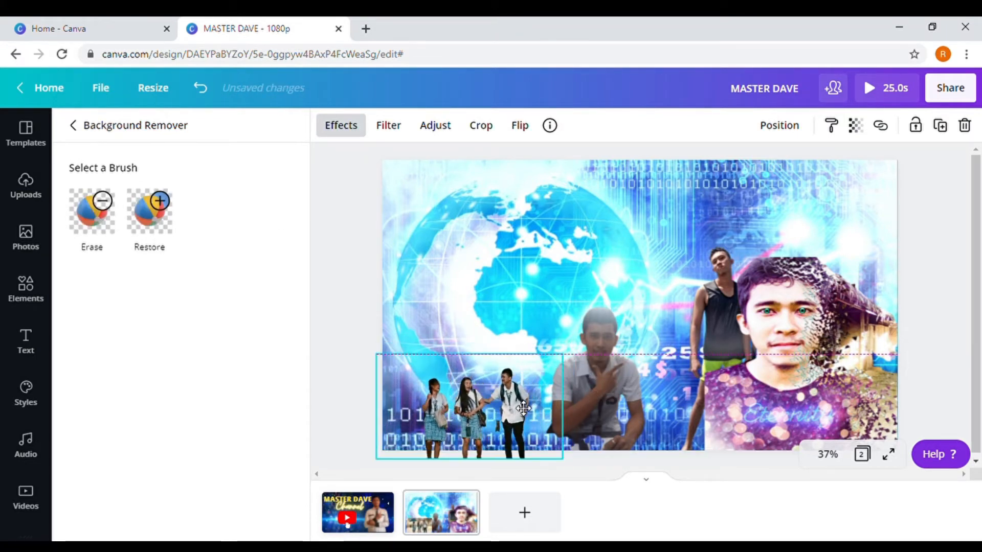
Rearrange the cut-outs by moving the seated man right and down to the lower edge and the standing man farther left and down
{"action": "left_click", "coordinate": [588, 397]}
{"action": "left_click_drag", "start_coordinate": [632, 398], "coordinate": [651, 412]}
{"action": "left_click_drag", "start_coordinate": [721, 381], "coordinate": [729, 333]}
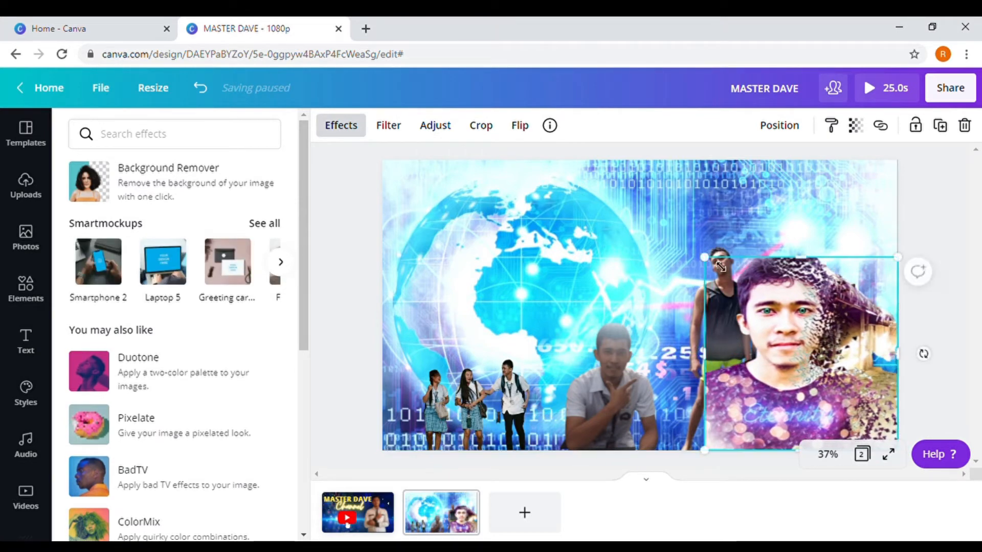
{"action": "left_click", "coordinate": [721, 218]}
{"action": "left_click_drag", "start_coordinate": [719, 256], "coordinate": [715, 274]}
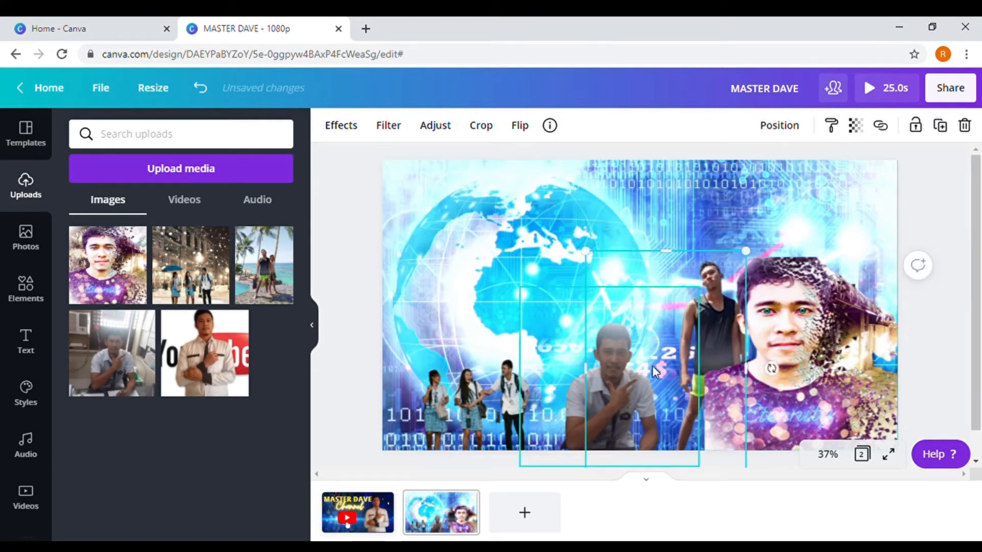
{"action": "left_click_drag", "start_coordinate": [630, 399], "coordinate": [641, 402]}
{"action": "left_click", "coordinate": [495, 417]}
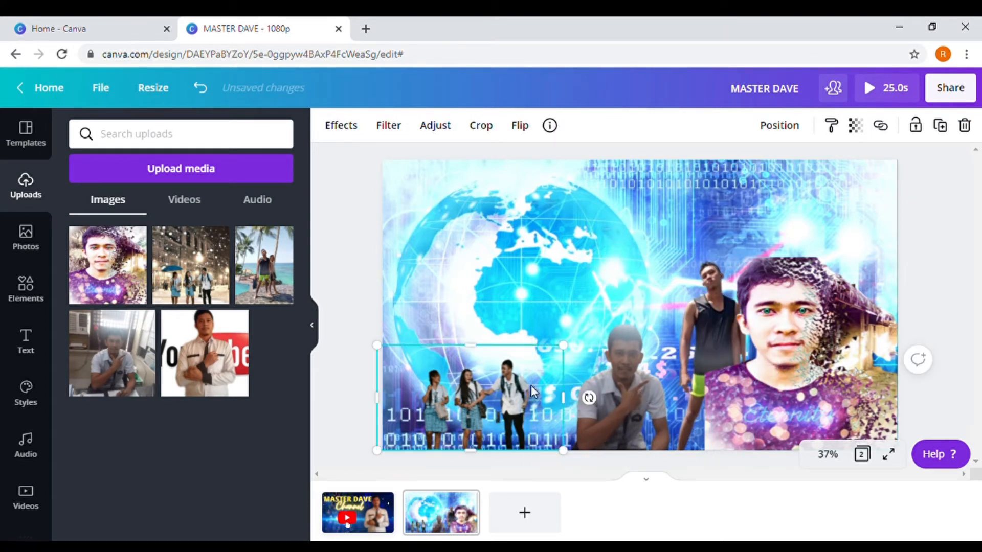
Enlarge the three-students cut-out slightly and shift it a little to the right along the lower edge
{"action": "left_click_drag", "start_coordinate": [562, 346], "coordinate": [586, 332]}
{"action": "left_click_drag", "start_coordinate": [527, 397], "coordinate": [540, 397]}
{"action": "left_click", "coordinate": [728, 197]}
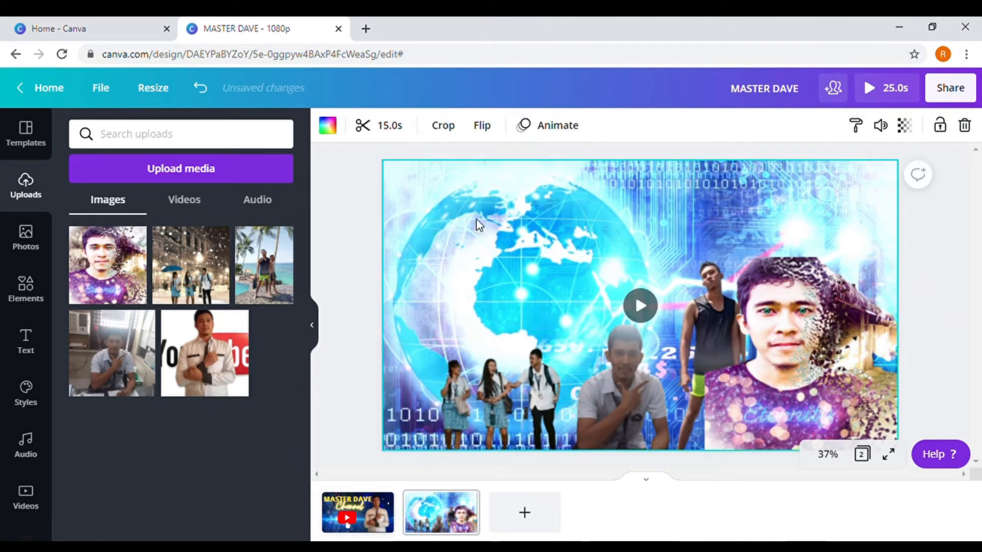
Add a heading in the upper part of the page and make it read "MASTER DAVE"
{"action": "left_click", "coordinate": [28, 343]}
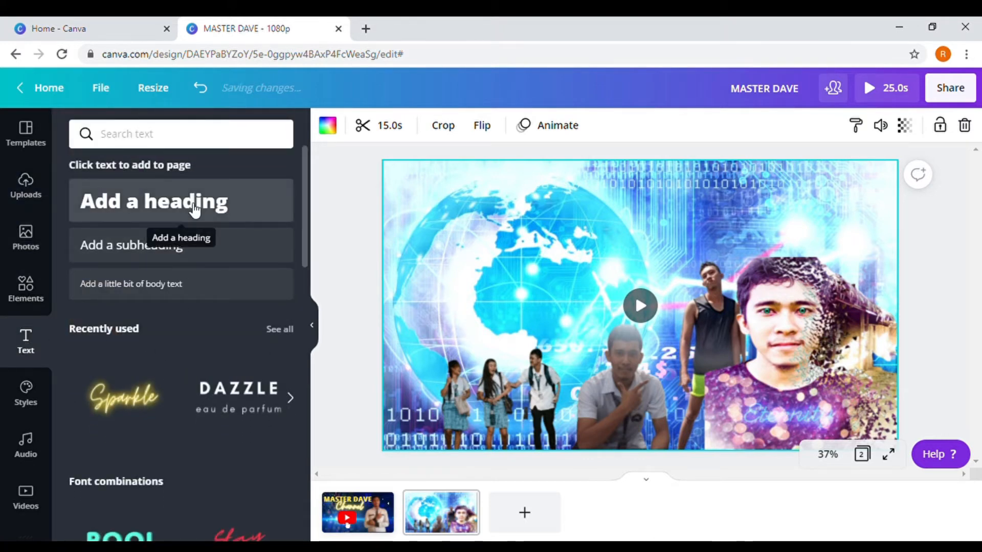
{"action": "left_click", "coordinate": [189, 220]}
{"action": "left_click_drag", "start_coordinate": [663, 362], "coordinate": [562, 259]}
{"action": "left_click_drag", "start_coordinate": [667, 216], "coordinate": [771, 215]}
{"action": "type", "text": "MASTER"}
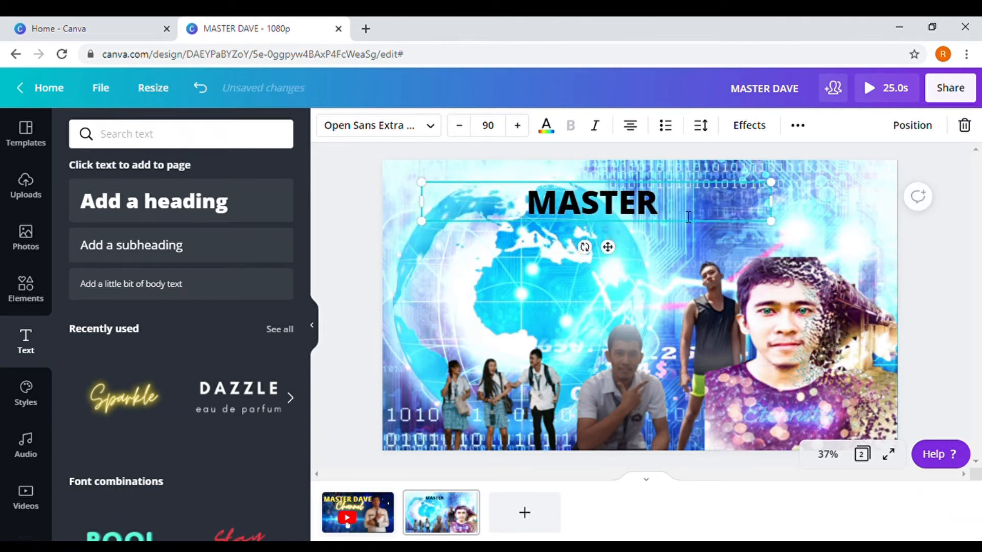
{"action": "type", "text": " DAVE"}
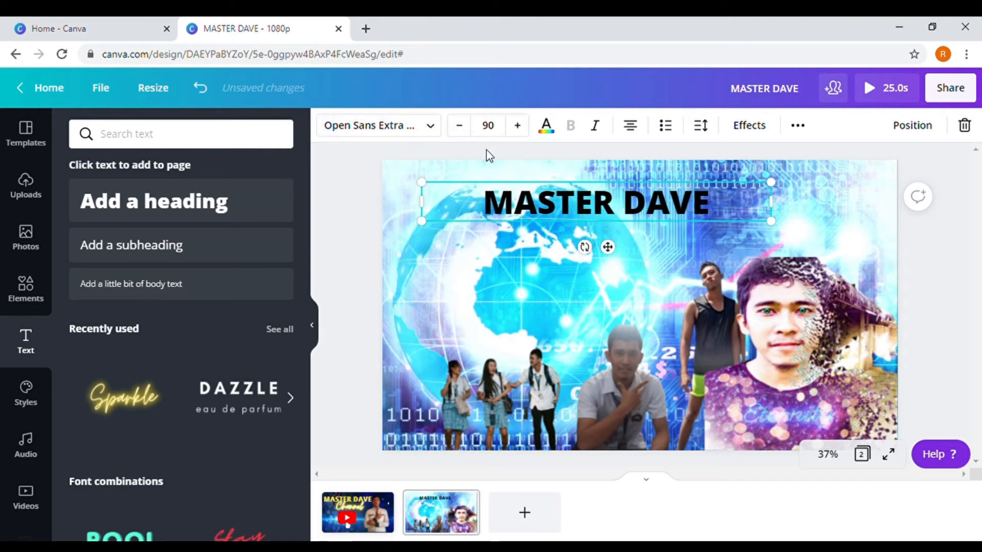
Colour the "MASTER DAVE" heading dark blue in Open Sans Extra Bold and enlarge it to size 105
{"action": "left_click", "coordinate": [549, 137]}
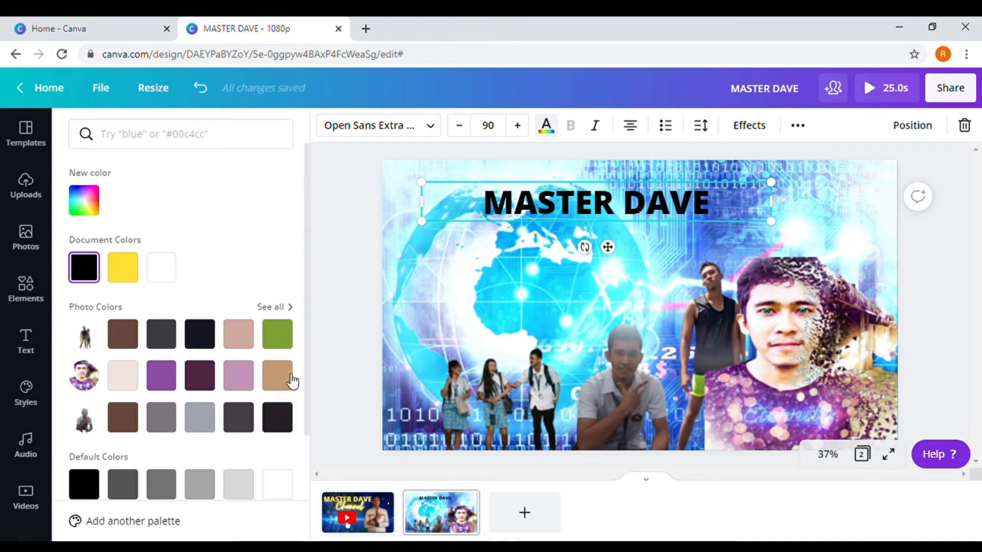
{"action": "scroll", "coordinate": [278, 389], "scroll_direction": "down", "scroll_amount": 3}
{"action": "left_click", "coordinate": [277, 418]}
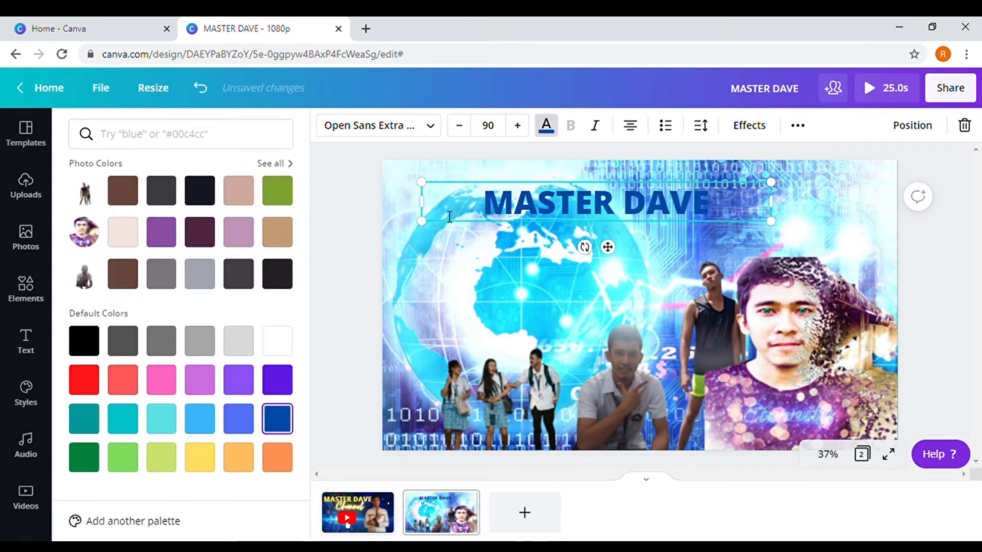
{"action": "left_click_drag", "start_coordinate": [432, 234], "coordinate": [418, 284]}
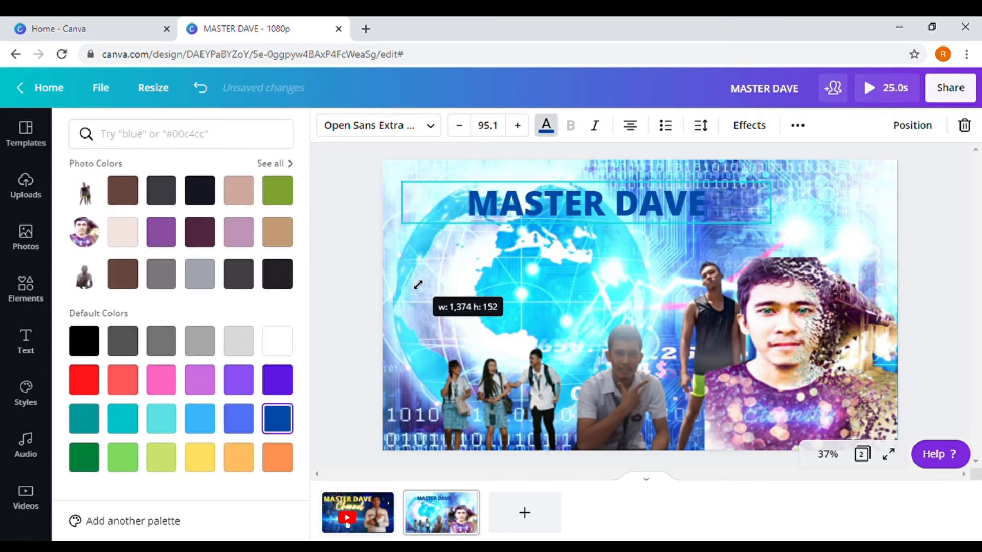
{"action": "left_click", "coordinate": [434, 134]}
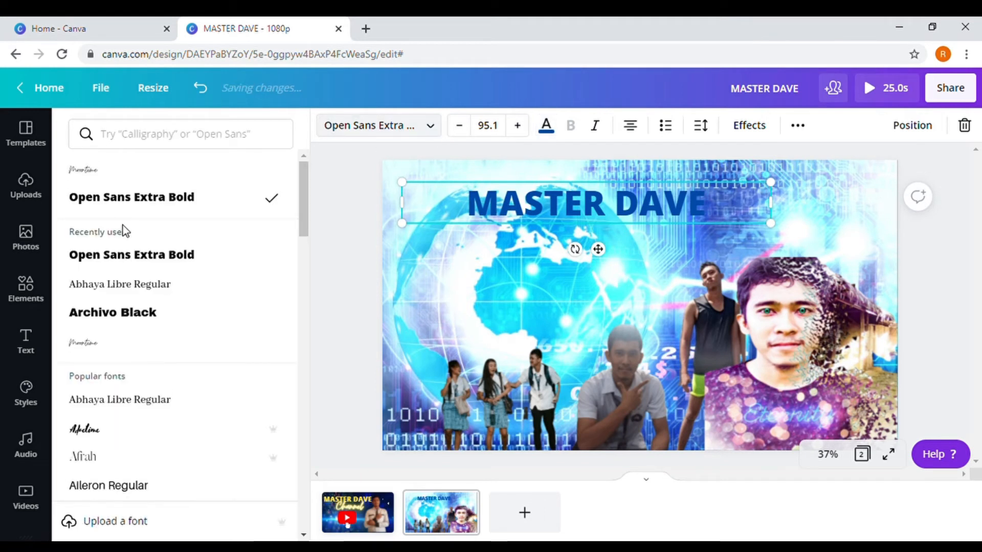
{"action": "left_click", "coordinate": [157, 258]}
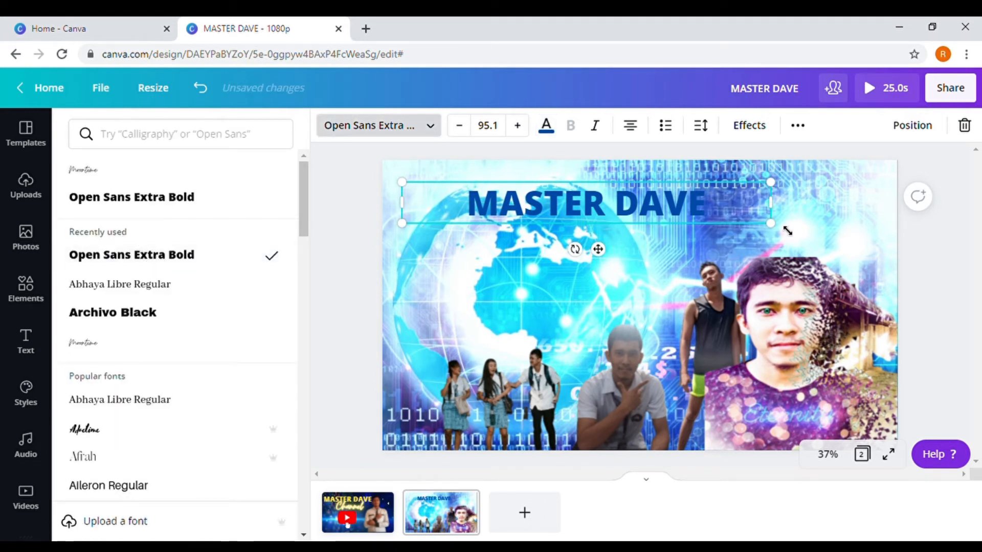
{"action": "left_click_drag", "start_coordinate": [789, 243], "coordinate": [813, 254]}
Apply the Glitch effect to the "MASTER DAVE" heading and increase its font size to 123
{"action": "left_click", "coordinate": [750, 128]}
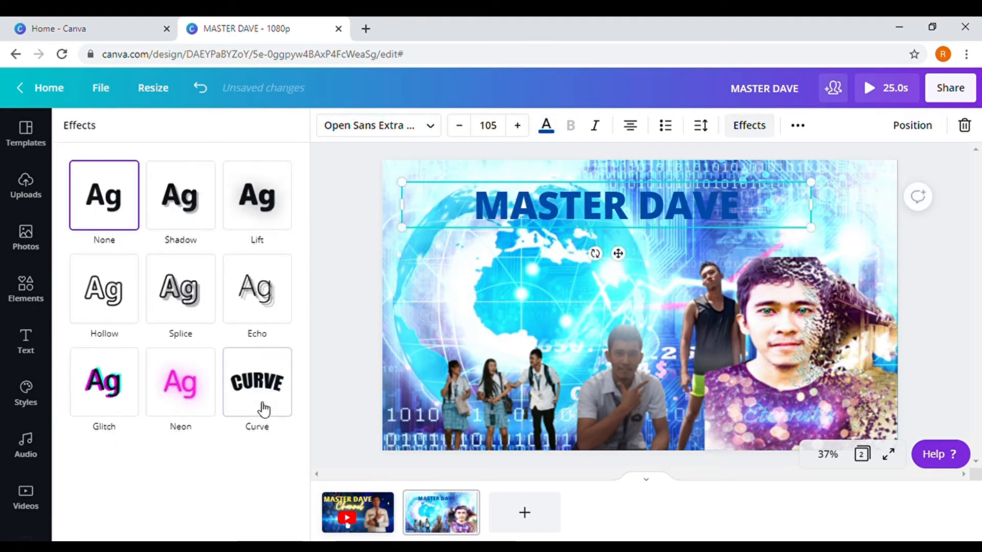
{"action": "left_click", "coordinate": [105, 395]}
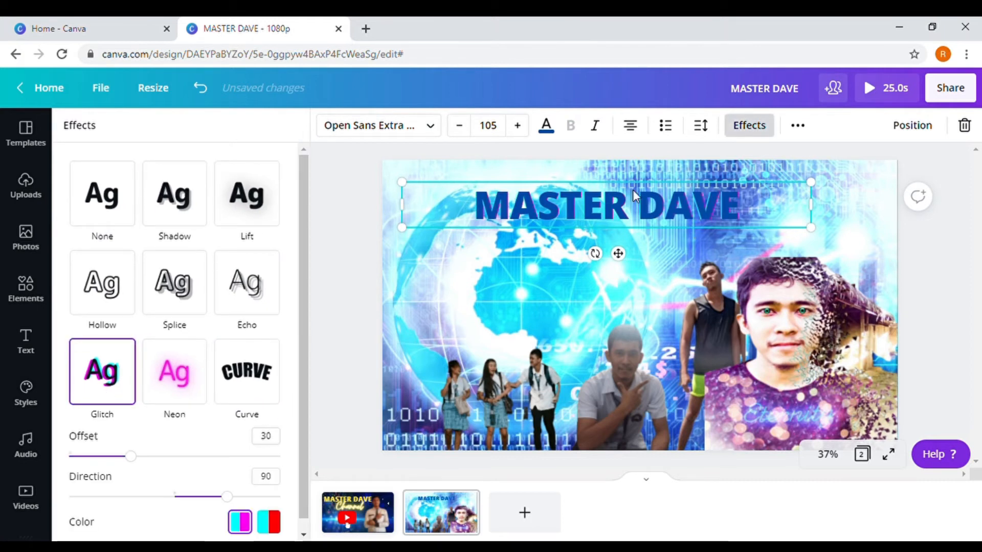
{"action": "left_click", "coordinate": [518, 126]}
{"action": "left_click", "coordinate": [518, 126]}
{"action": "left_click", "coordinate": [518, 125]}
{"action": "left_click", "coordinate": [518, 125]}
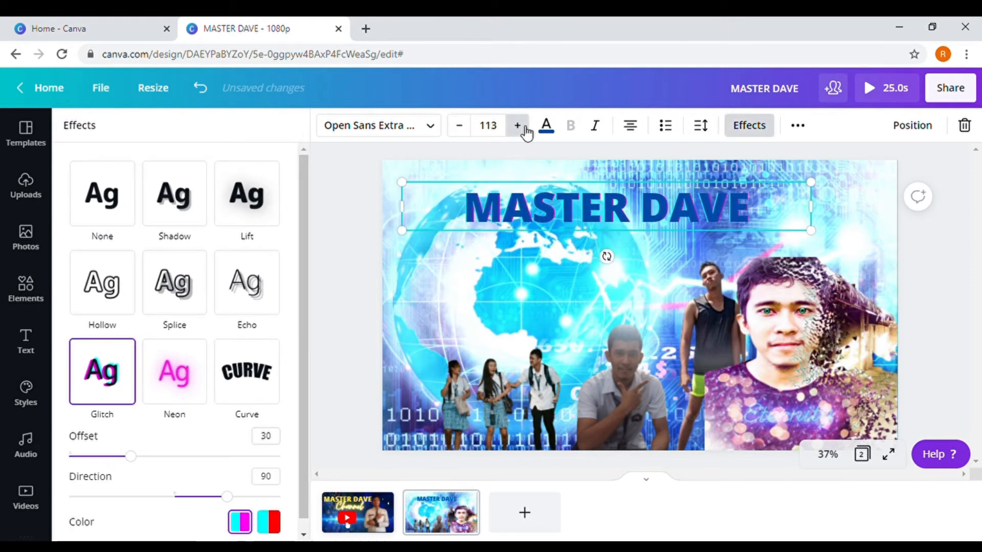
{"action": "left_click", "coordinate": [525, 129]}
{"action": "left_click", "coordinate": [525, 129]}
{"action": "left_click", "coordinate": [525, 128]}
{"action": "left_click", "coordinate": [518, 126]}
{"action": "left_click", "coordinate": [518, 126]}
{"action": "left_click", "coordinate": [518, 126]}
{"action": "left_click", "coordinate": [518, 126]}
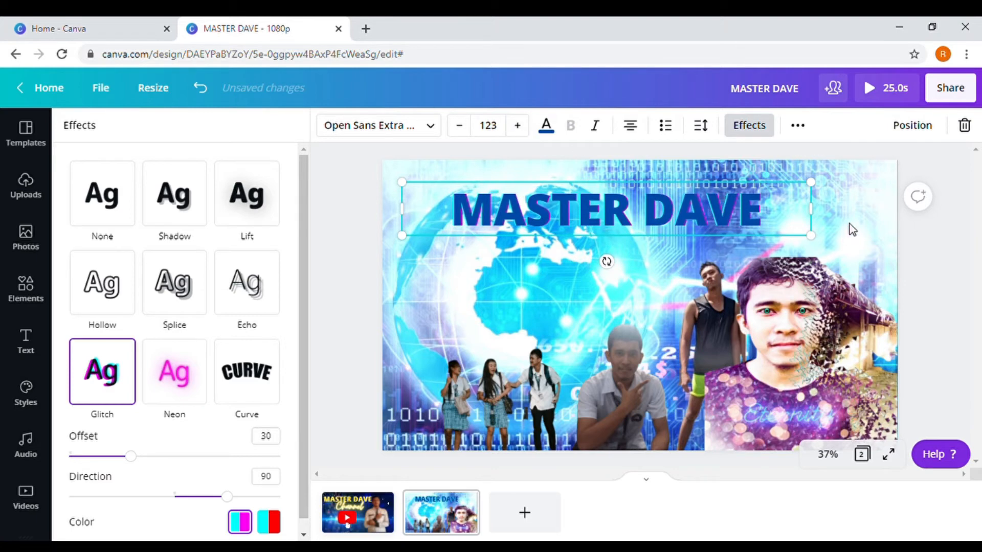
{"action": "double_click", "coordinate": [873, 189]}
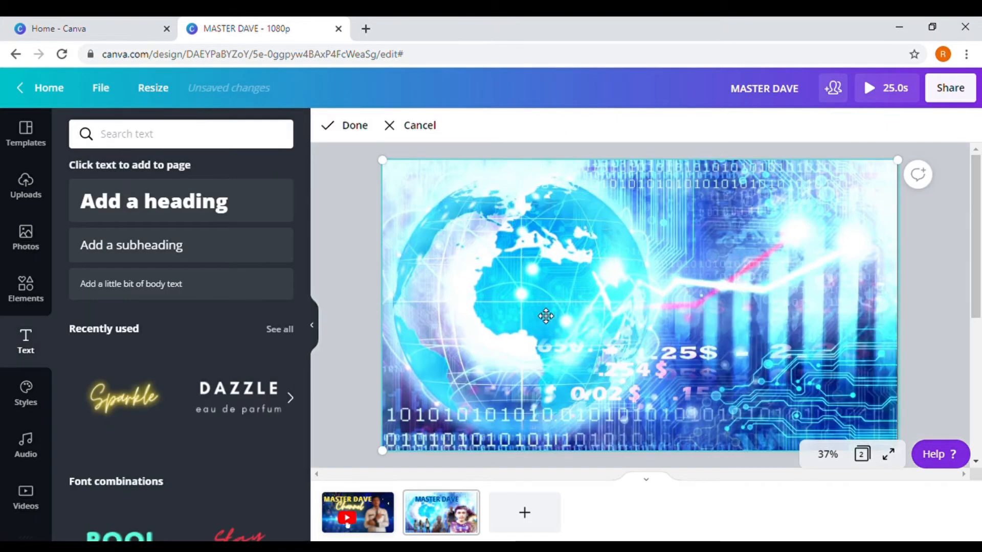
{"action": "left_click", "coordinate": [420, 129]}
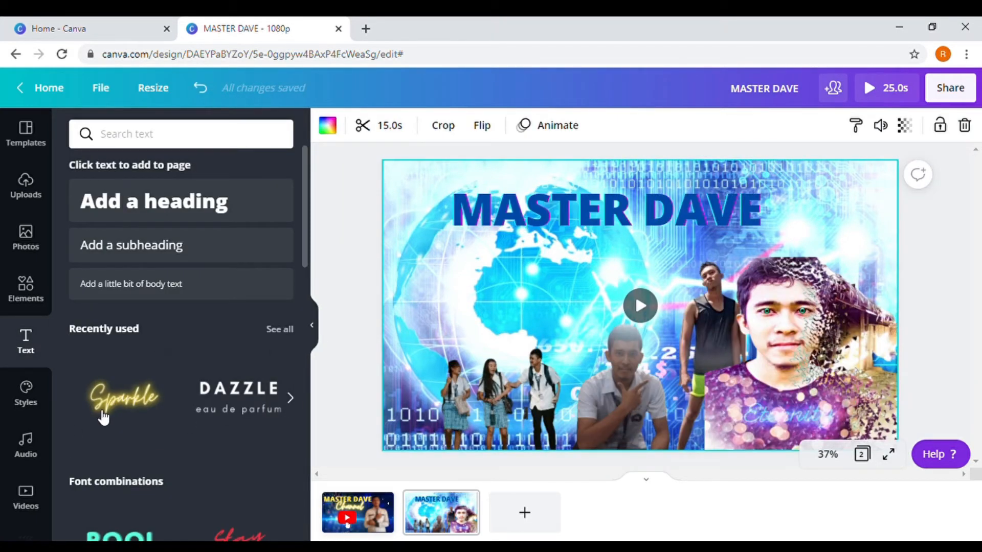
Add the recently used Sparkle neon text style under the heading and change its wording to "Channel"
{"action": "left_click", "coordinate": [123, 399]}
{"action": "left_click_drag", "start_coordinate": [628, 311], "coordinate": [602, 275]}
{"action": "left_click_drag", "start_coordinate": [518, 283], "coordinate": [717, 281]}
{"action": "type", "text": "Cha"}
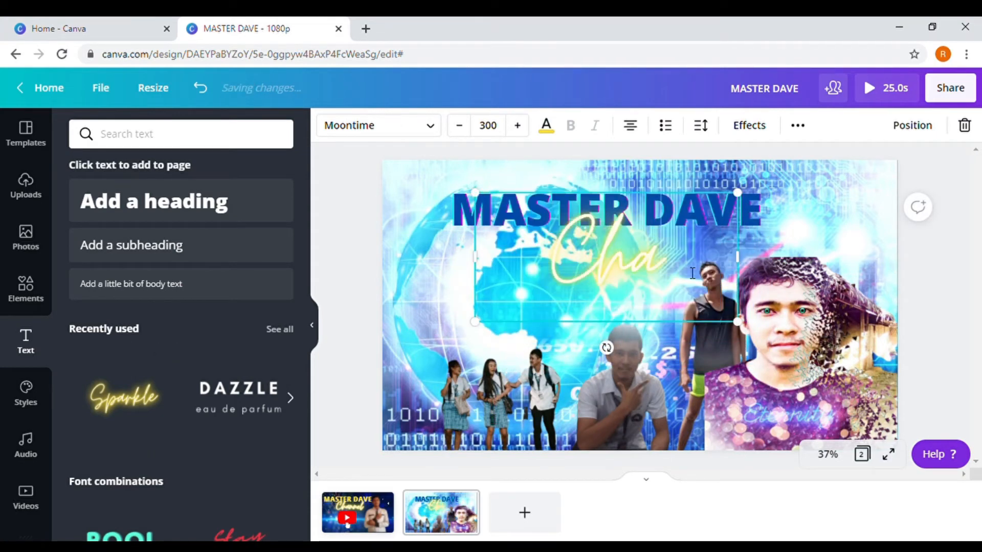
{"action": "type", "text": "nnel"}
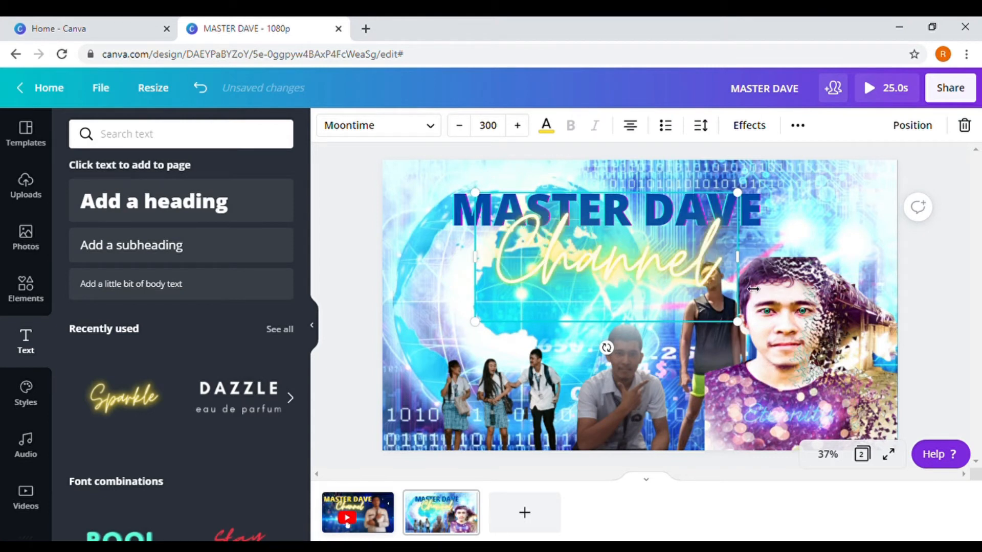
Shrink the "Channel" text to size 236 and move it right and down beneath the heading
{"action": "left_click_drag", "start_coordinate": [751, 335], "coordinate": [699, 290]}
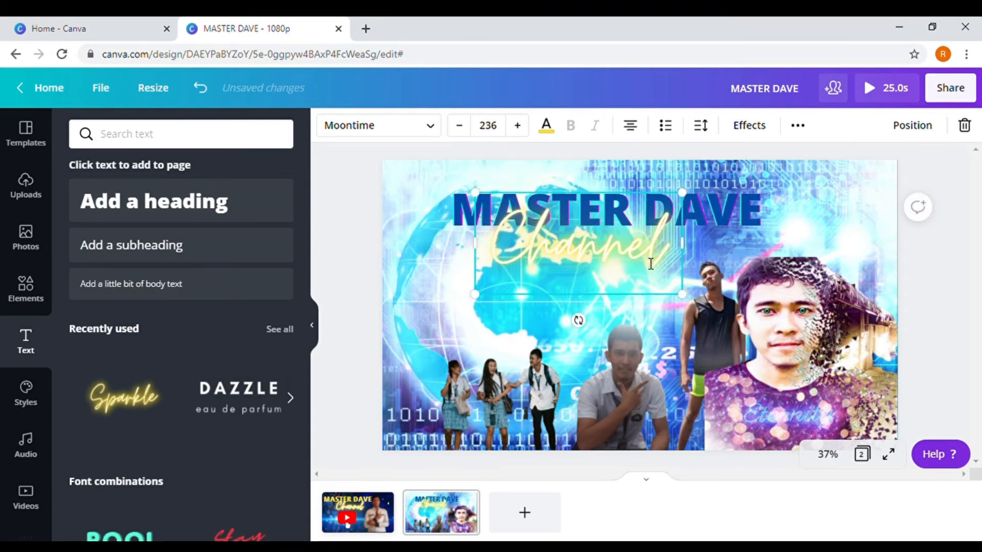
{"action": "left_click", "coordinate": [850, 223]}
{"action": "left_click_drag", "start_coordinate": [651, 264], "coordinate": [685, 282]}
Colour the "Channel" text red, then reduce it to size 220 and reposition it just below the heading
{"action": "left_click", "coordinate": [547, 128]}
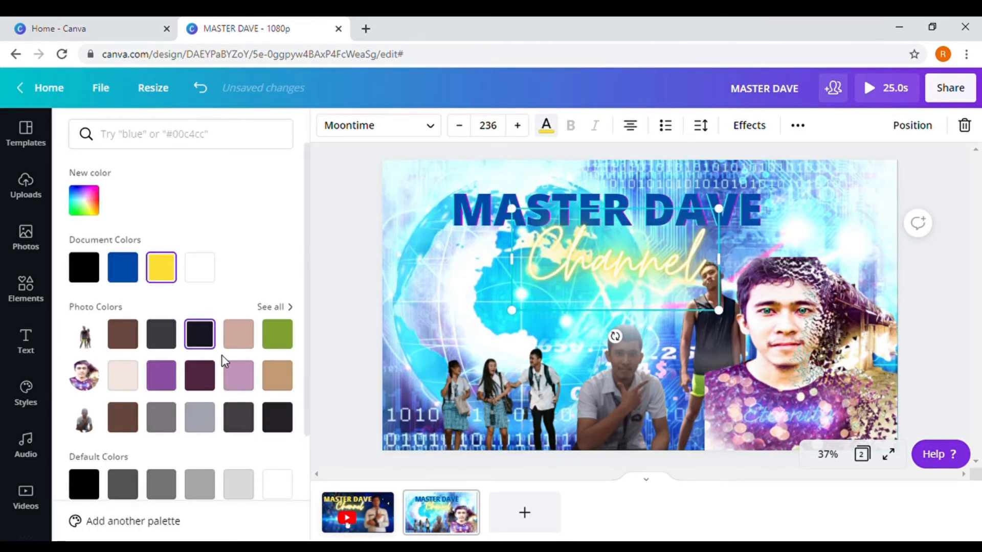
{"action": "scroll", "coordinate": [222, 357], "scroll_direction": "down", "scroll_amount": 3}
{"action": "left_click", "coordinate": [84, 383]}
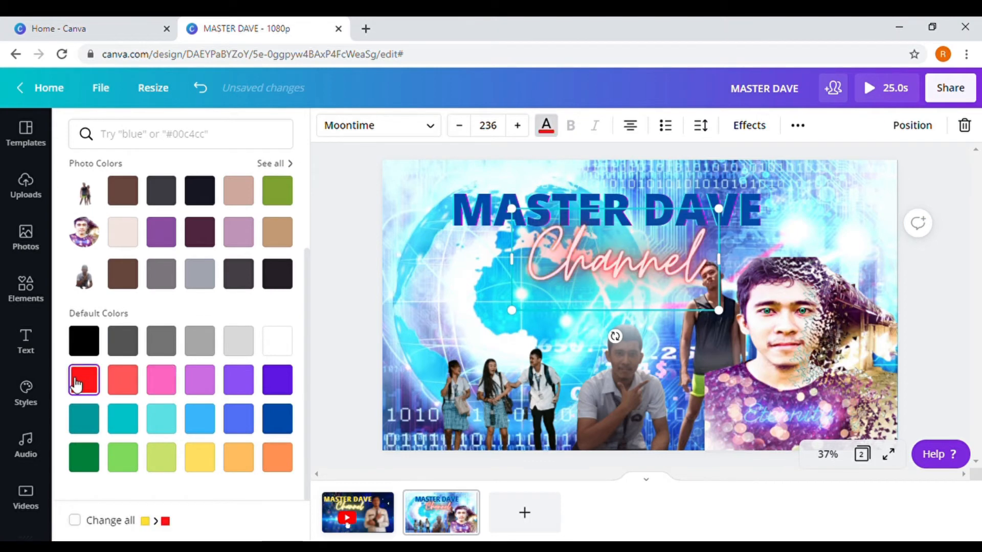
{"action": "left_click_drag", "start_coordinate": [723, 317], "coordinate": [705, 303]}
{"action": "left_click_drag", "start_coordinate": [561, 249], "coordinate": [590, 254]}
{"action": "left_click", "coordinate": [449, 267]}
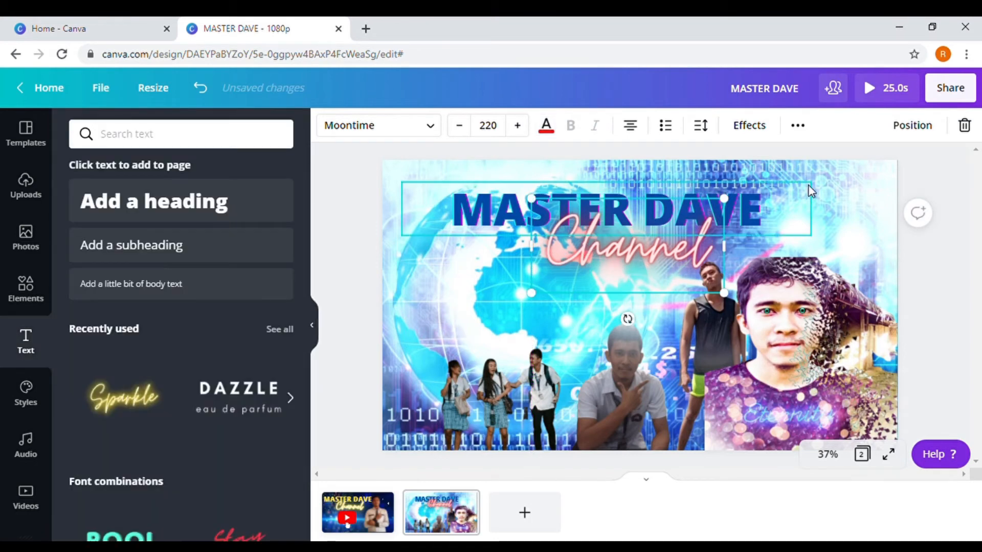
{"action": "left_click", "coordinate": [863, 192]}
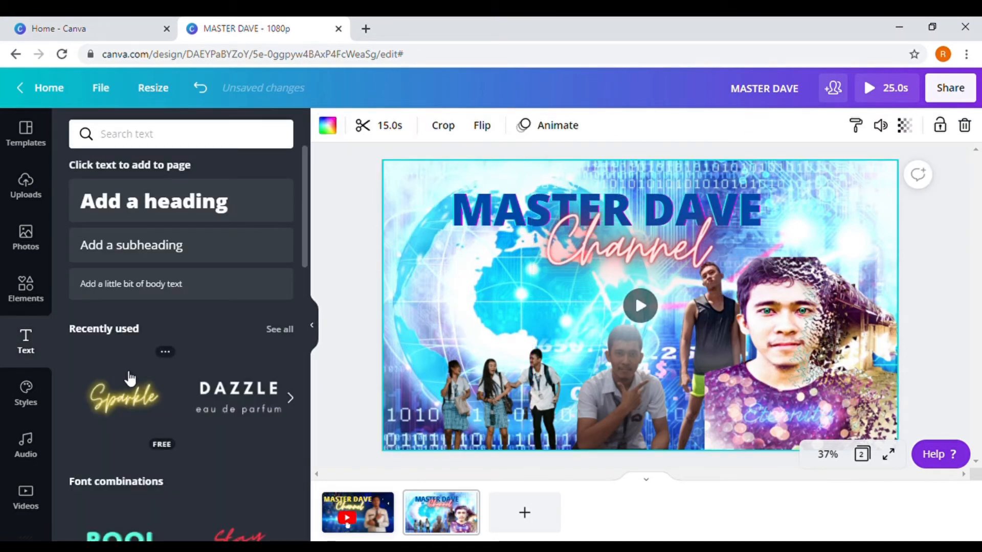
Search the elements library for "animated youtube"
{"action": "left_click", "coordinate": [33, 305]}
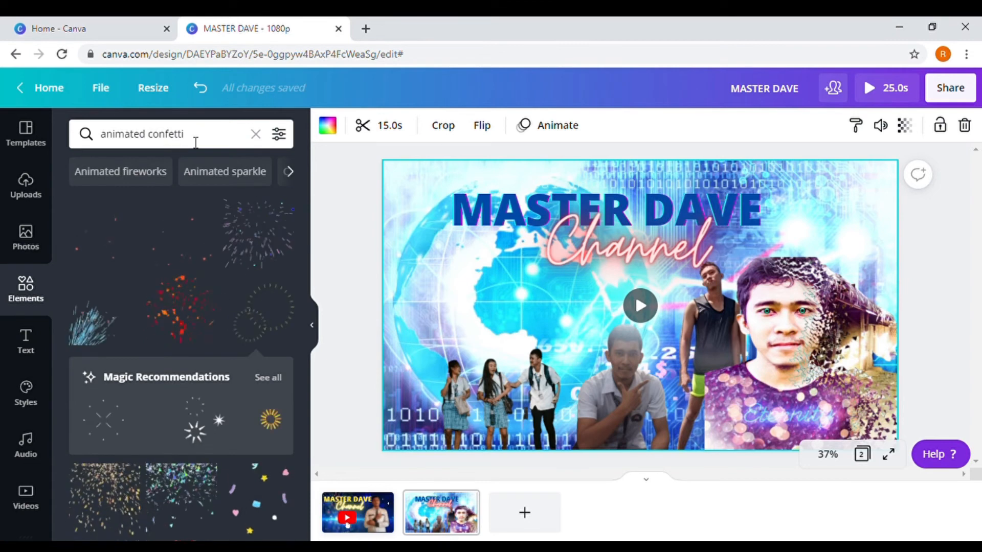
{"action": "left_click_drag", "start_coordinate": [196, 142], "coordinate": [164, 143]}
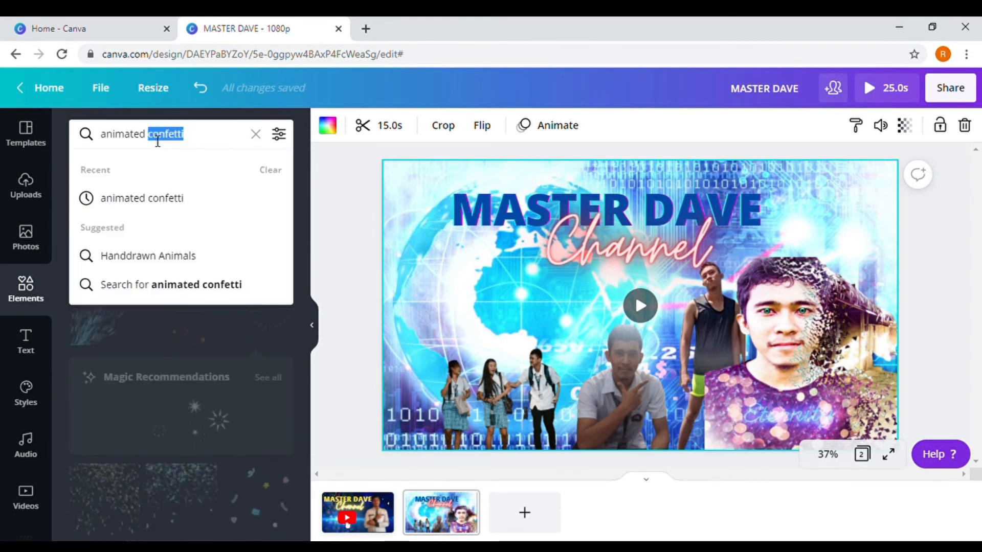
{"action": "type", "text": "youtube"}
{"action": "key", "text": "Return"}
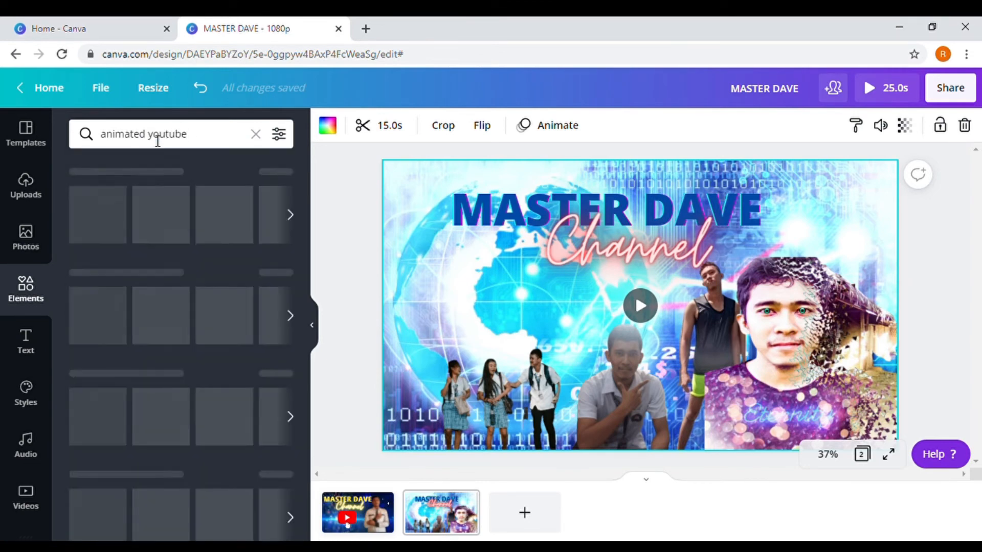
{"action": "left_click", "coordinate": [259, 194]}
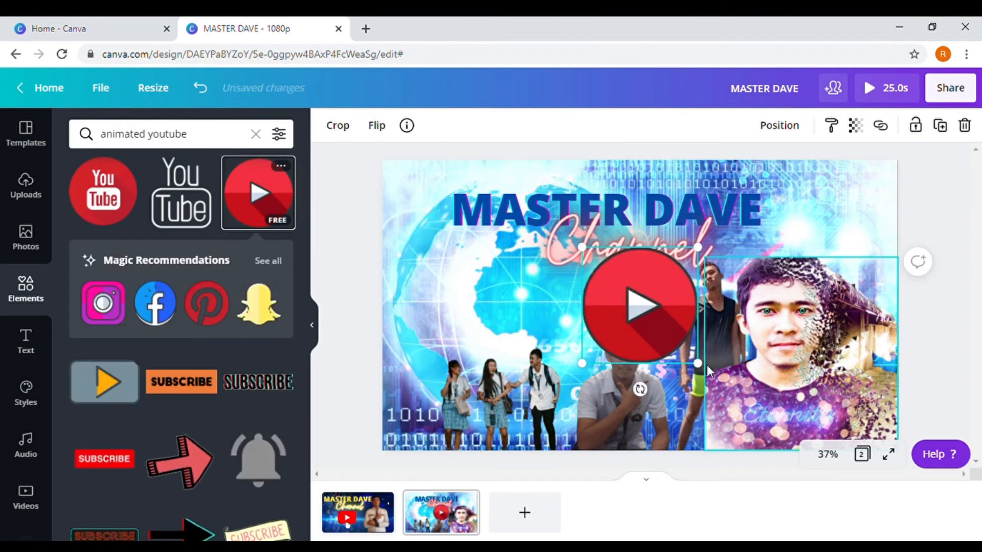
{"action": "left_click_drag", "start_coordinate": [653, 333], "coordinate": [506, 301]}
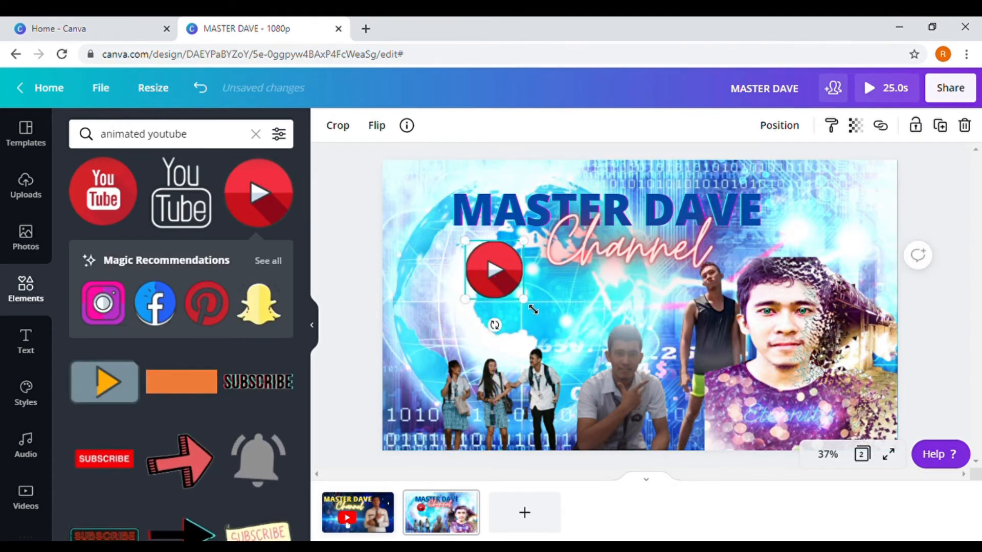
{"action": "left_click_drag", "start_coordinate": [540, 319], "coordinate": [542, 322]}
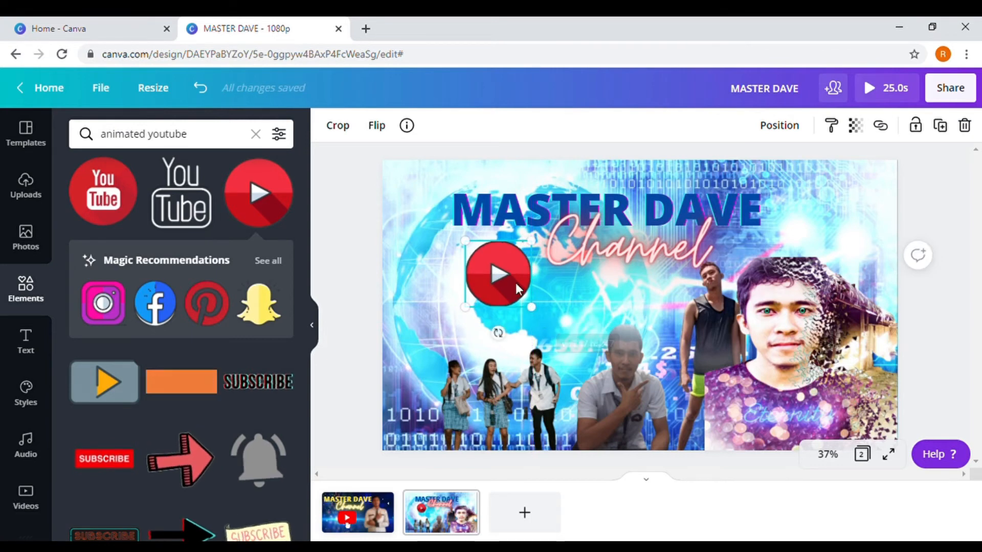
{"action": "key", "text": "Delete"}
Add the round YouTube badge and the red SUBSCRIBE sticker near the "Channel" text, shifting that text slightly left and down
{"action": "scroll", "coordinate": [179, 333], "scroll_direction": "down", "scroll_amount": 4}
{"action": "left_click", "coordinate": [104, 274]}
{"action": "left_click_drag", "start_coordinate": [844, 368], "coordinate": [618, 311]}
{"action": "left_click_drag", "start_coordinate": [565, 281], "coordinate": [552, 299]}
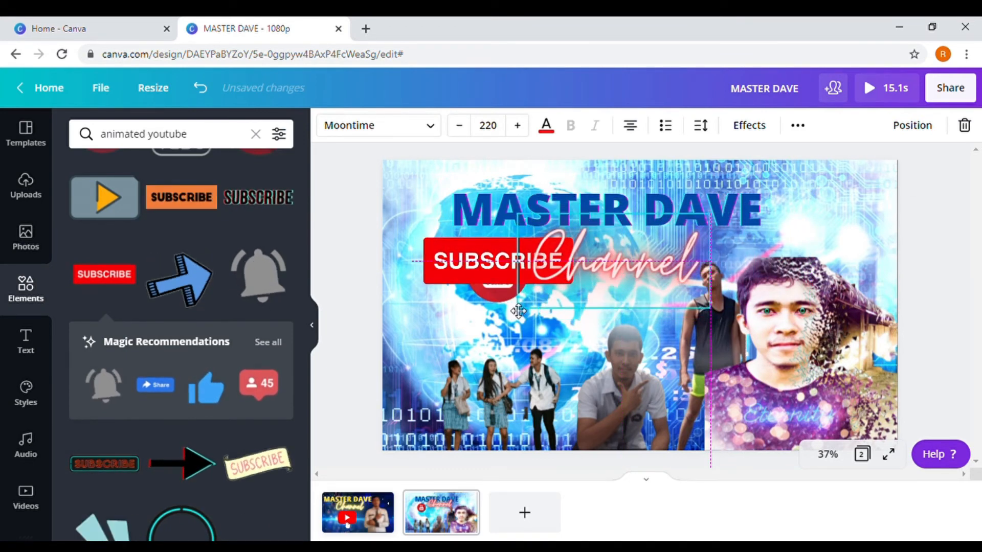
Move the SUBSCRIBE sticker to the lower edge over the large portrait's shirt and make it slightly smaller
{"action": "left_click", "coordinate": [432, 265]}
{"action": "left_click_drag", "start_coordinate": [433, 265], "coordinate": [710, 429]}
{"action": "left_click_drag", "start_coordinate": [834, 395], "coordinate": [811, 403]}
{"action": "left_click_drag", "start_coordinate": [777, 436], "coordinate": [794, 436]}
{"action": "left_click", "coordinate": [399, 176]}
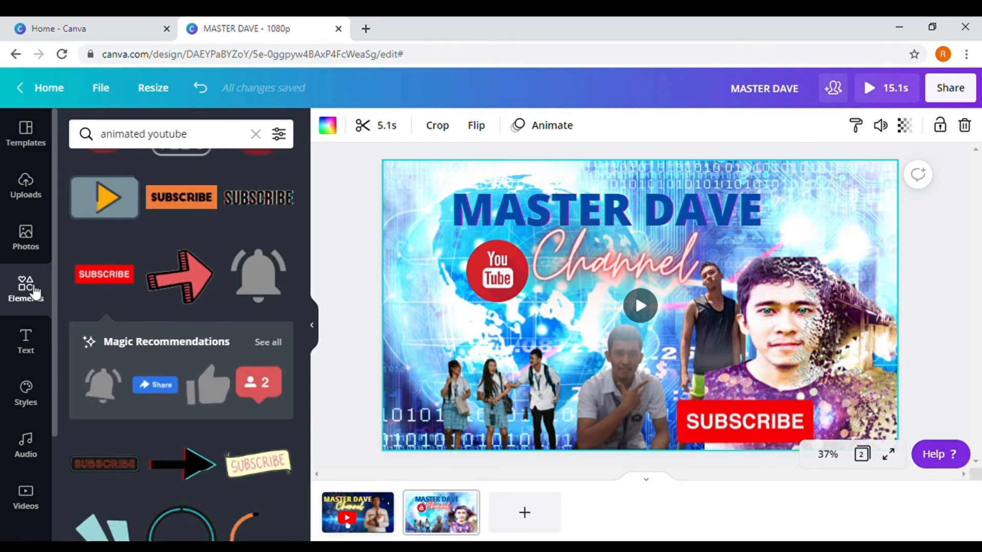
Search elements for "animated confetti", add the ring-shaped burst animation and place it over the page's upper-right area
{"action": "left_click", "coordinate": [143, 145]}
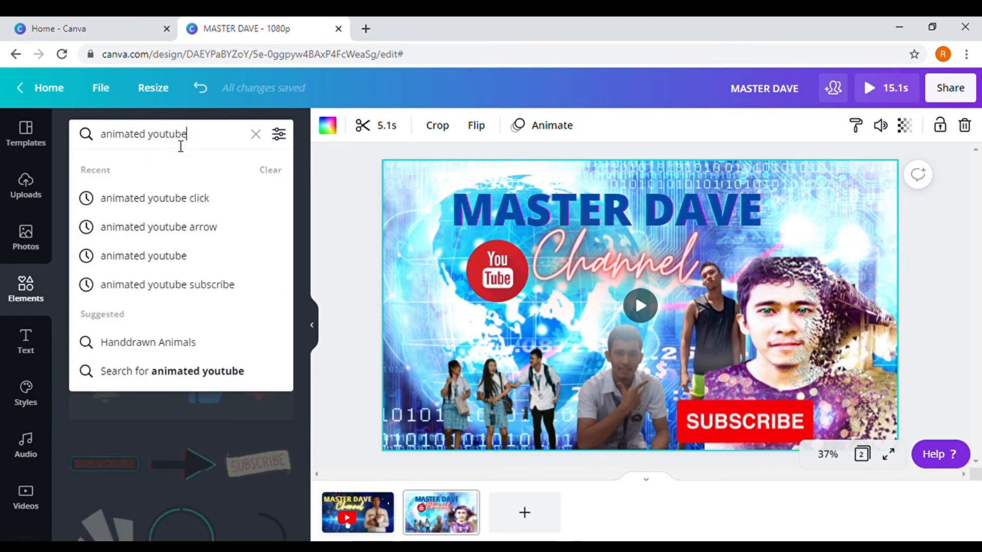
{"action": "type", "text": "co"}
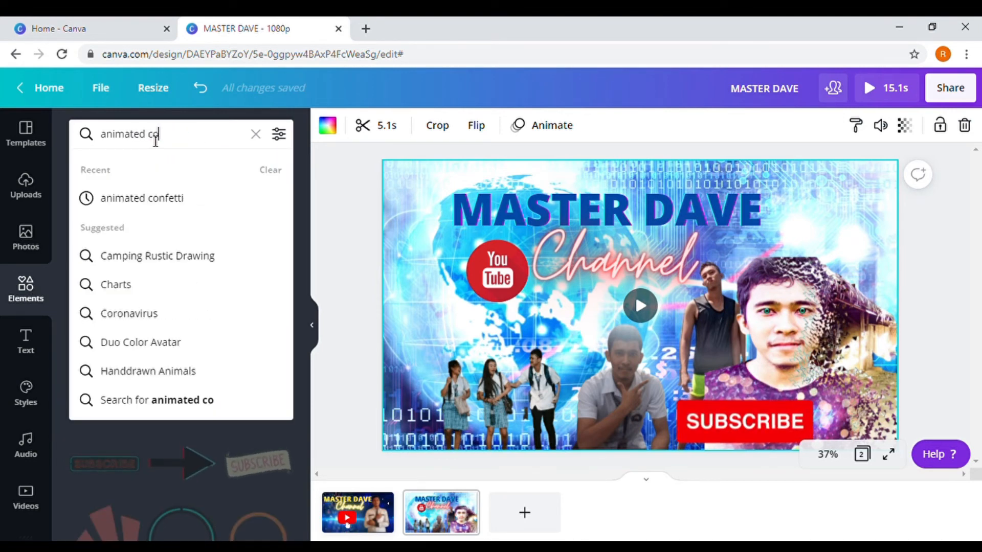
{"action": "type", "text": "nfetti"}
{"action": "key", "text": "Return"}
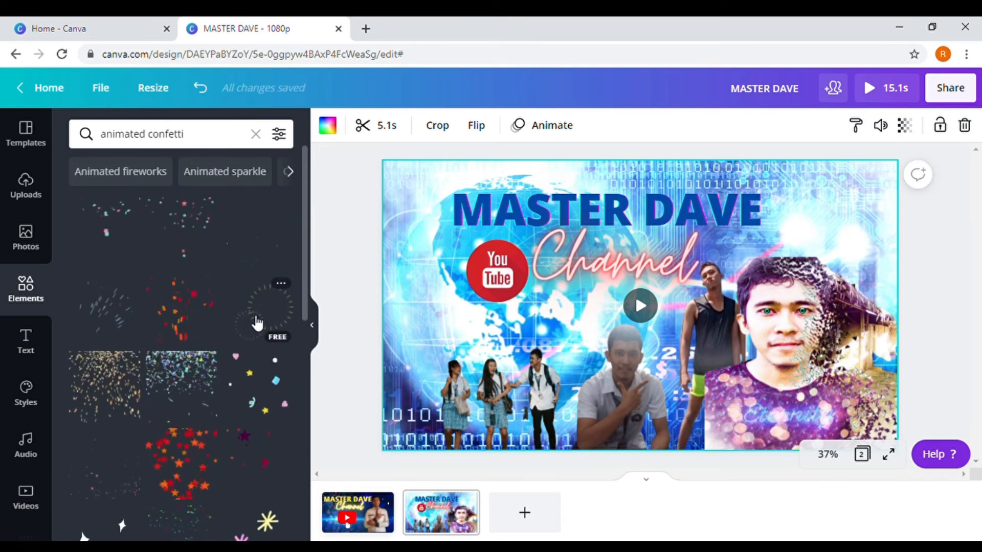
{"action": "left_click", "coordinate": [264, 316]}
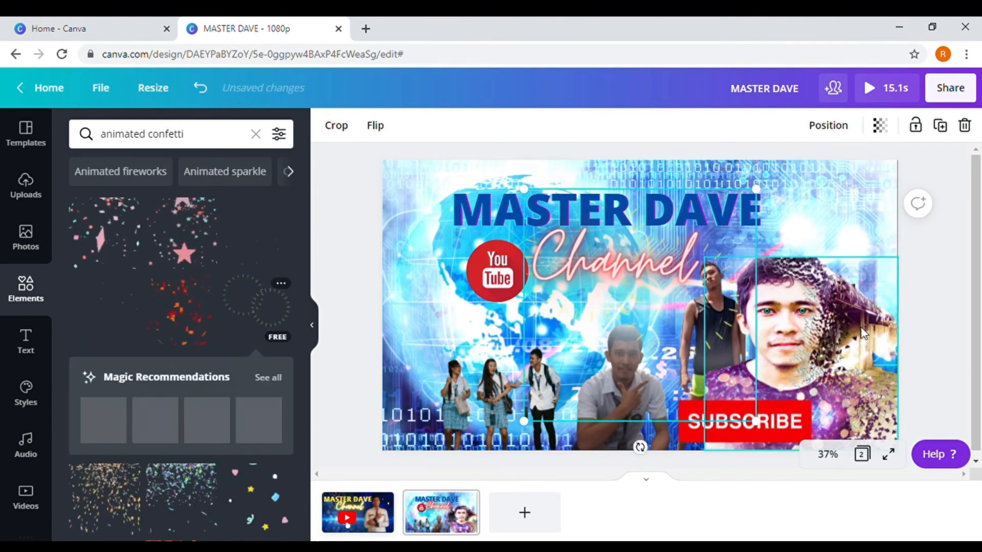
{"action": "left_click_drag", "start_coordinate": [636, 333], "coordinate": [780, 303]}
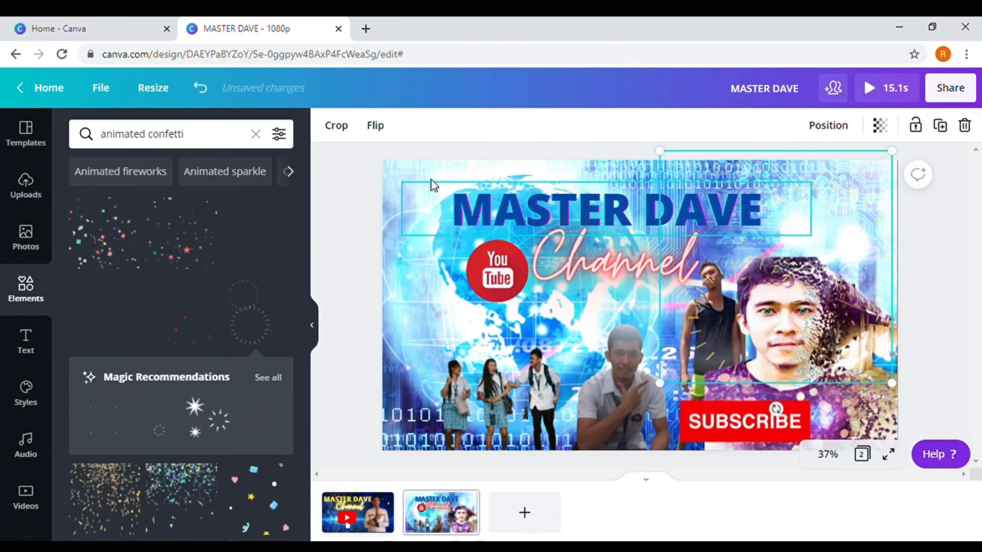
{"action": "left_click", "coordinate": [415, 171]}
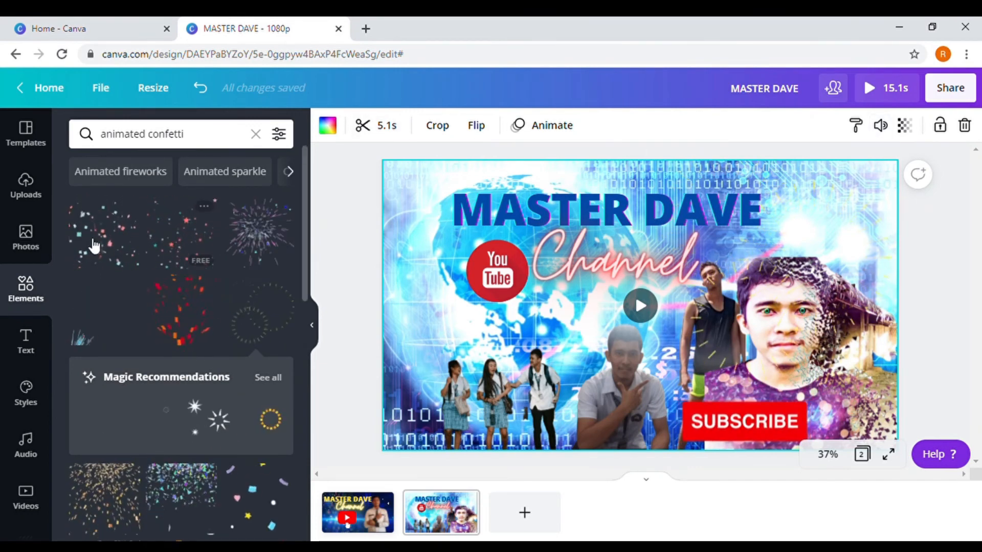
Add the uploaded audio "Meet & Fun! - Ofshane.mp3" to the design and preview the video from page 1
{"action": "left_click", "coordinate": [26, 196]}
{"action": "left_click", "coordinate": [272, 204]}
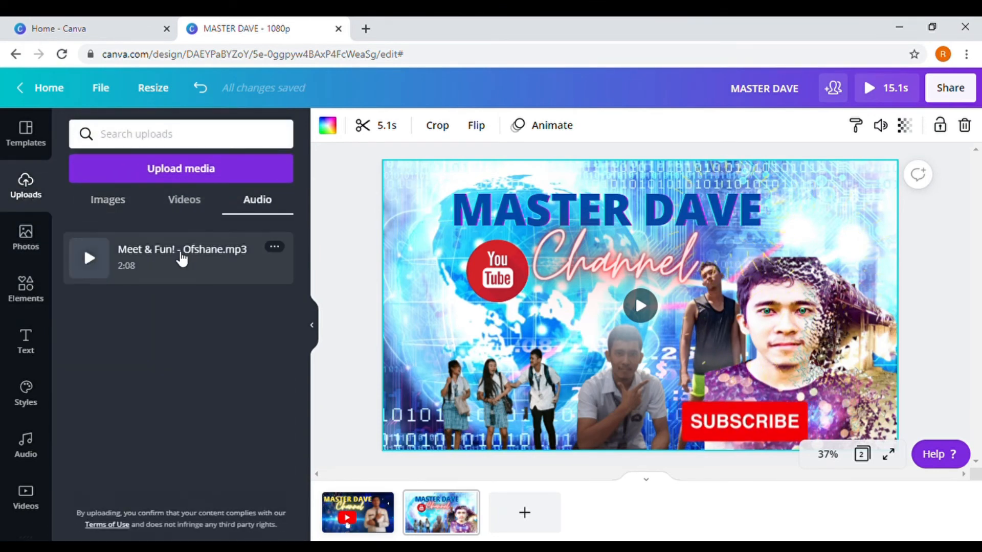
{"action": "left_click", "coordinate": [182, 260]}
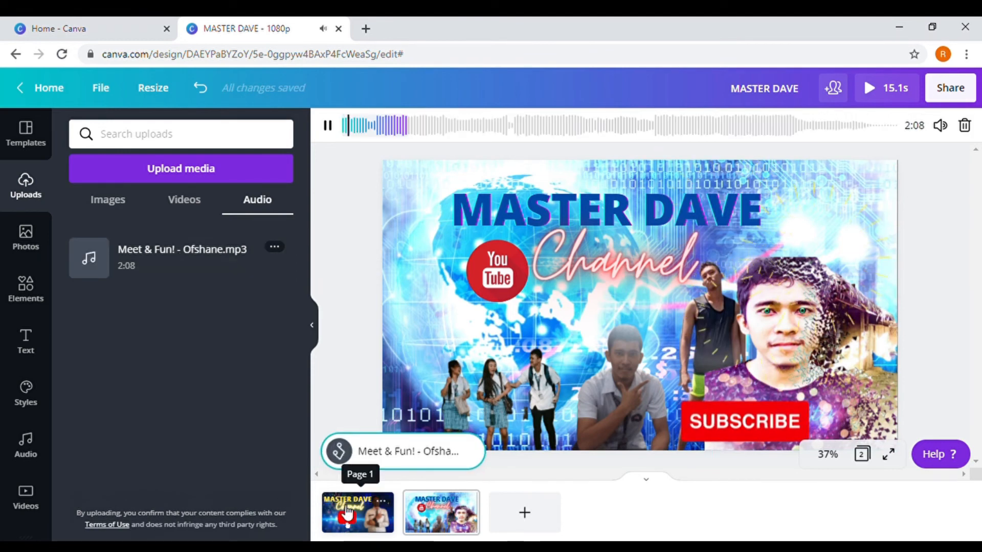
{"action": "left_click", "coordinate": [346, 511]}
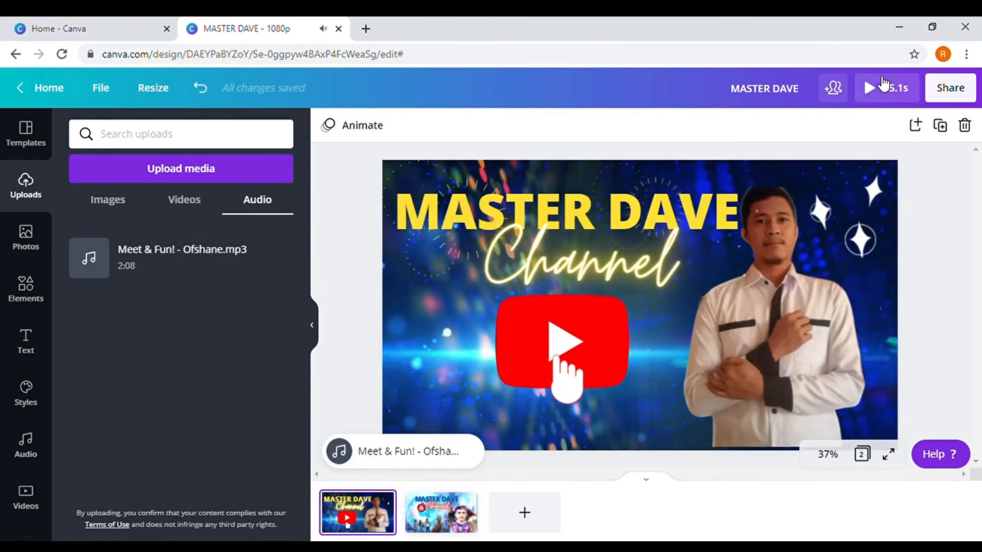
{"action": "left_click", "coordinate": [879, 85]}
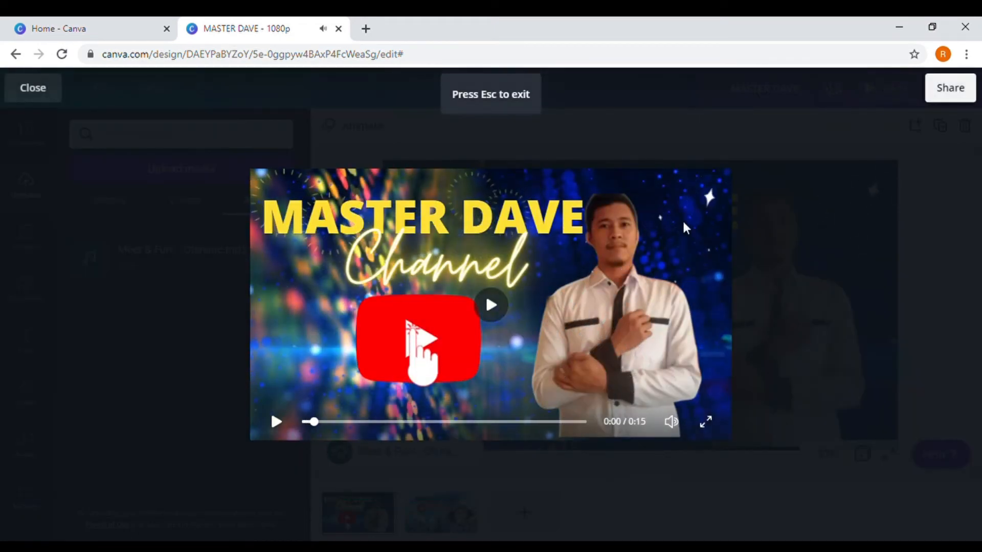